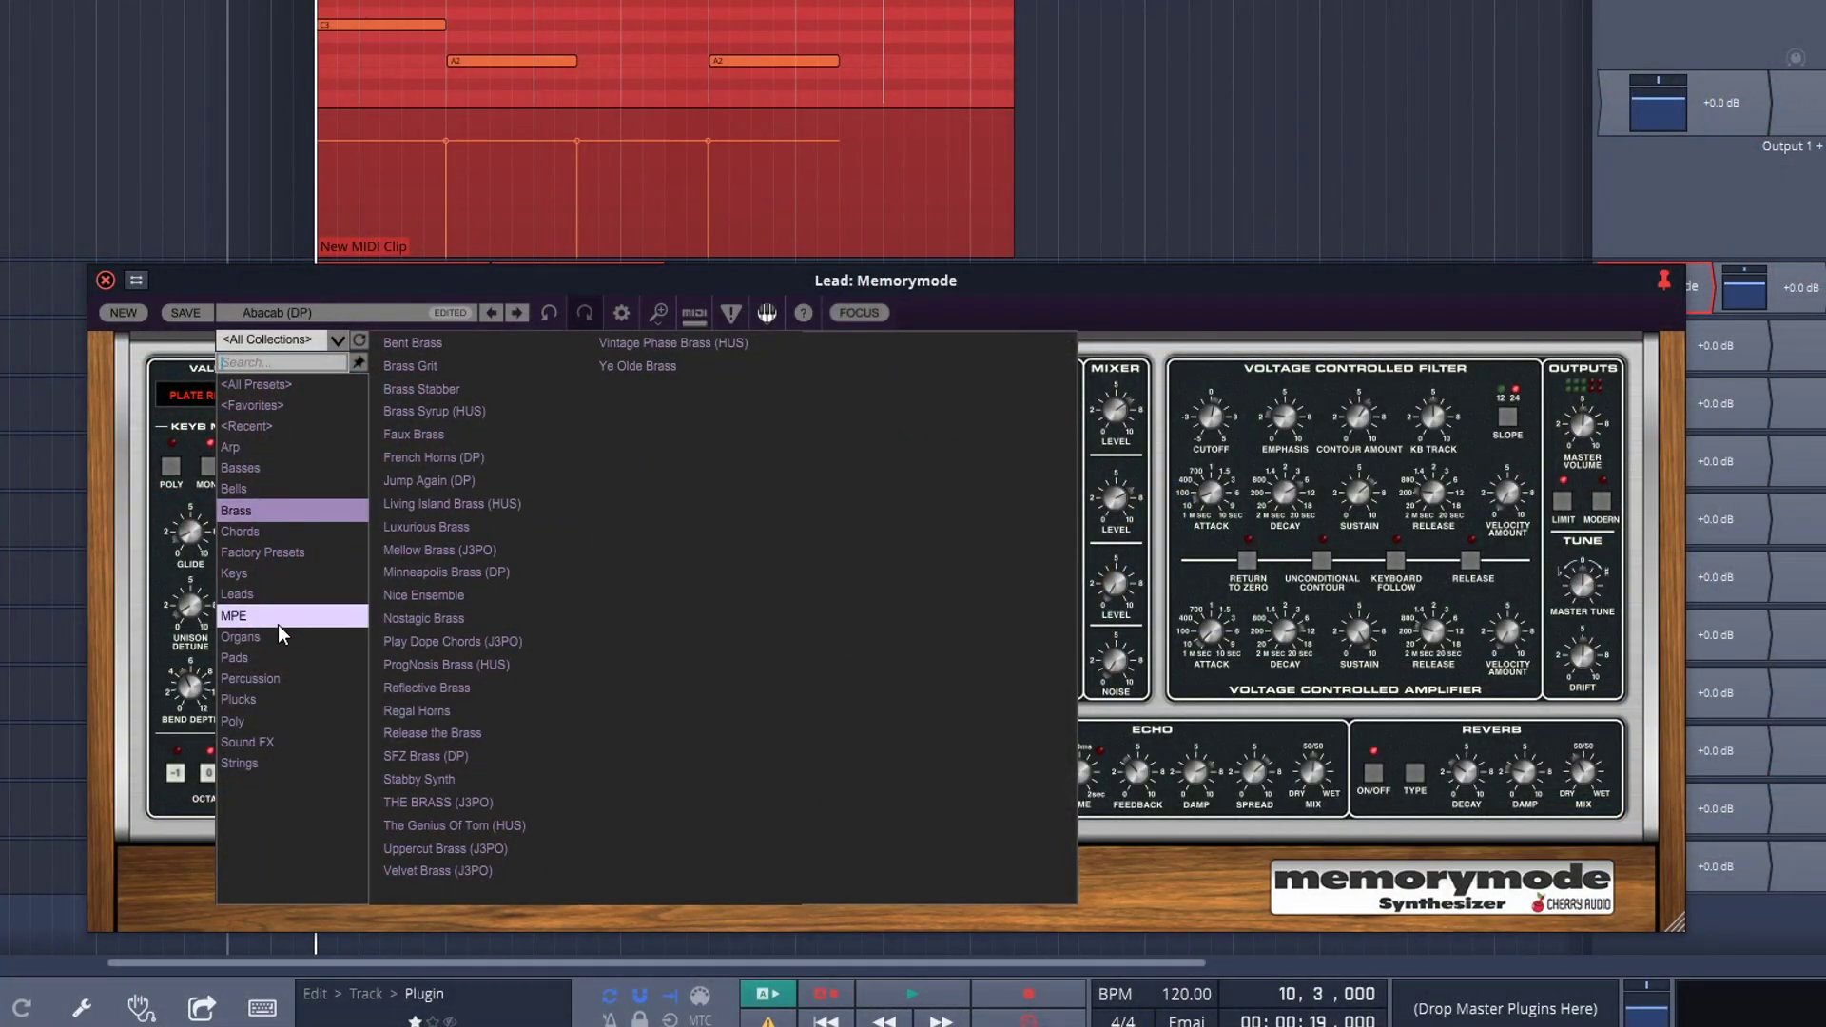
Show the Organs category in the Lead synth's preset browser.
click(280, 636)
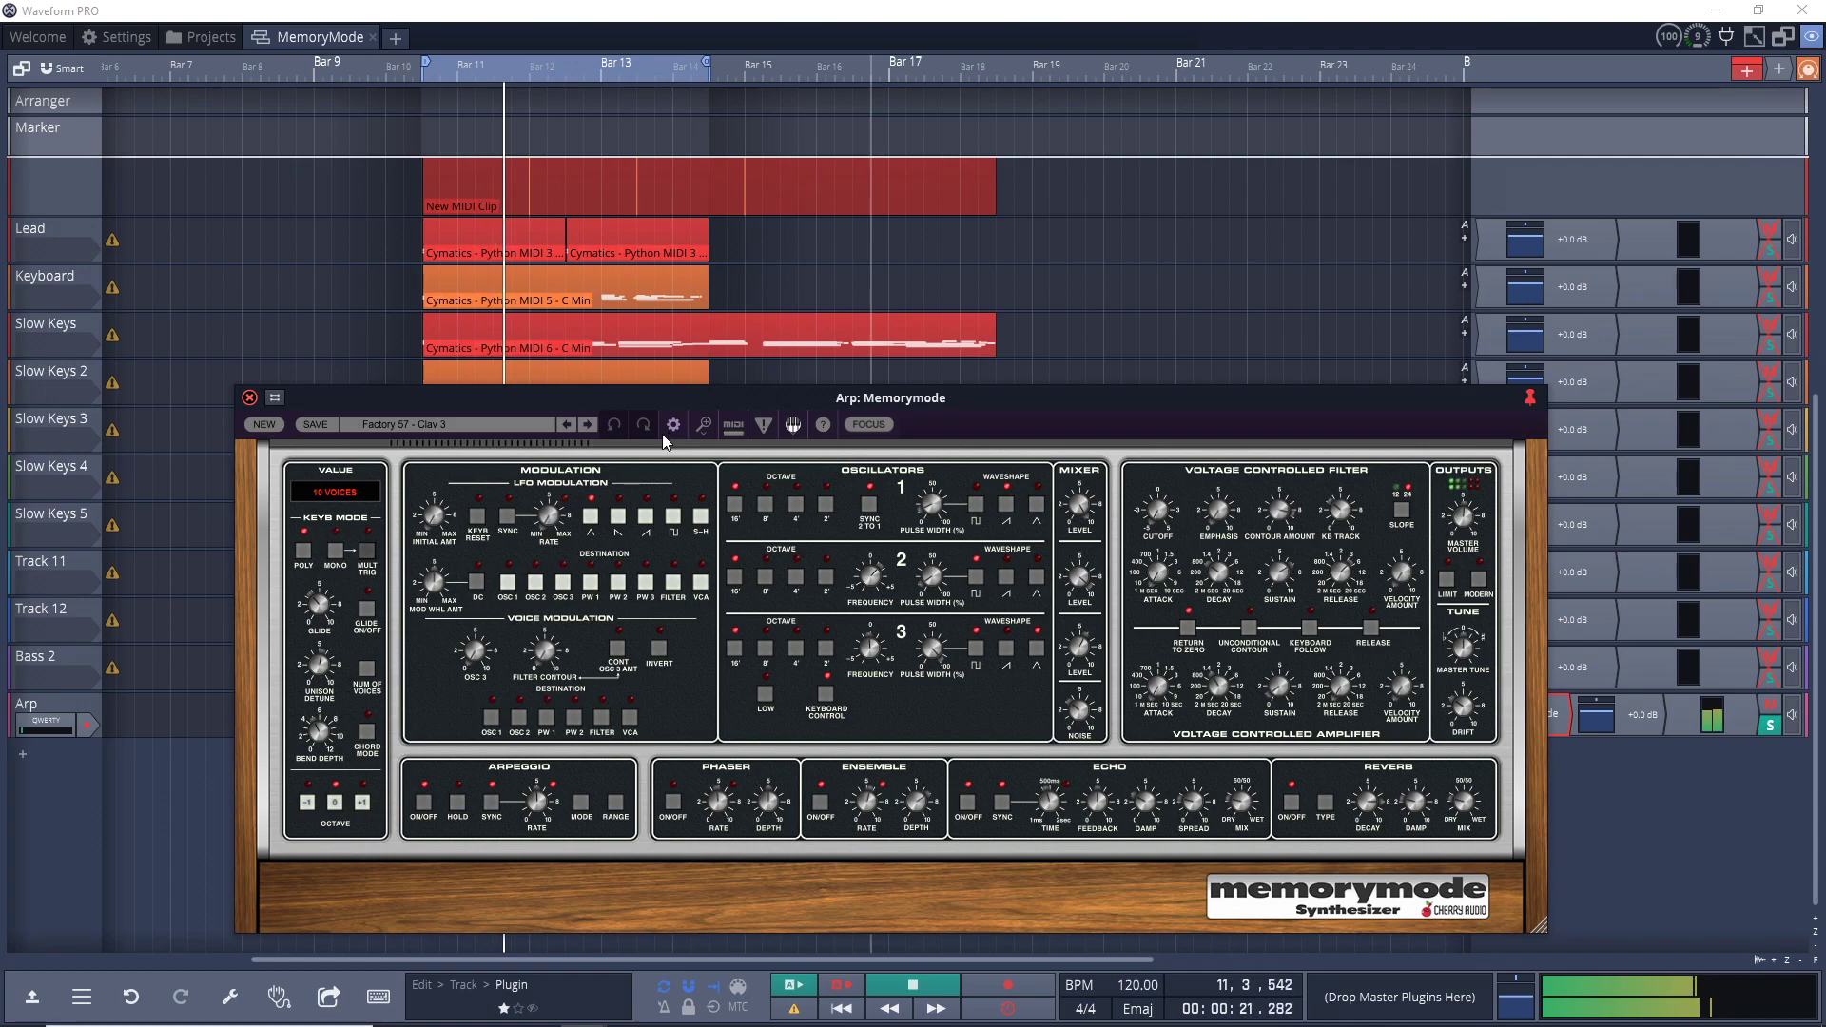
Load Caveman Arper (J3PO) on Arp, stop playback, and switch Slow Keys 5 to Ambient Tron.
click(566, 424)
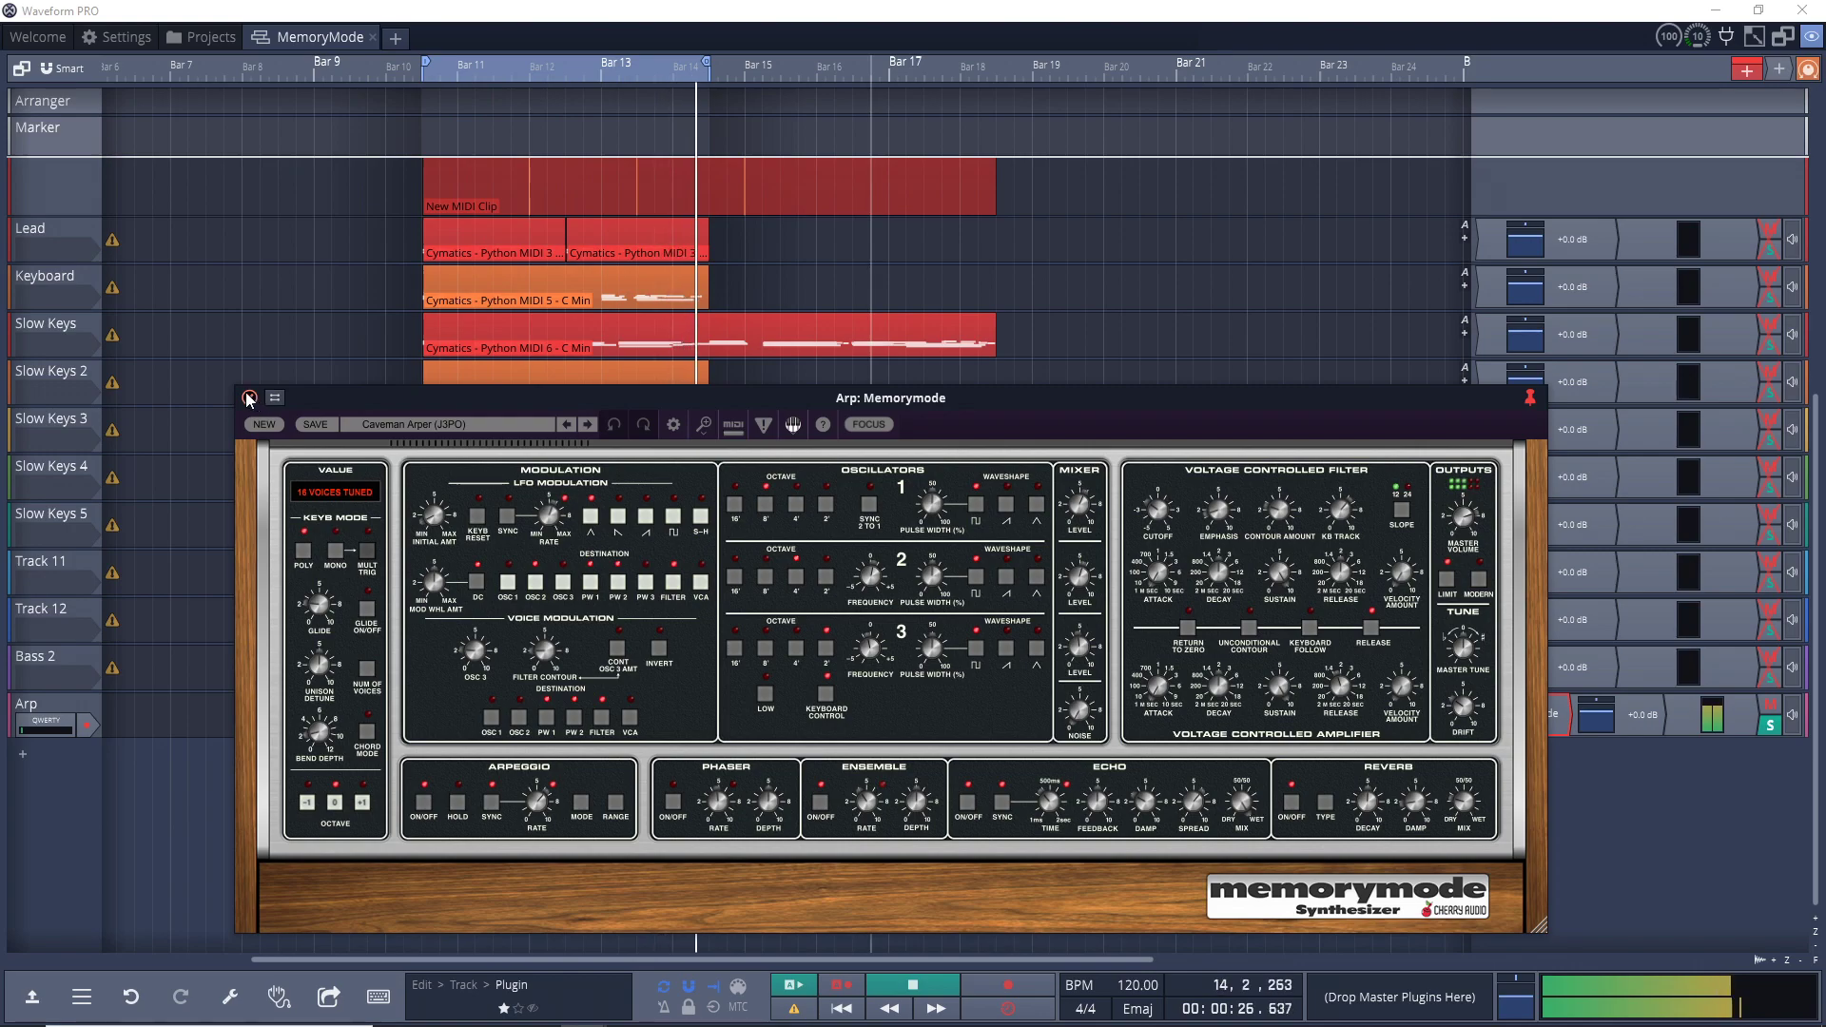
drag(485, 404, 486, 406)
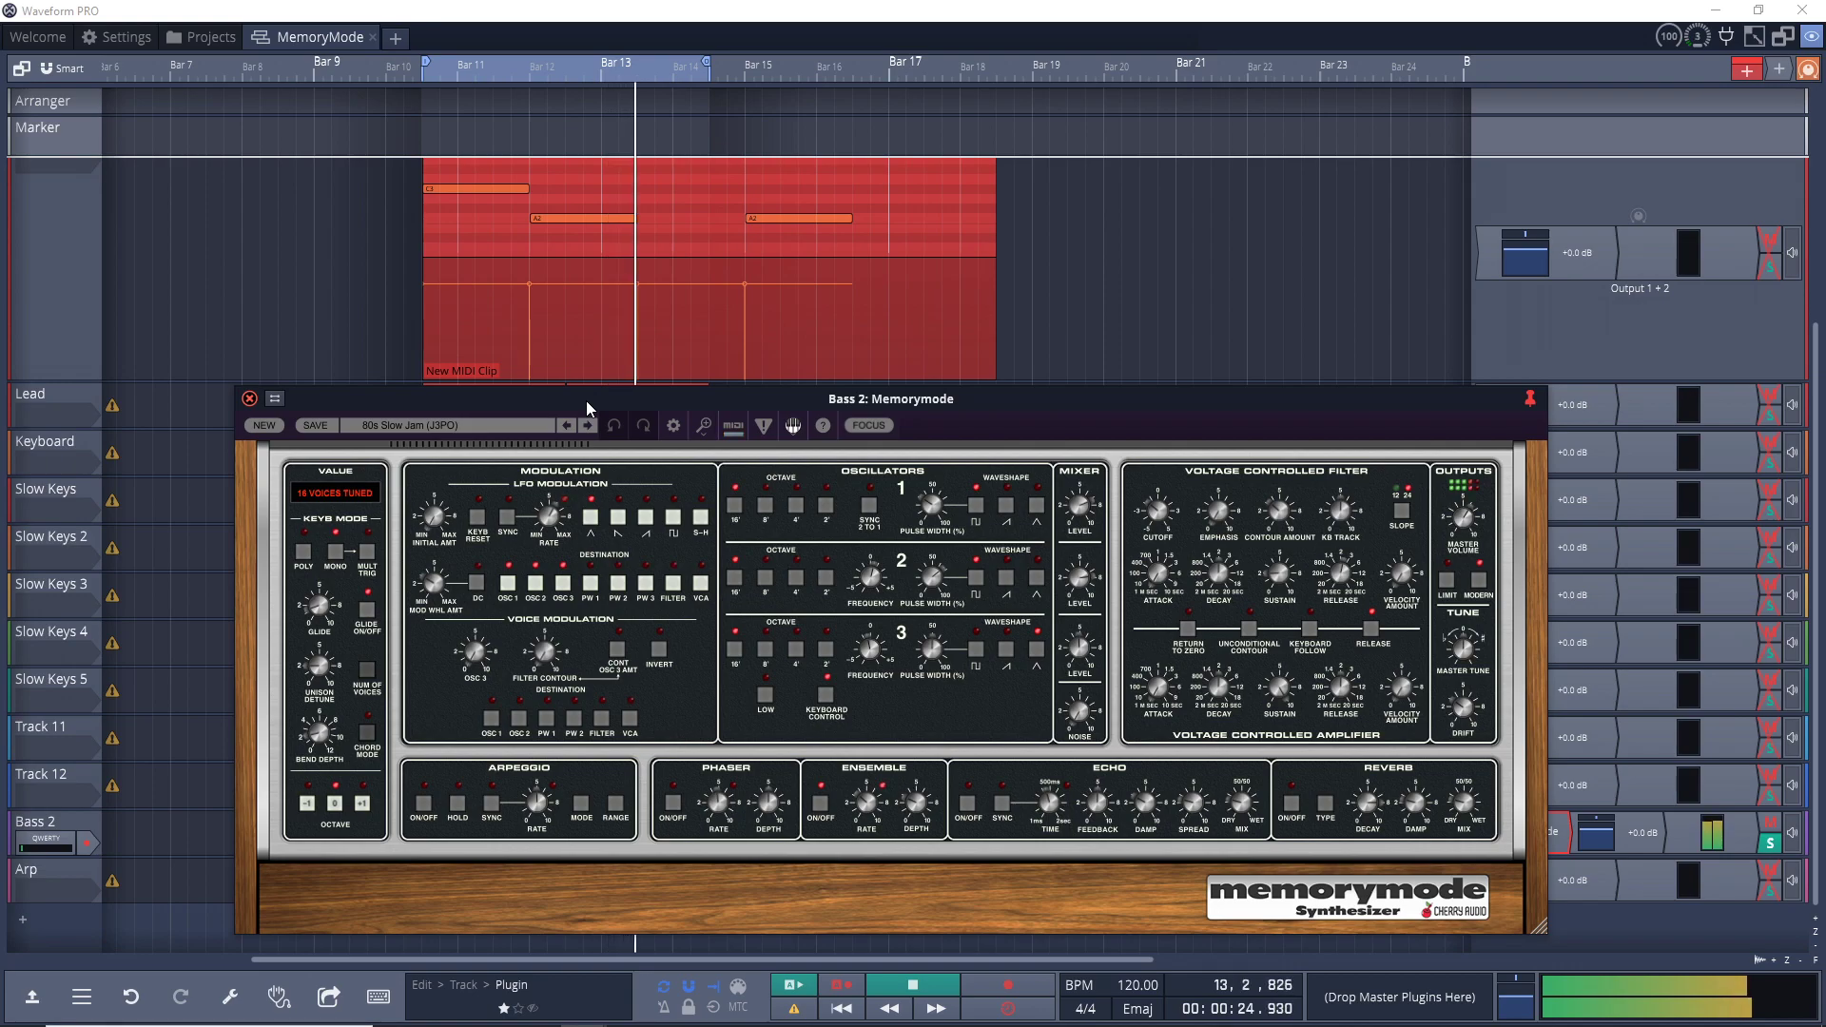
key(space)
key(space)
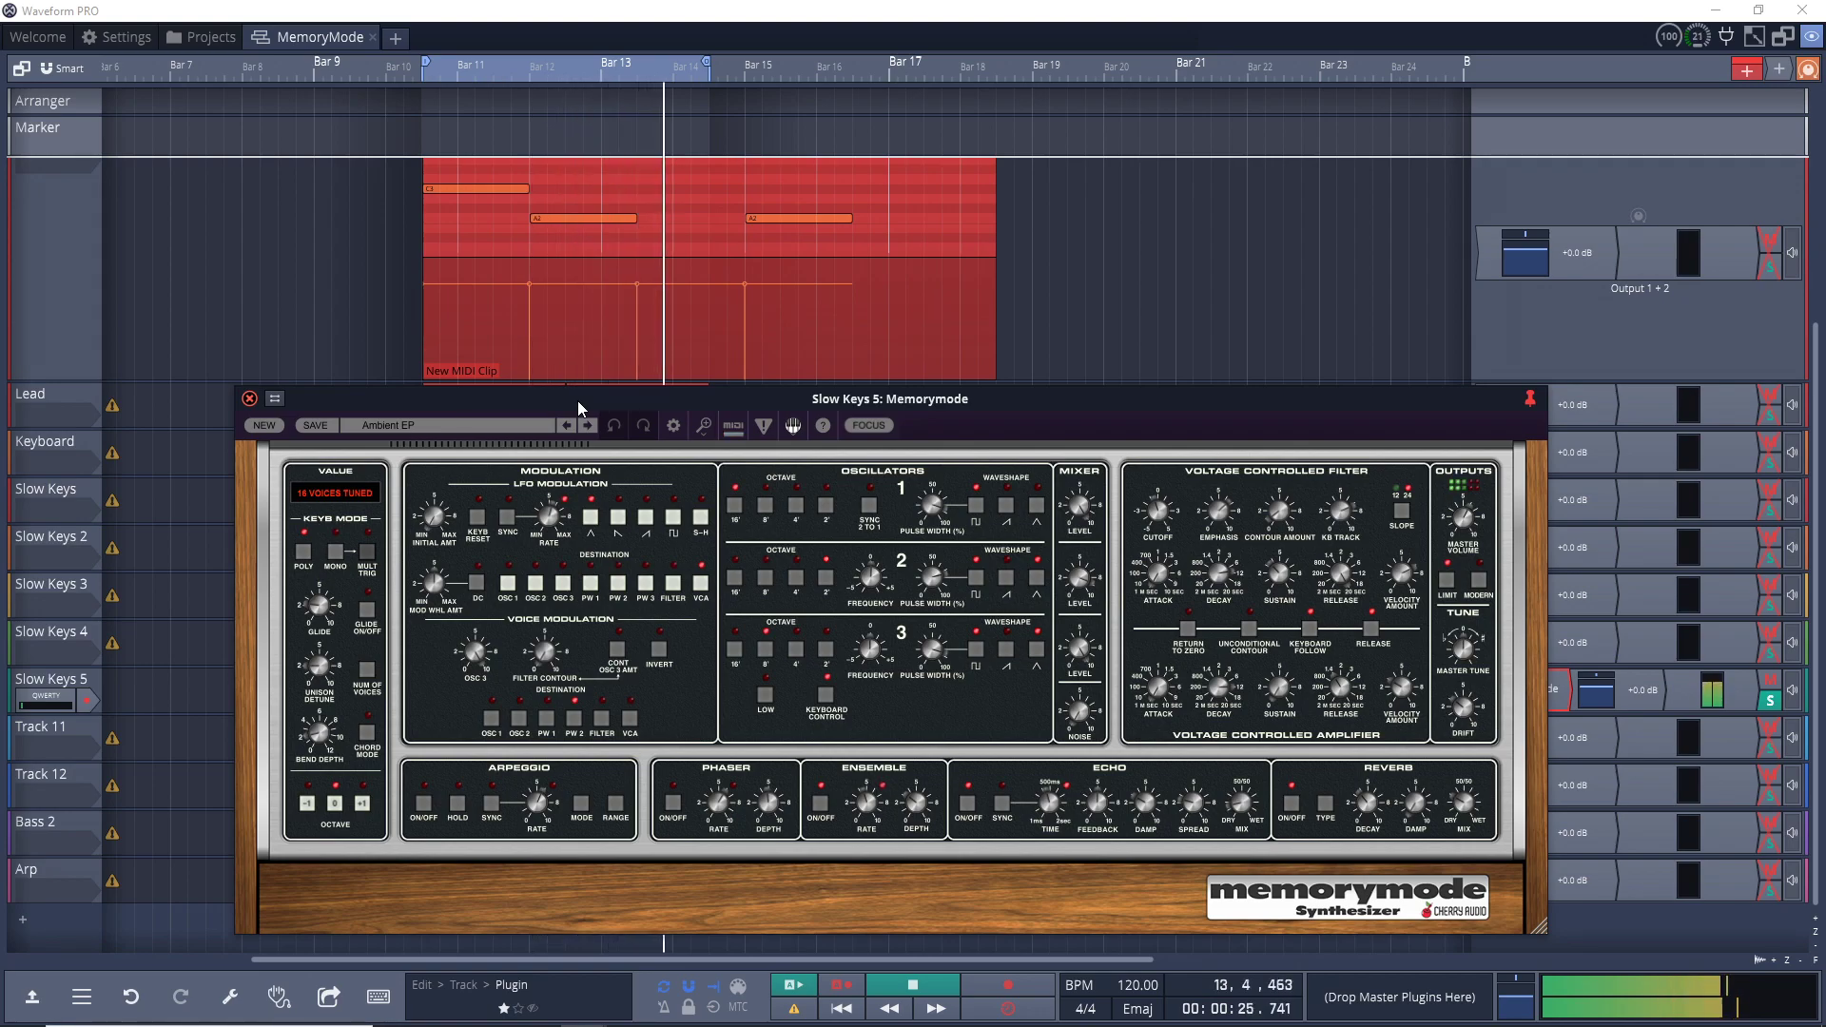
click(585, 422)
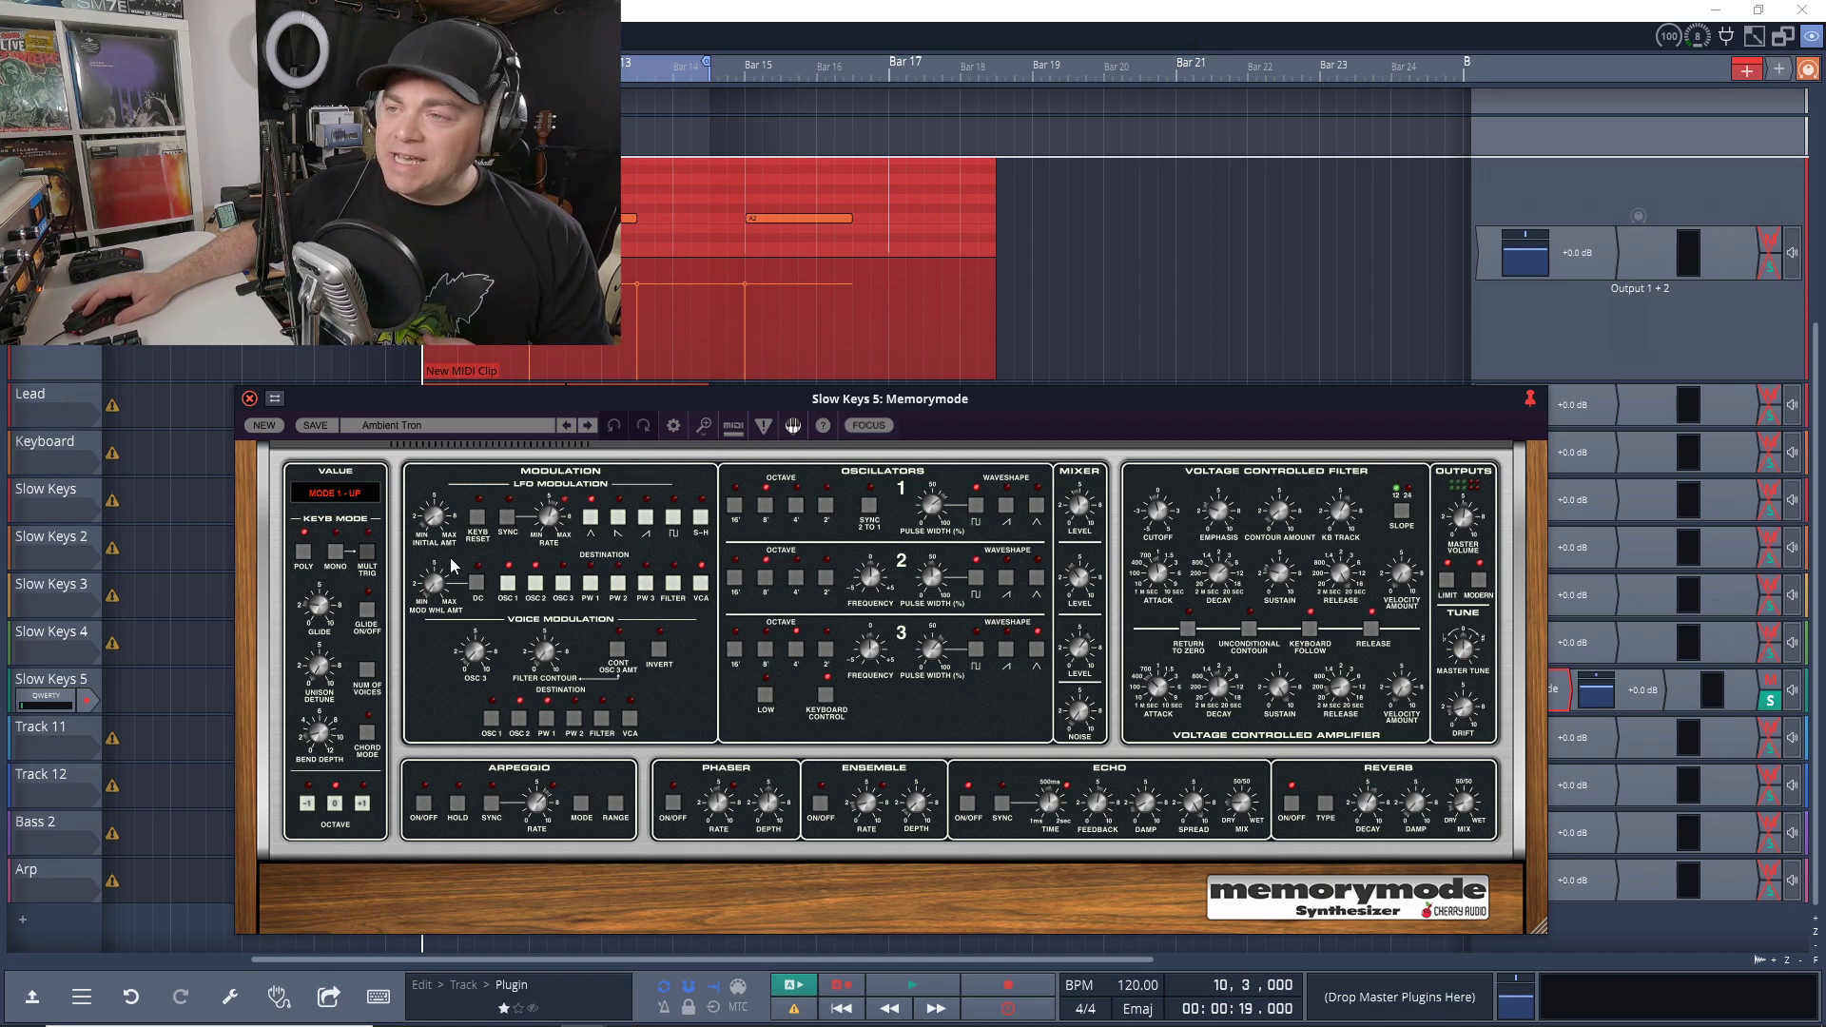
Play the Lead synth, enabling phaser at 85.8% depth and echo with 13.14 ms spread.
key(Home)
key(space)
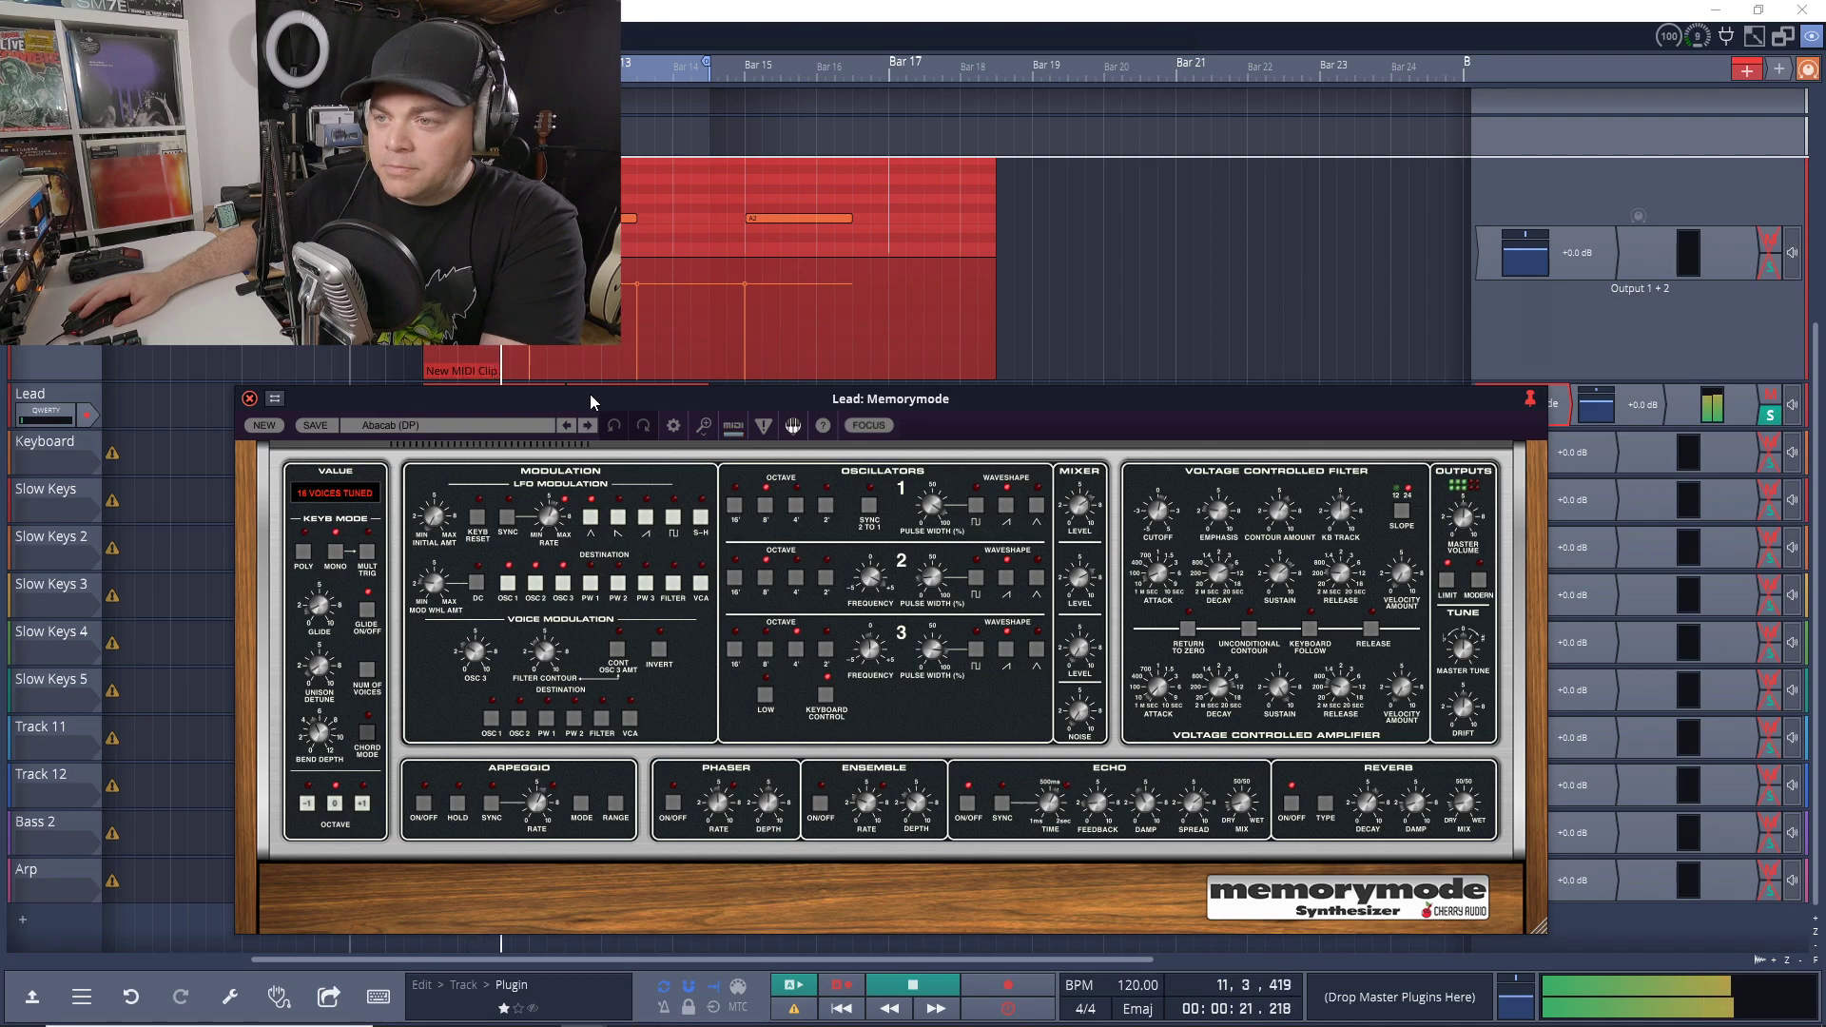
click(671, 816)
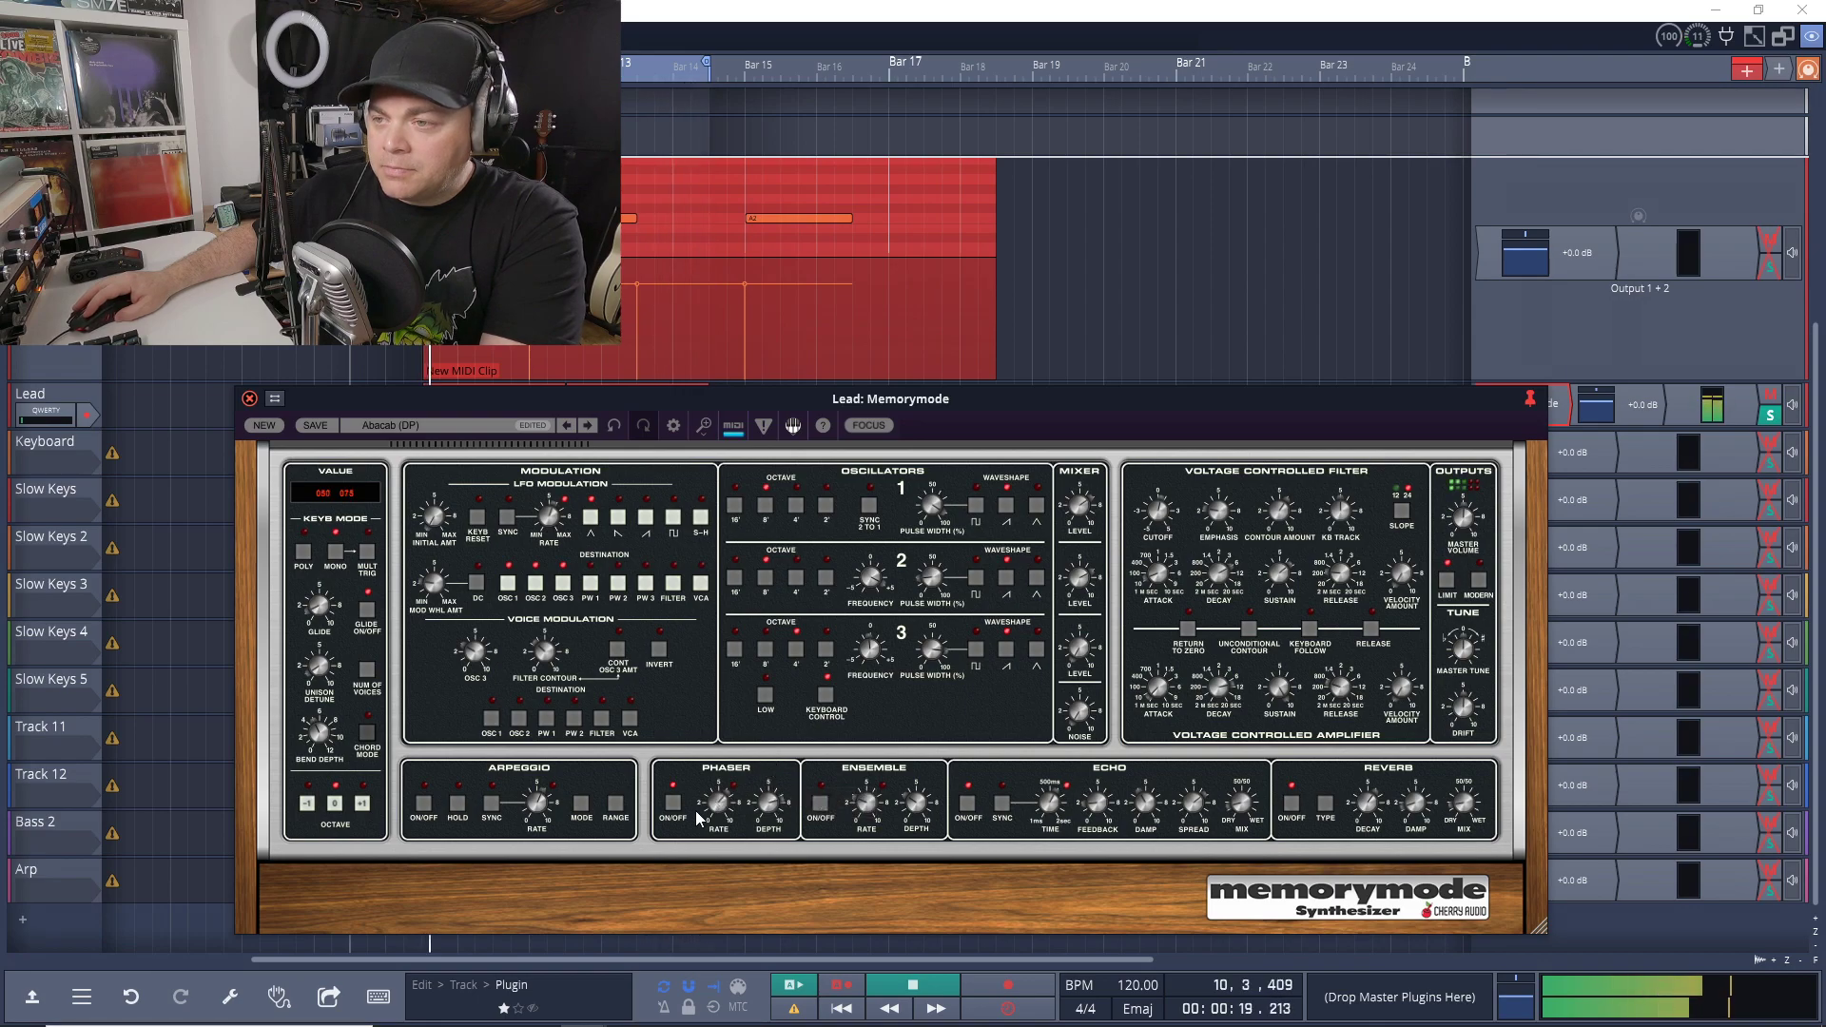
drag(763, 813, 764, 799)
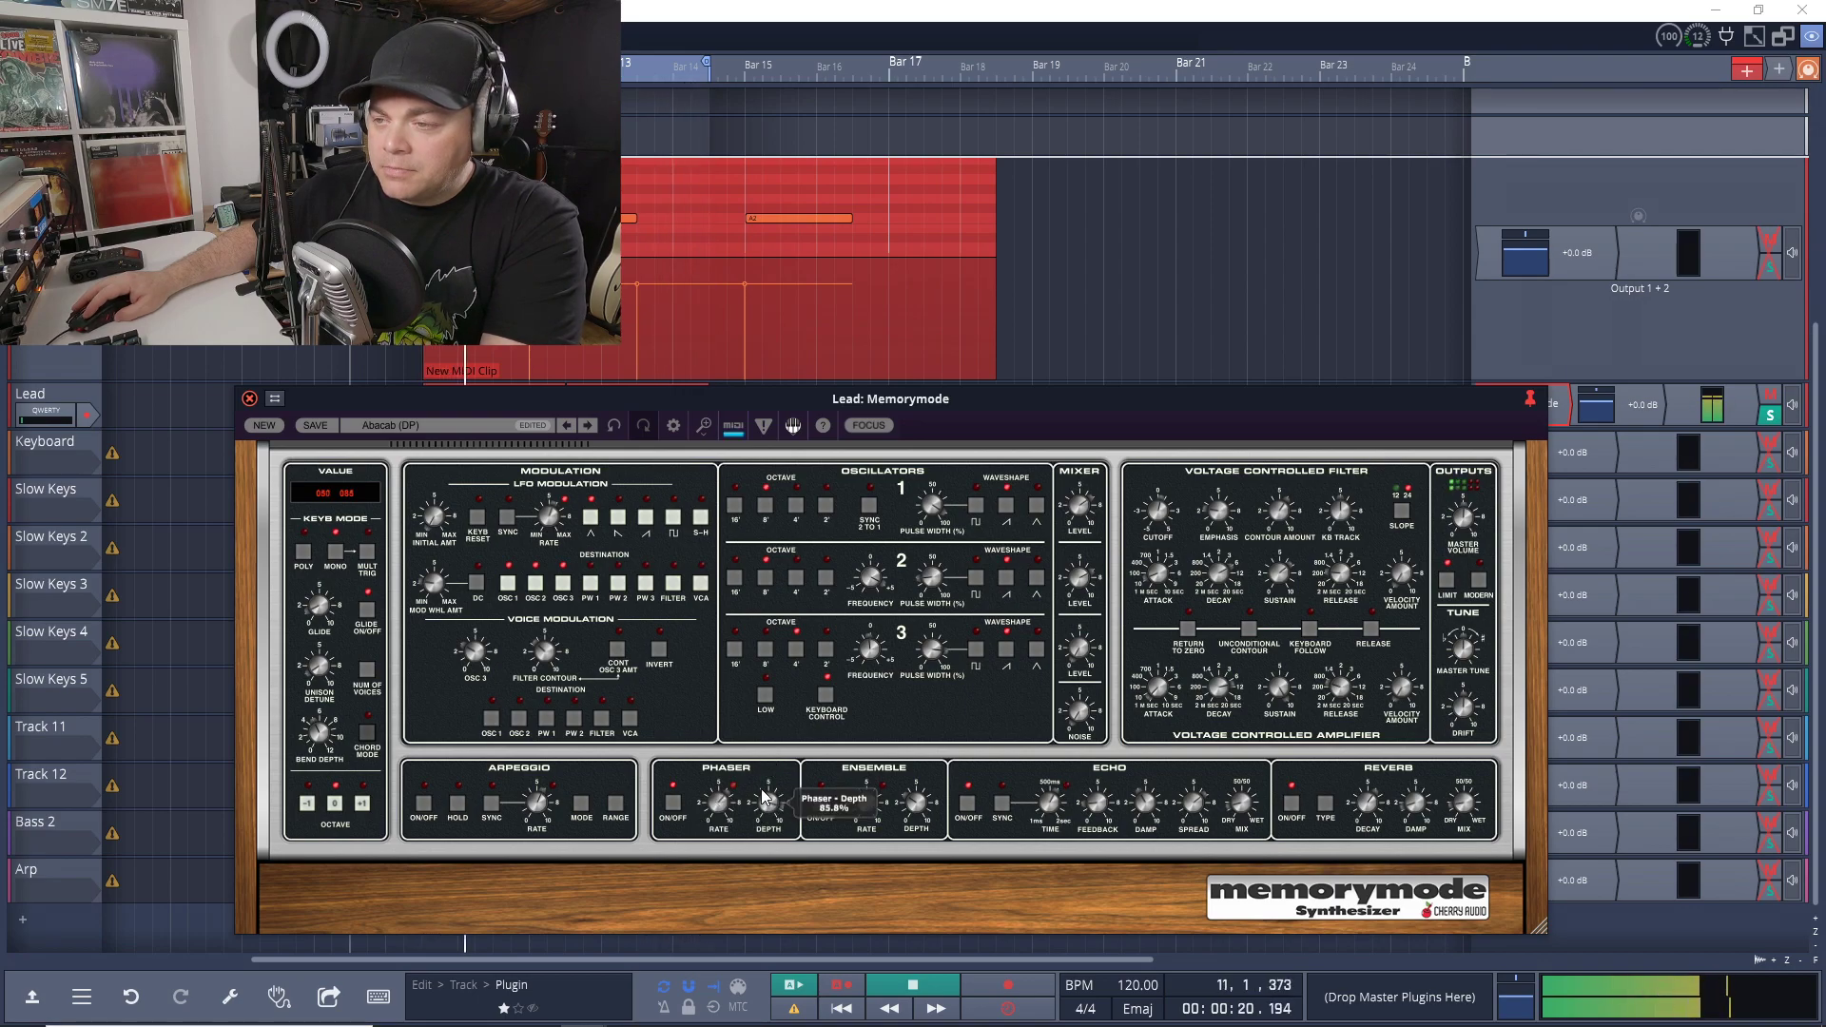
click(965, 811)
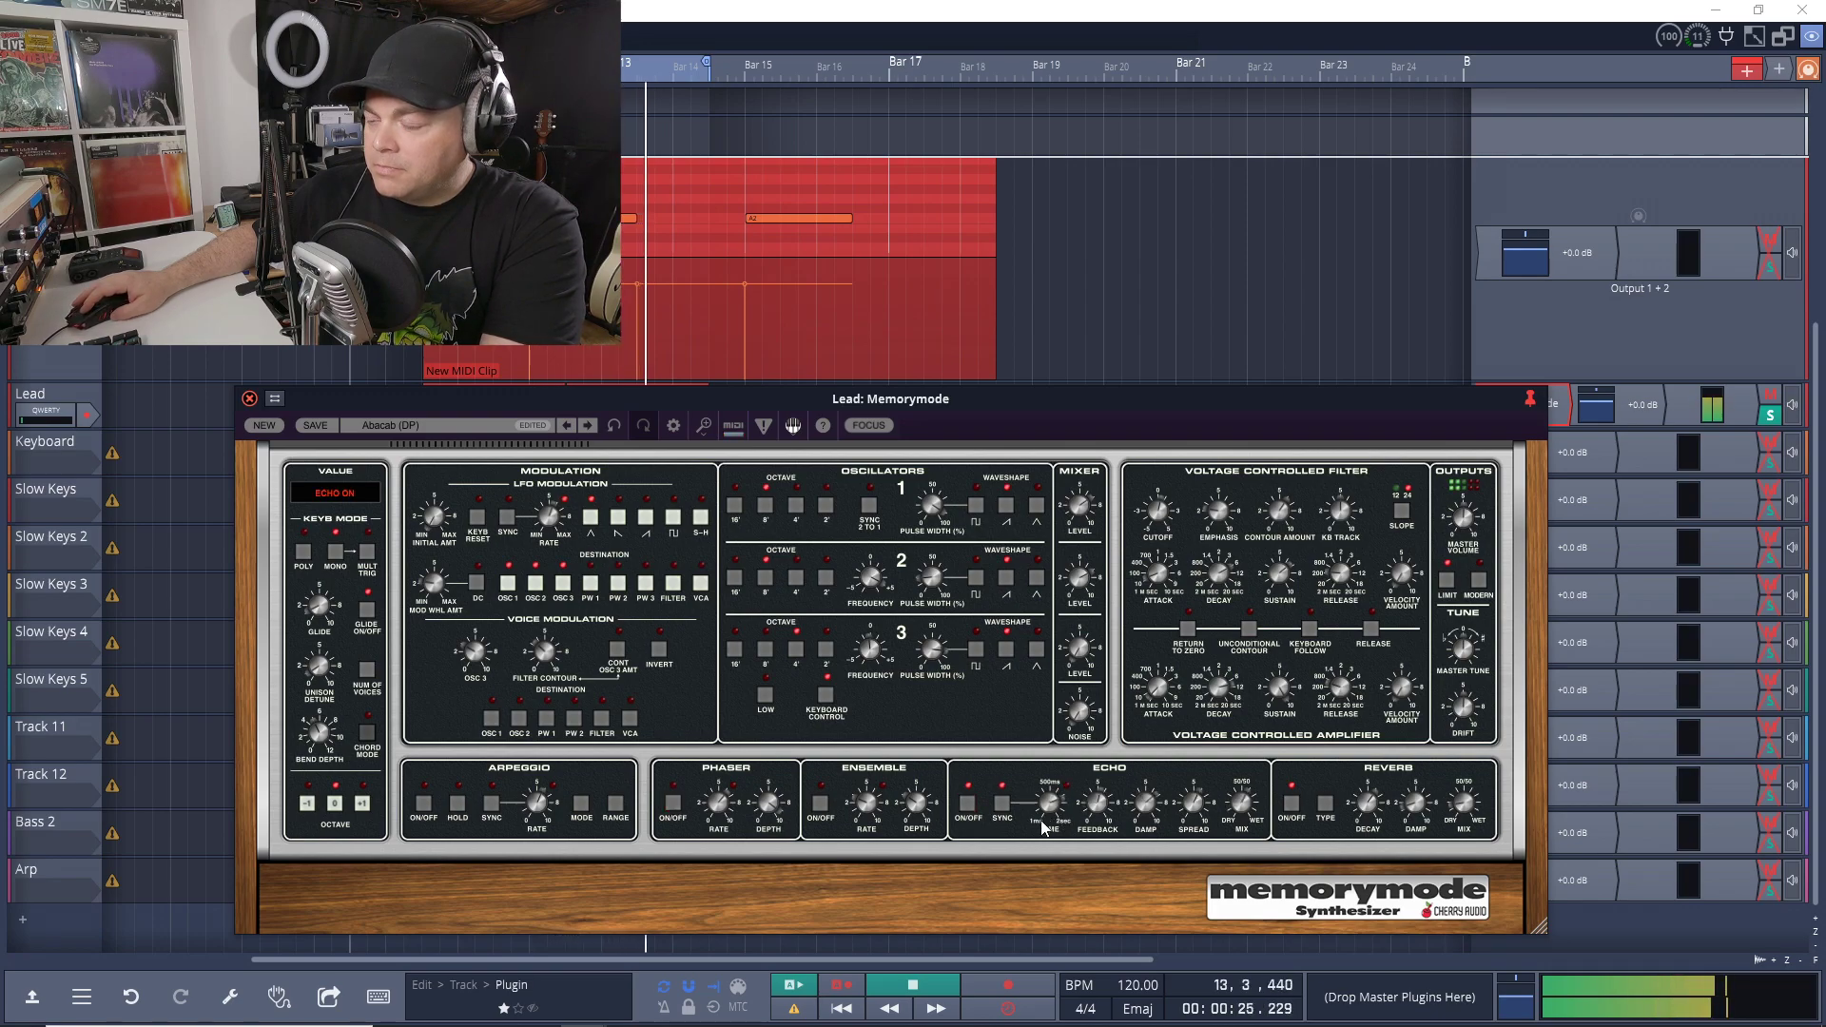
mouse_move(1051, 804)
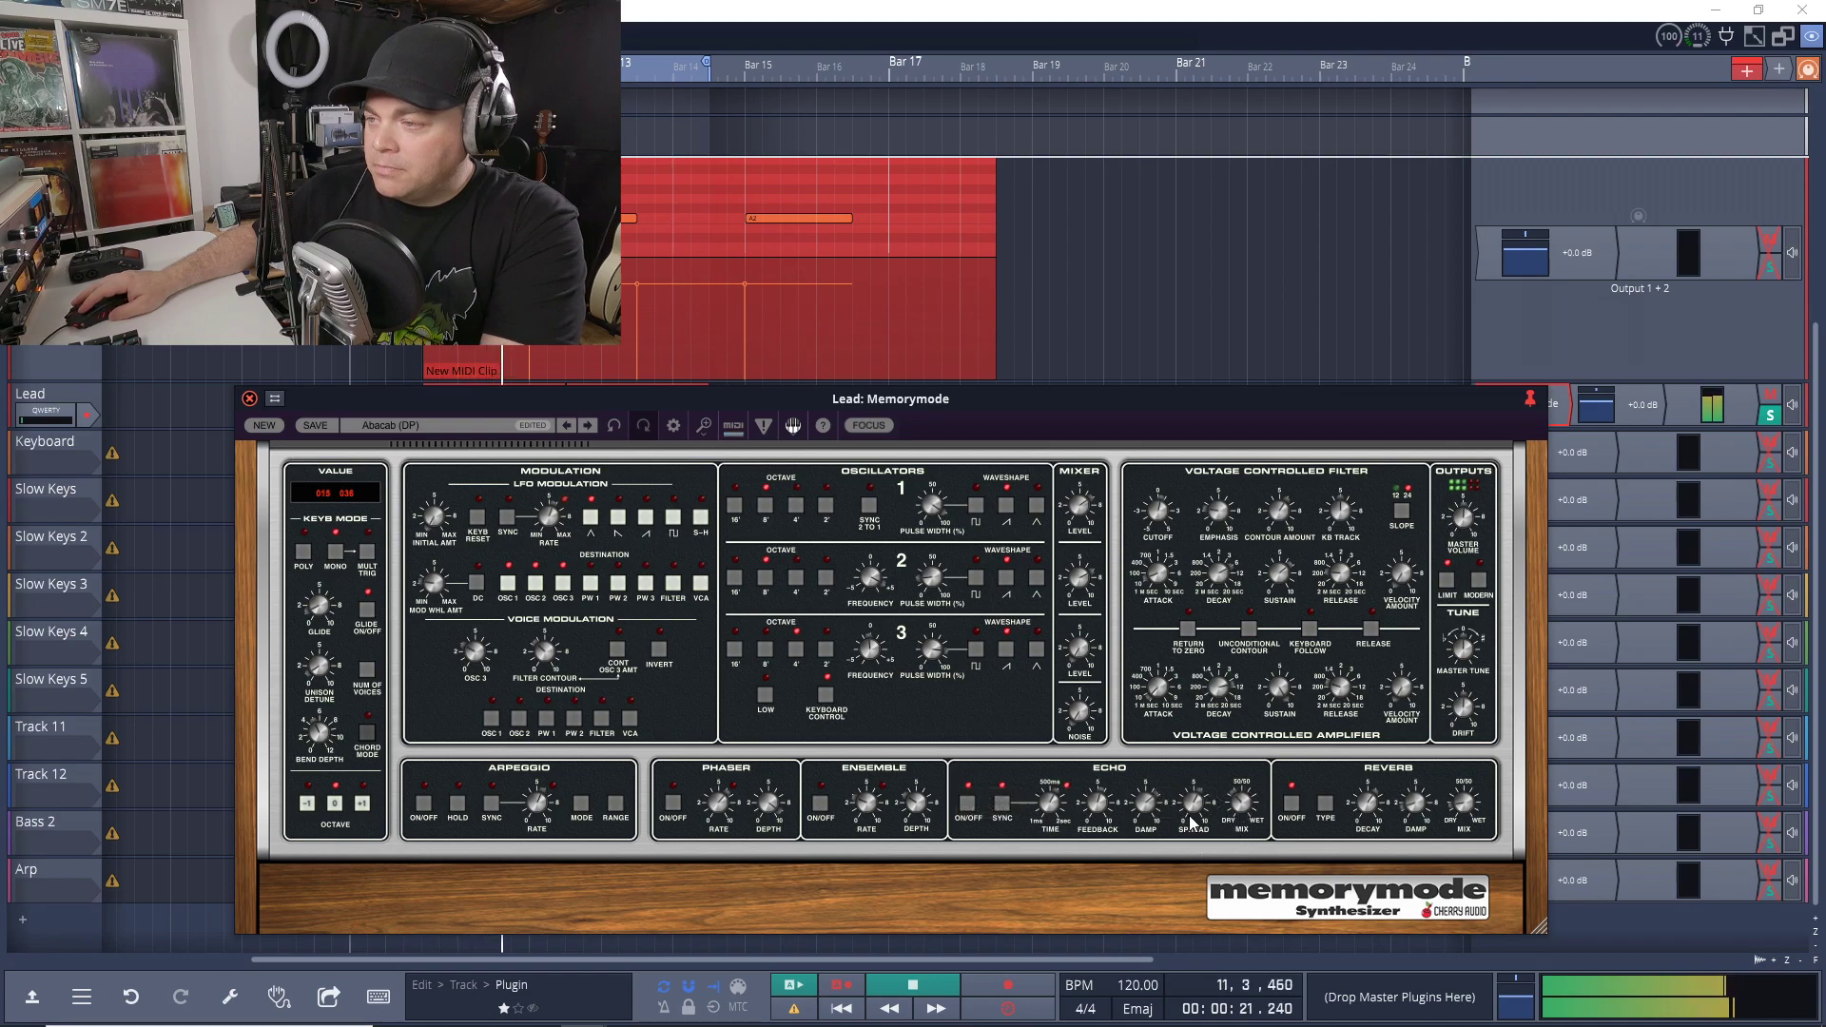
drag(1194, 804, 1183, 813)
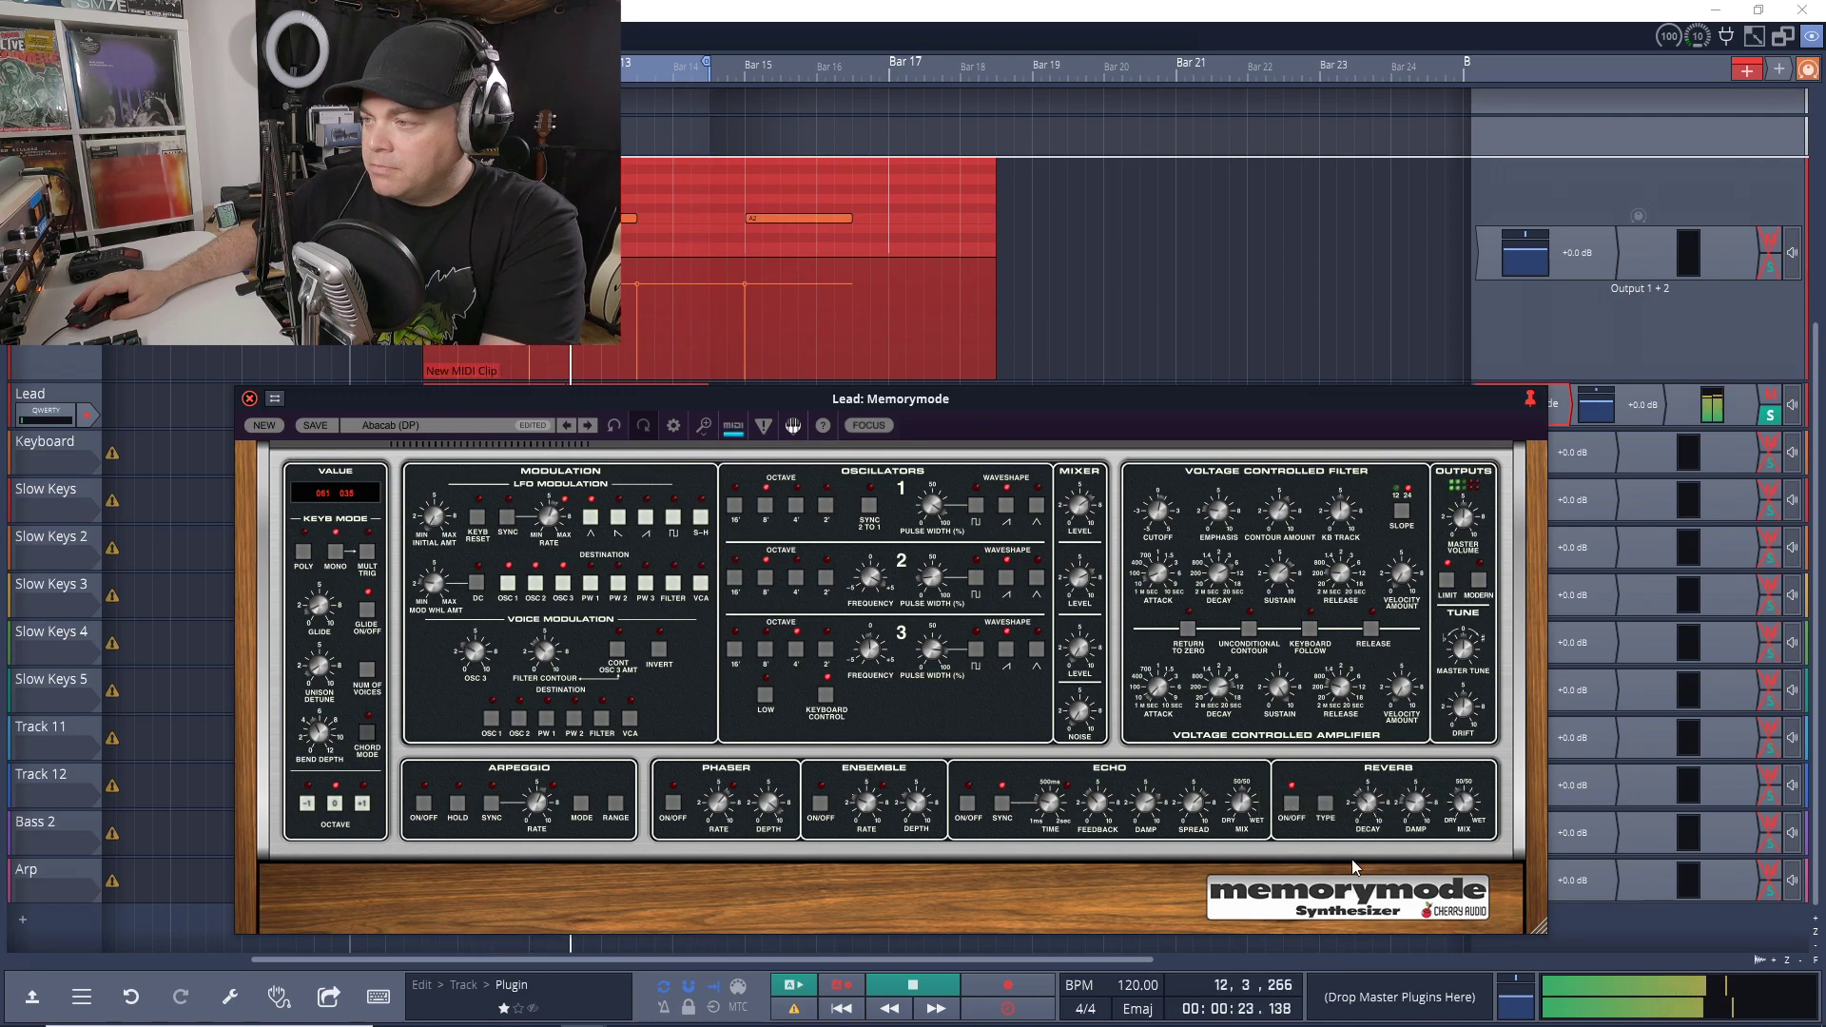
Try Room Reverb, settle on Plate Reverb, stop playback, and reopen the reverb types.
click(1326, 807)
click(1259, 753)
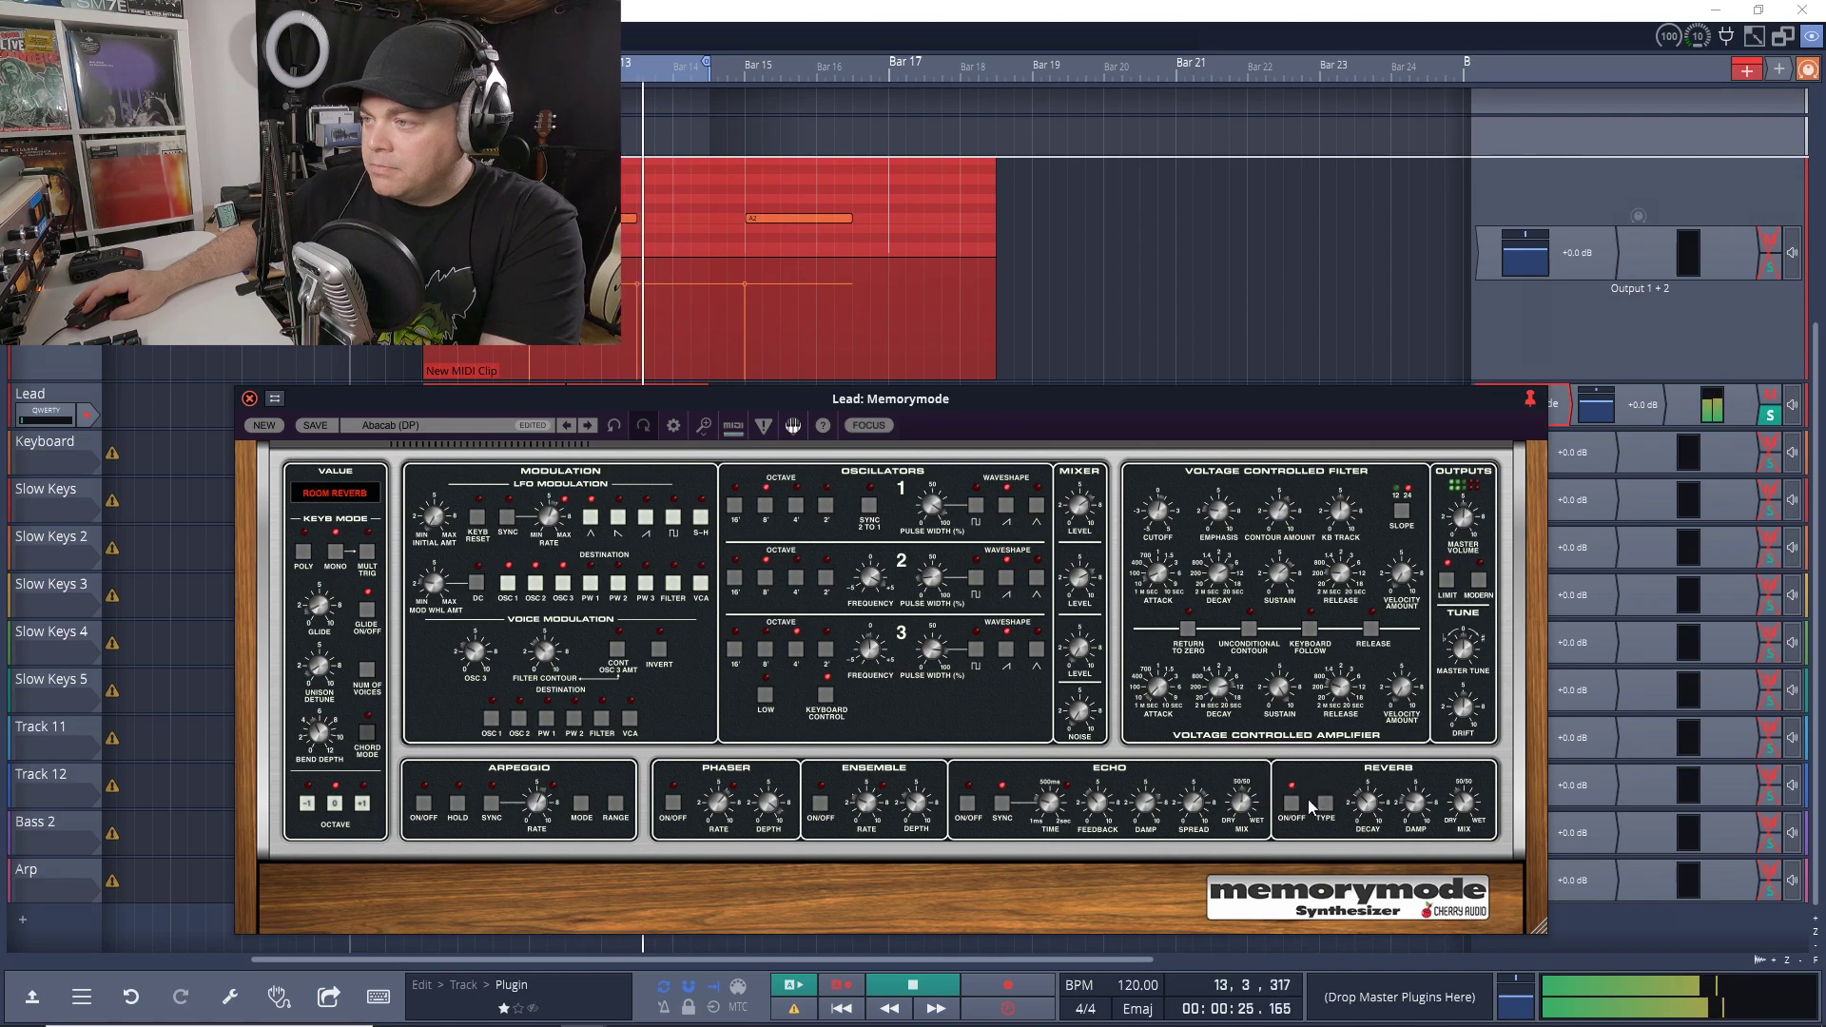
click(1319, 808)
click(1293, 772)
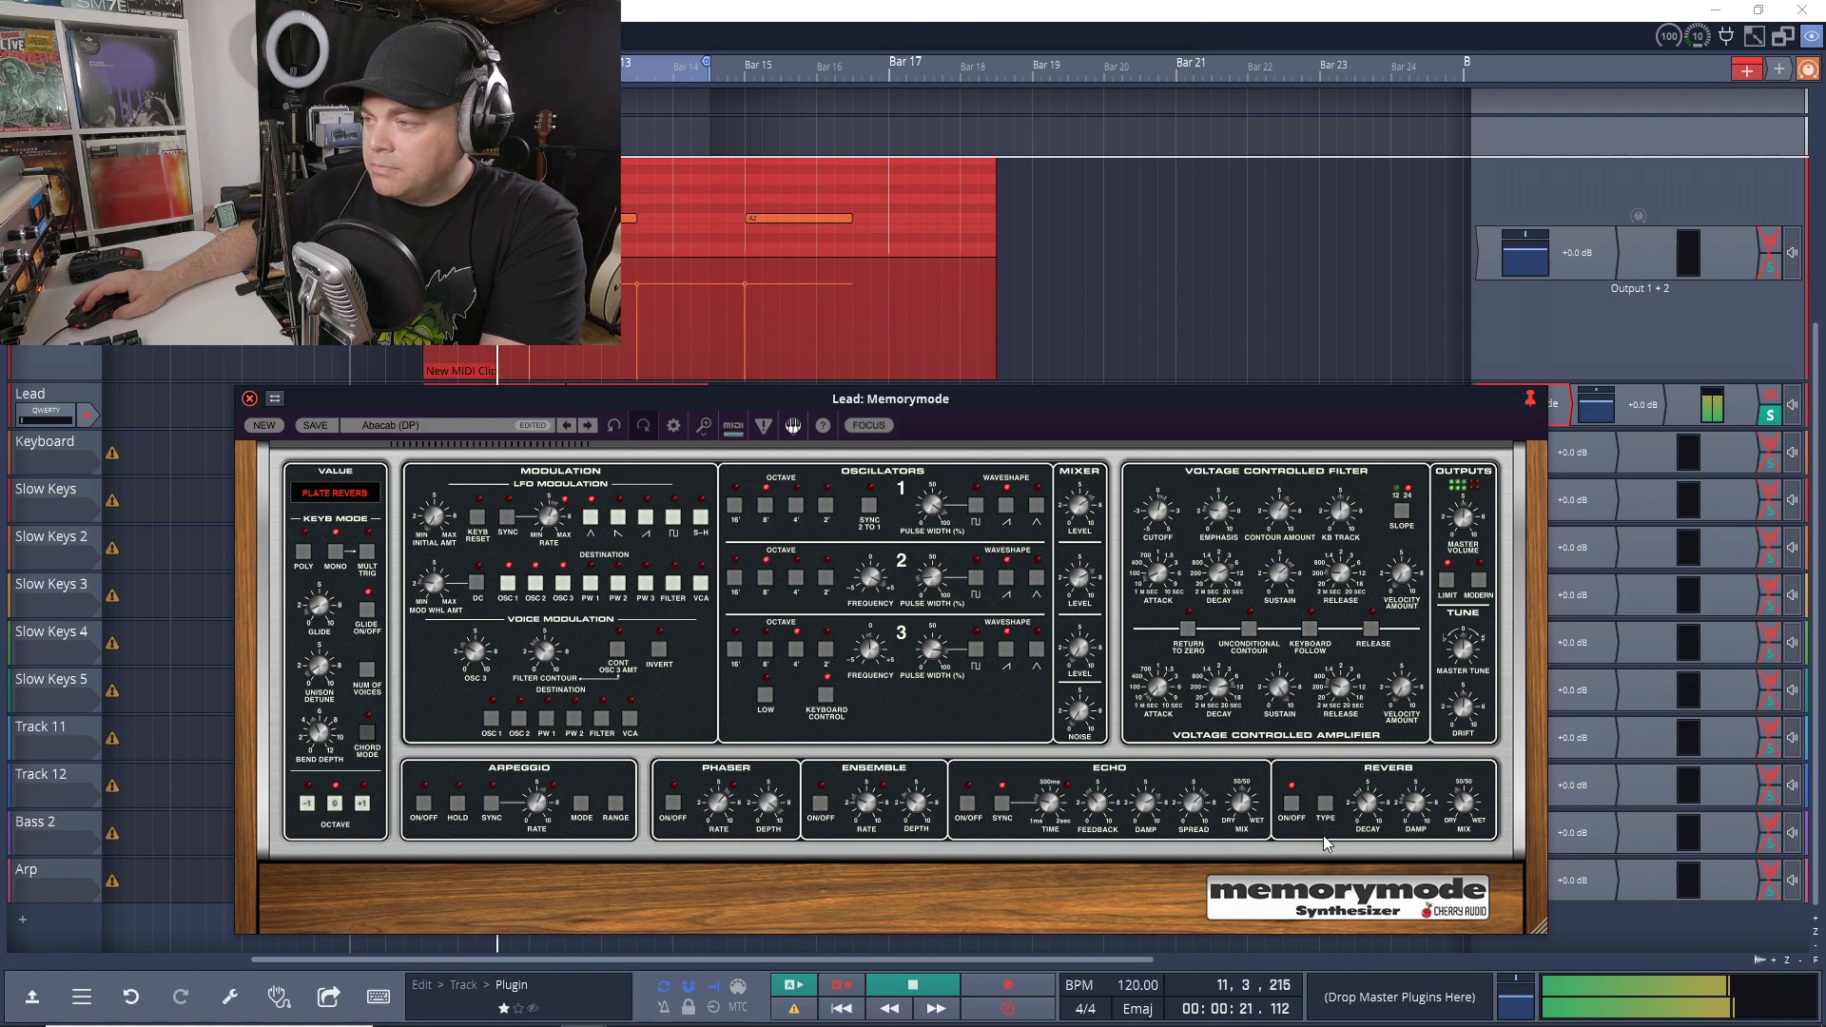
key(space)
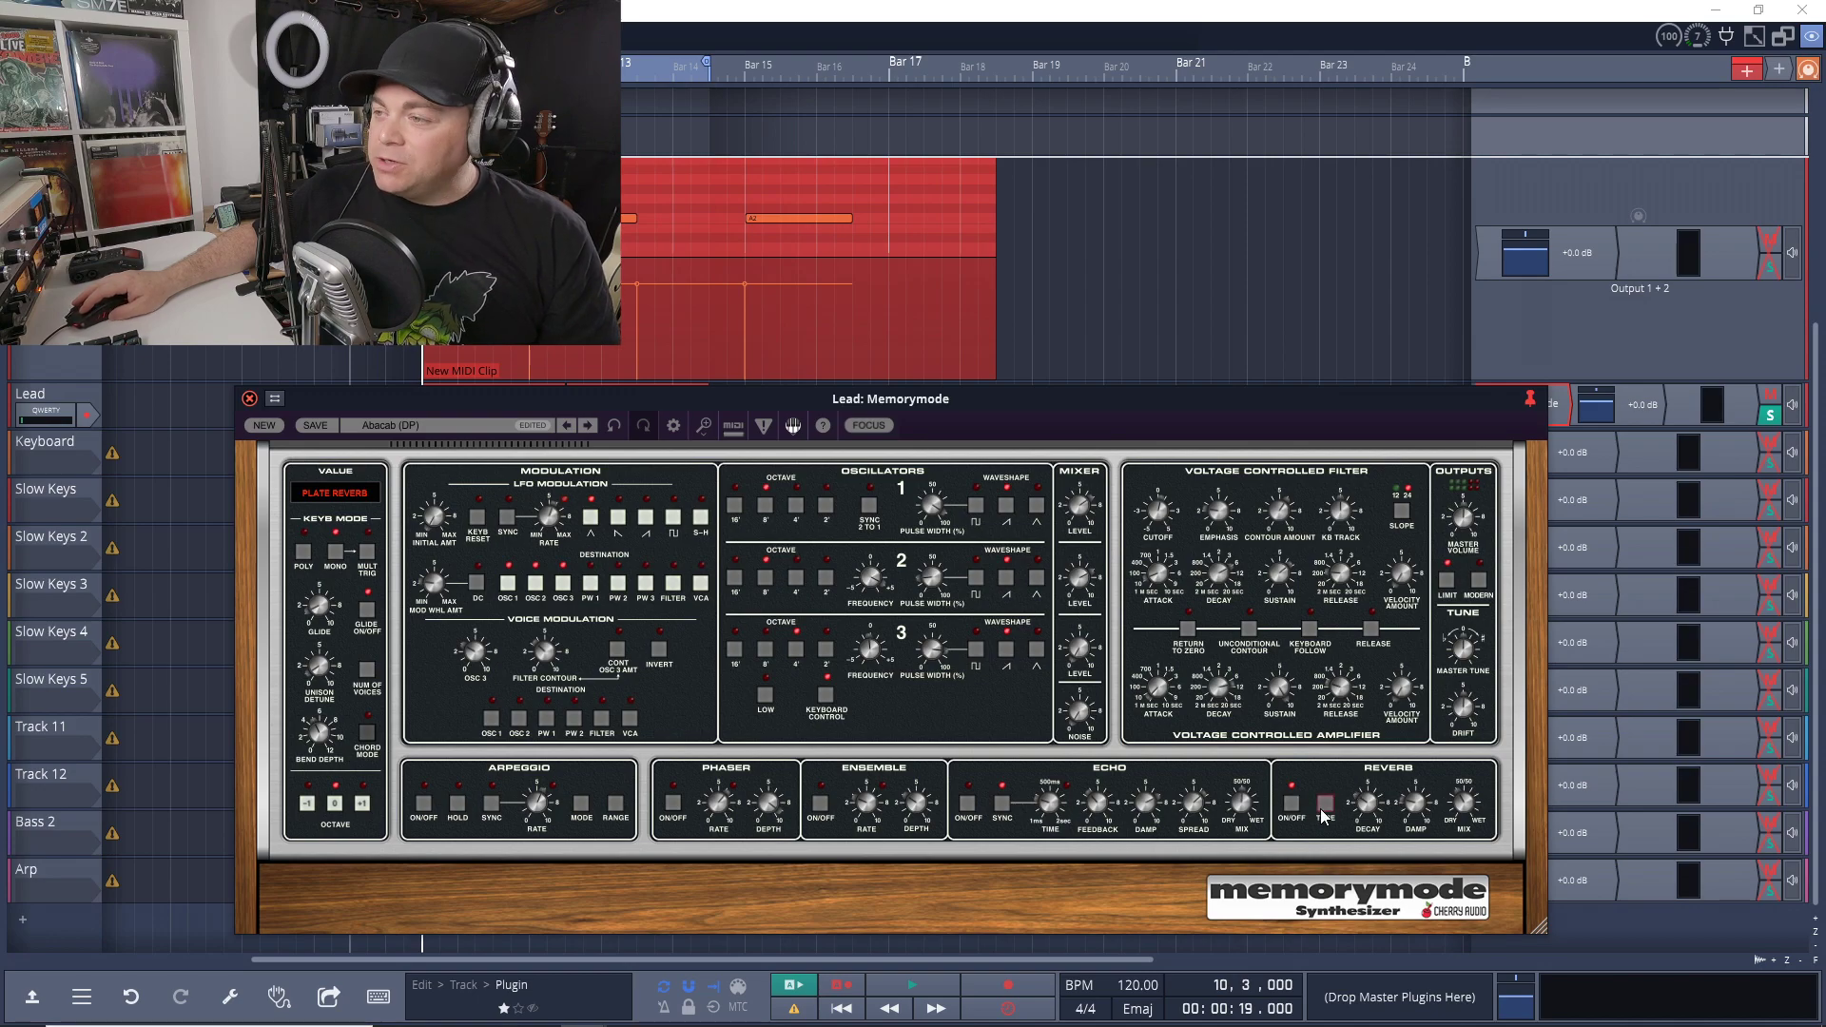
click(1327, 811)
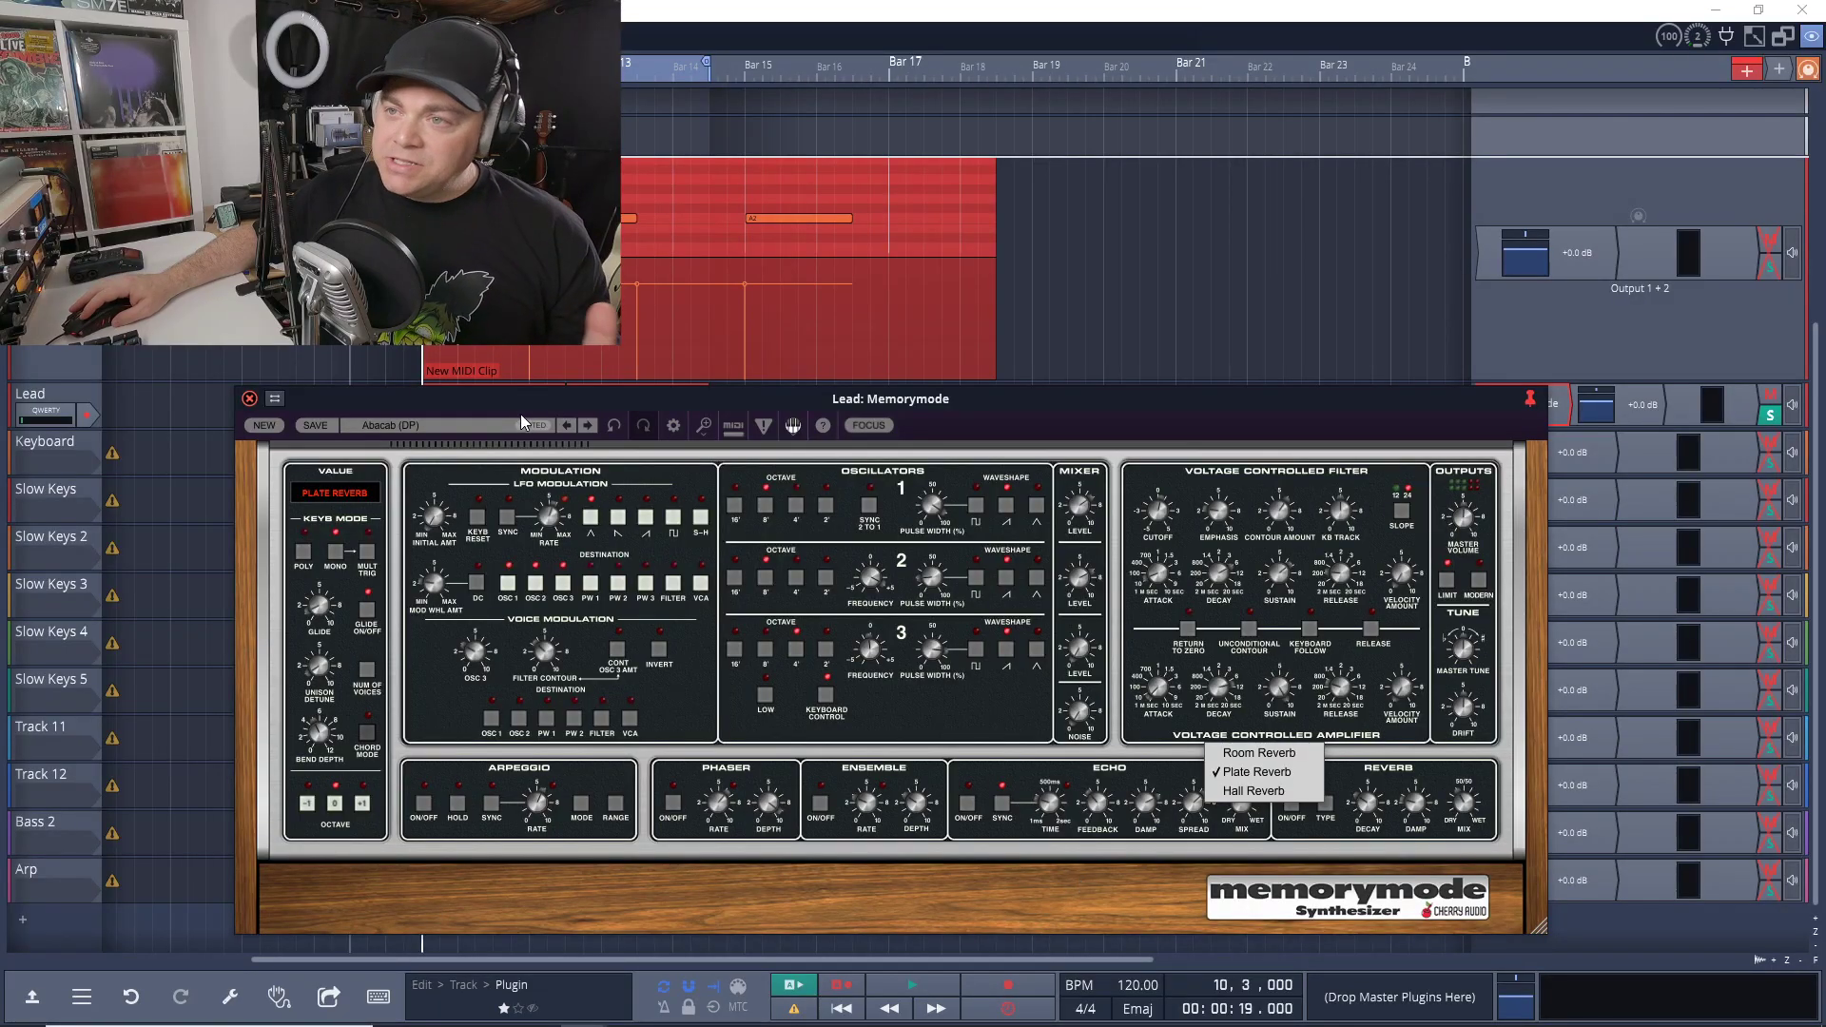
Browse Chords, Organs and Factory Presets, load Factory 0 - Synth Sweep w/ Glide, and play.
click(473, 433)
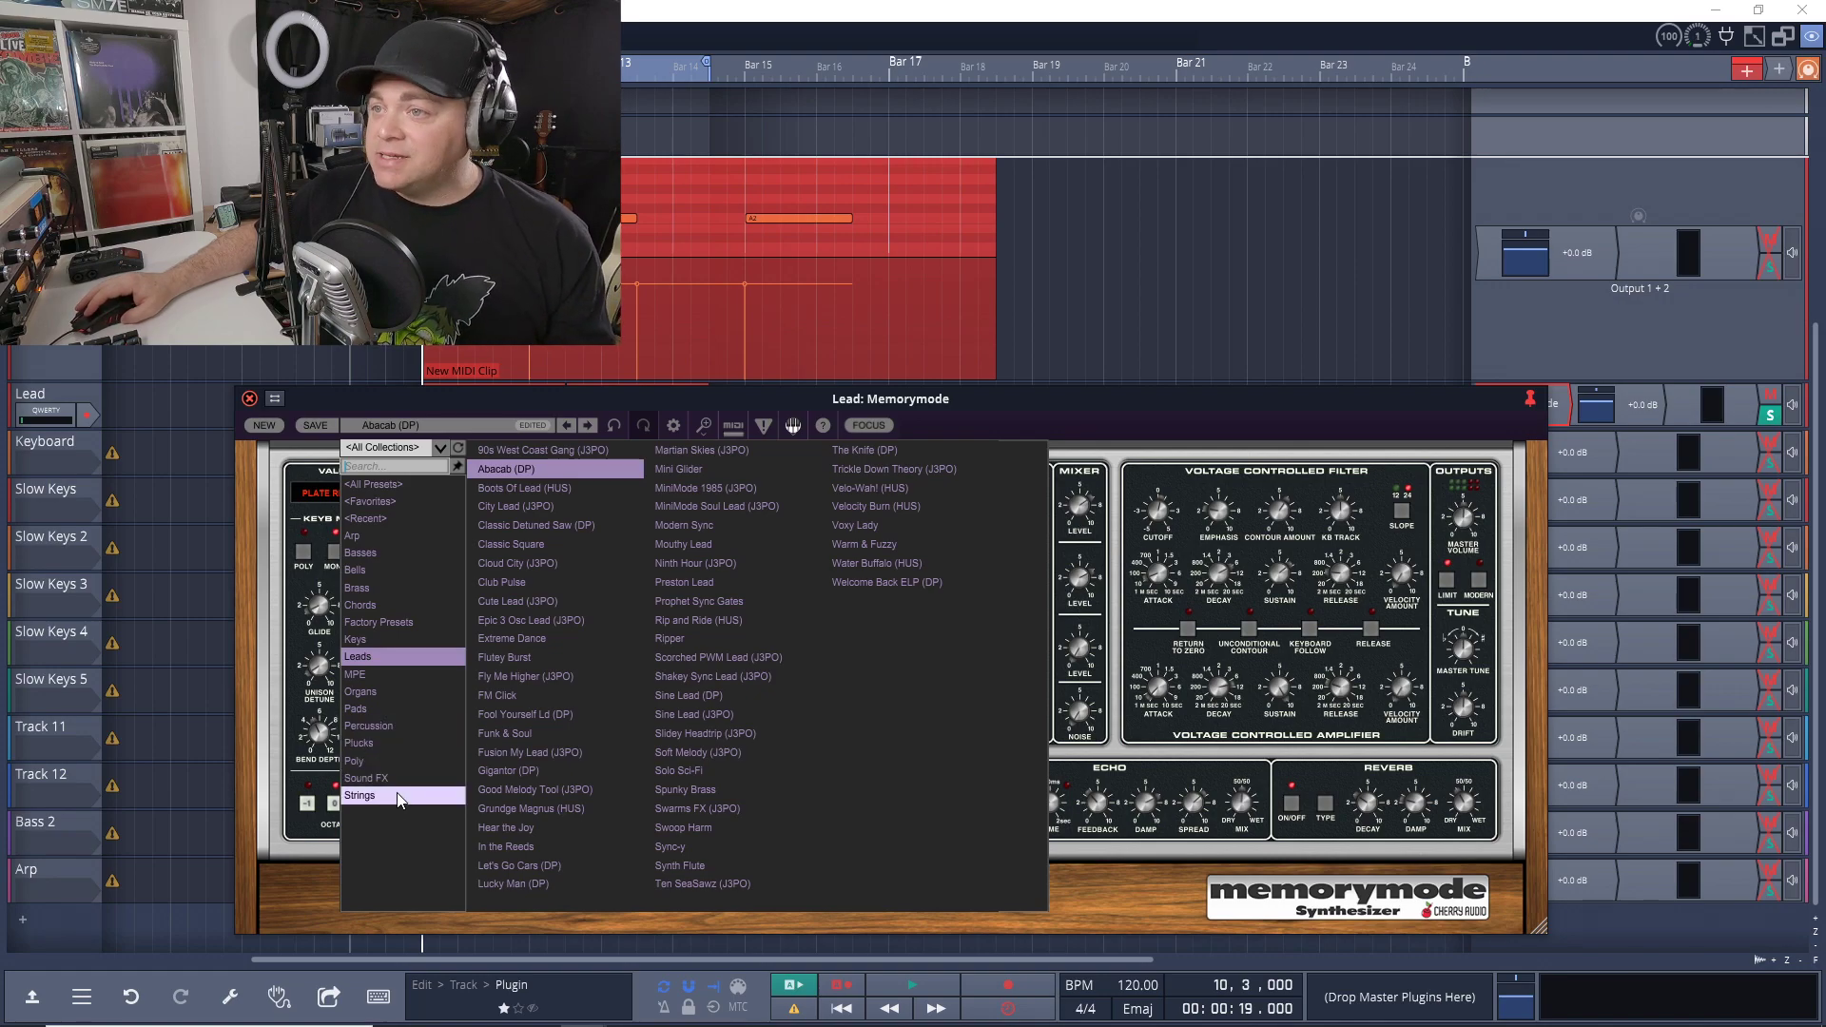
click(403, 588)
click(407, 606)
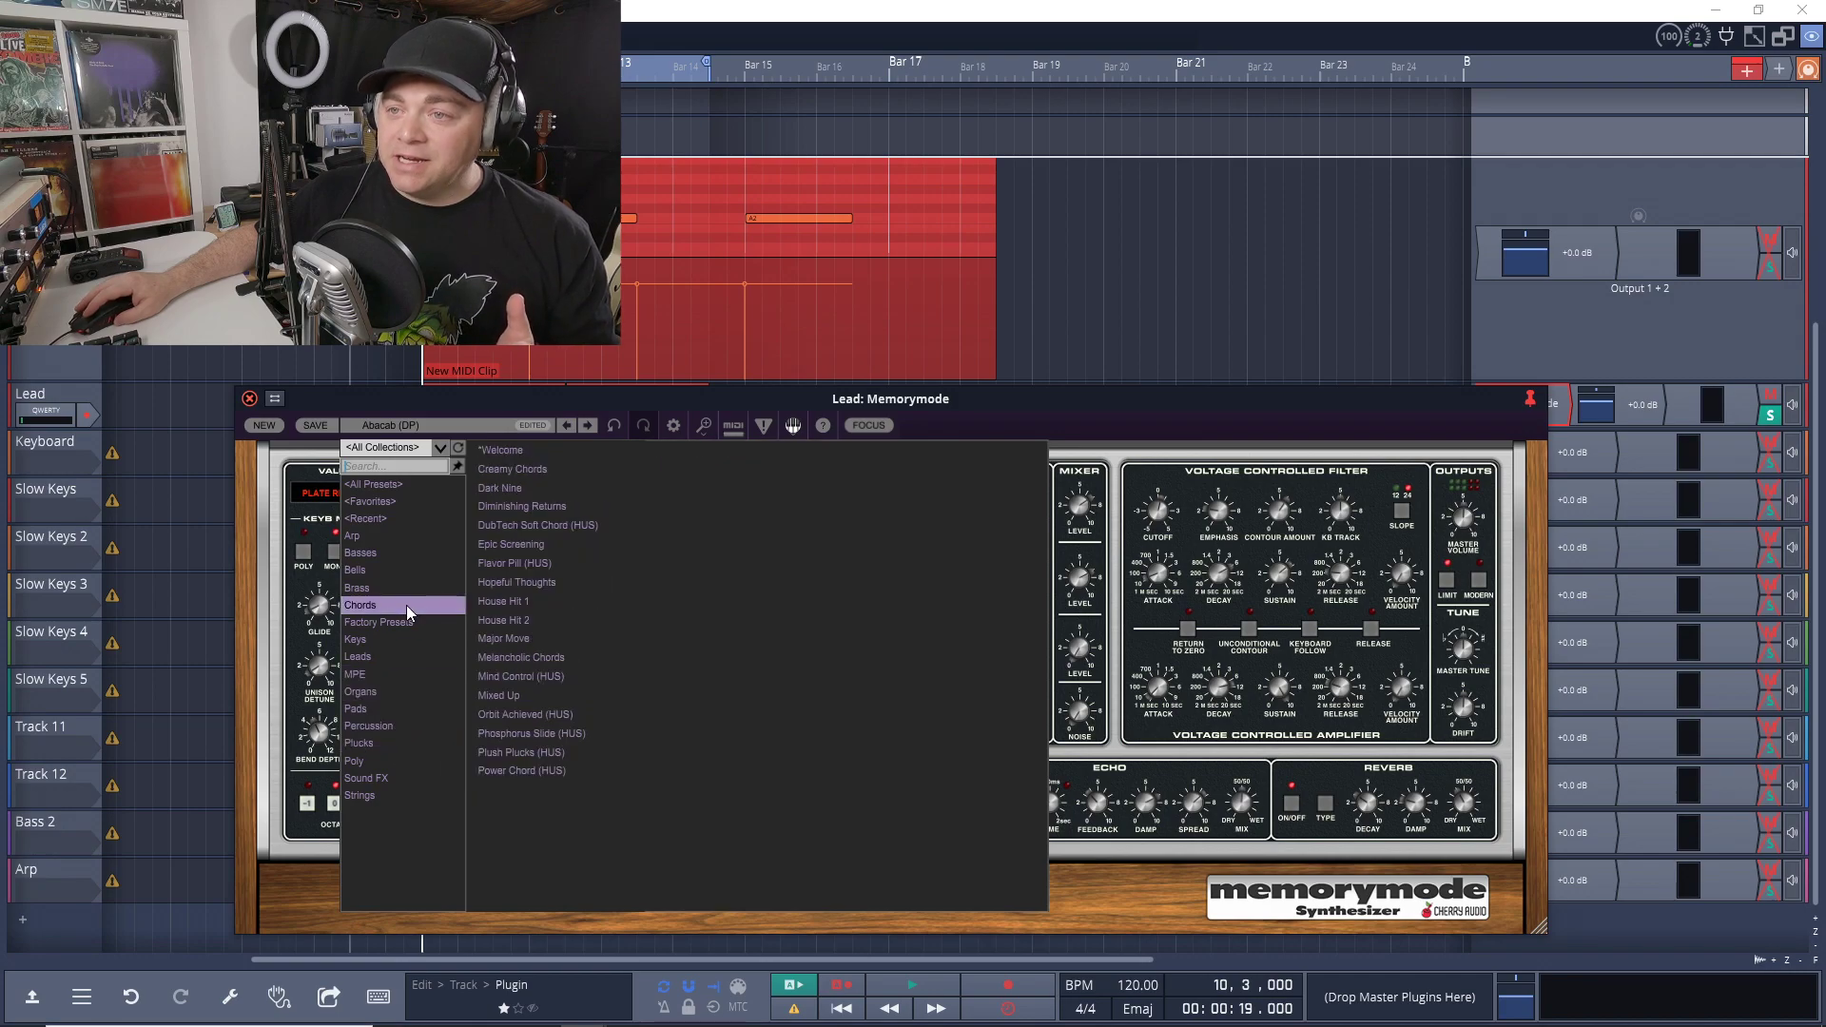
click(363, 692)
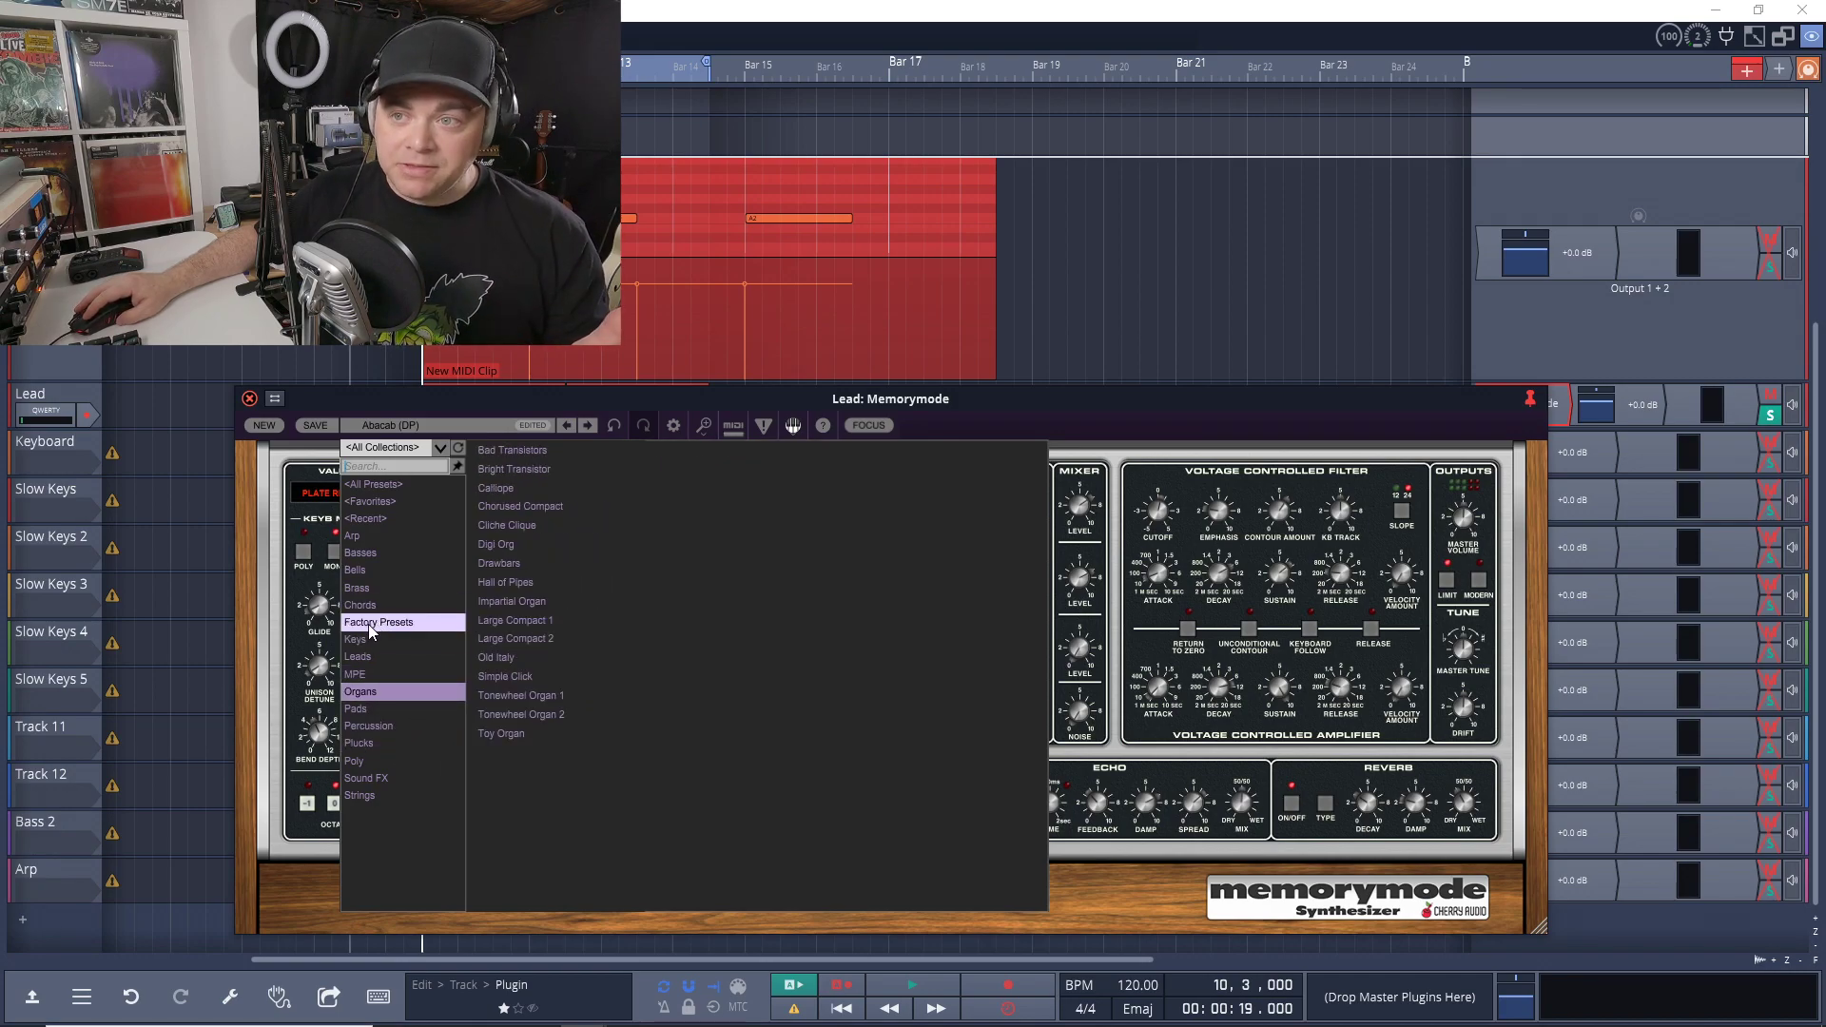
click(368, 624)
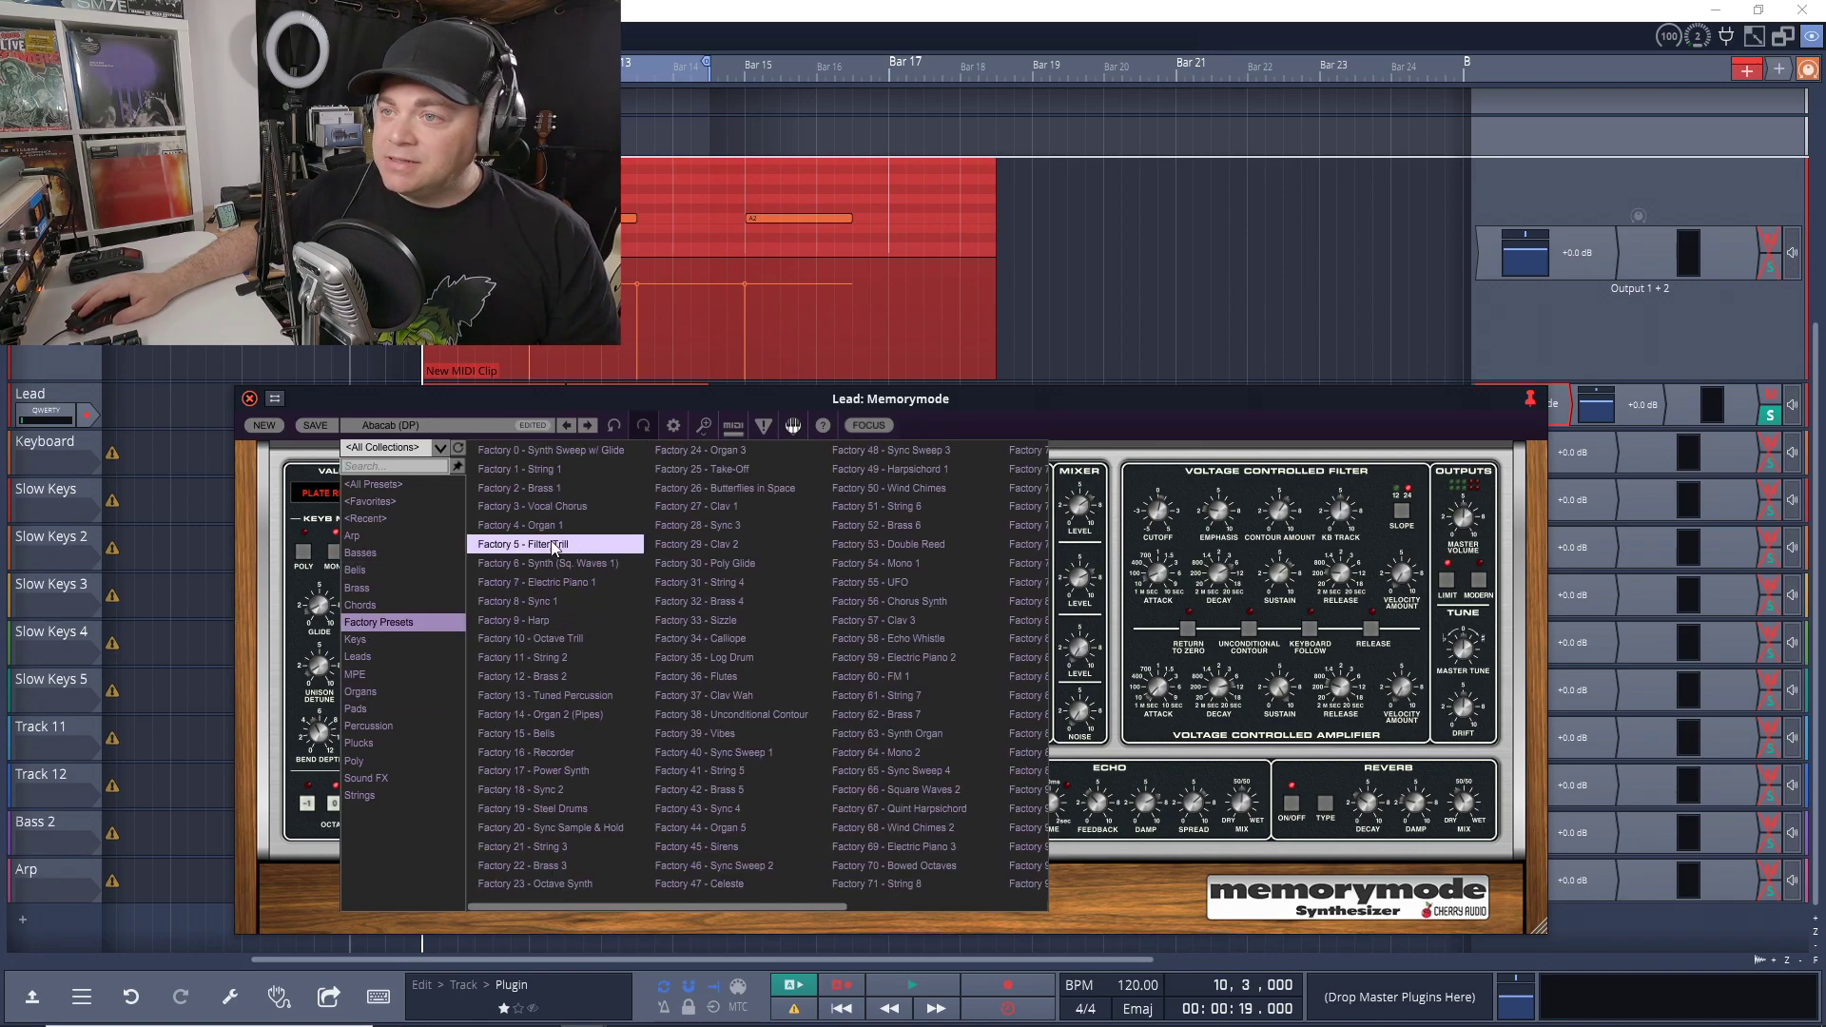
click(573, 454)
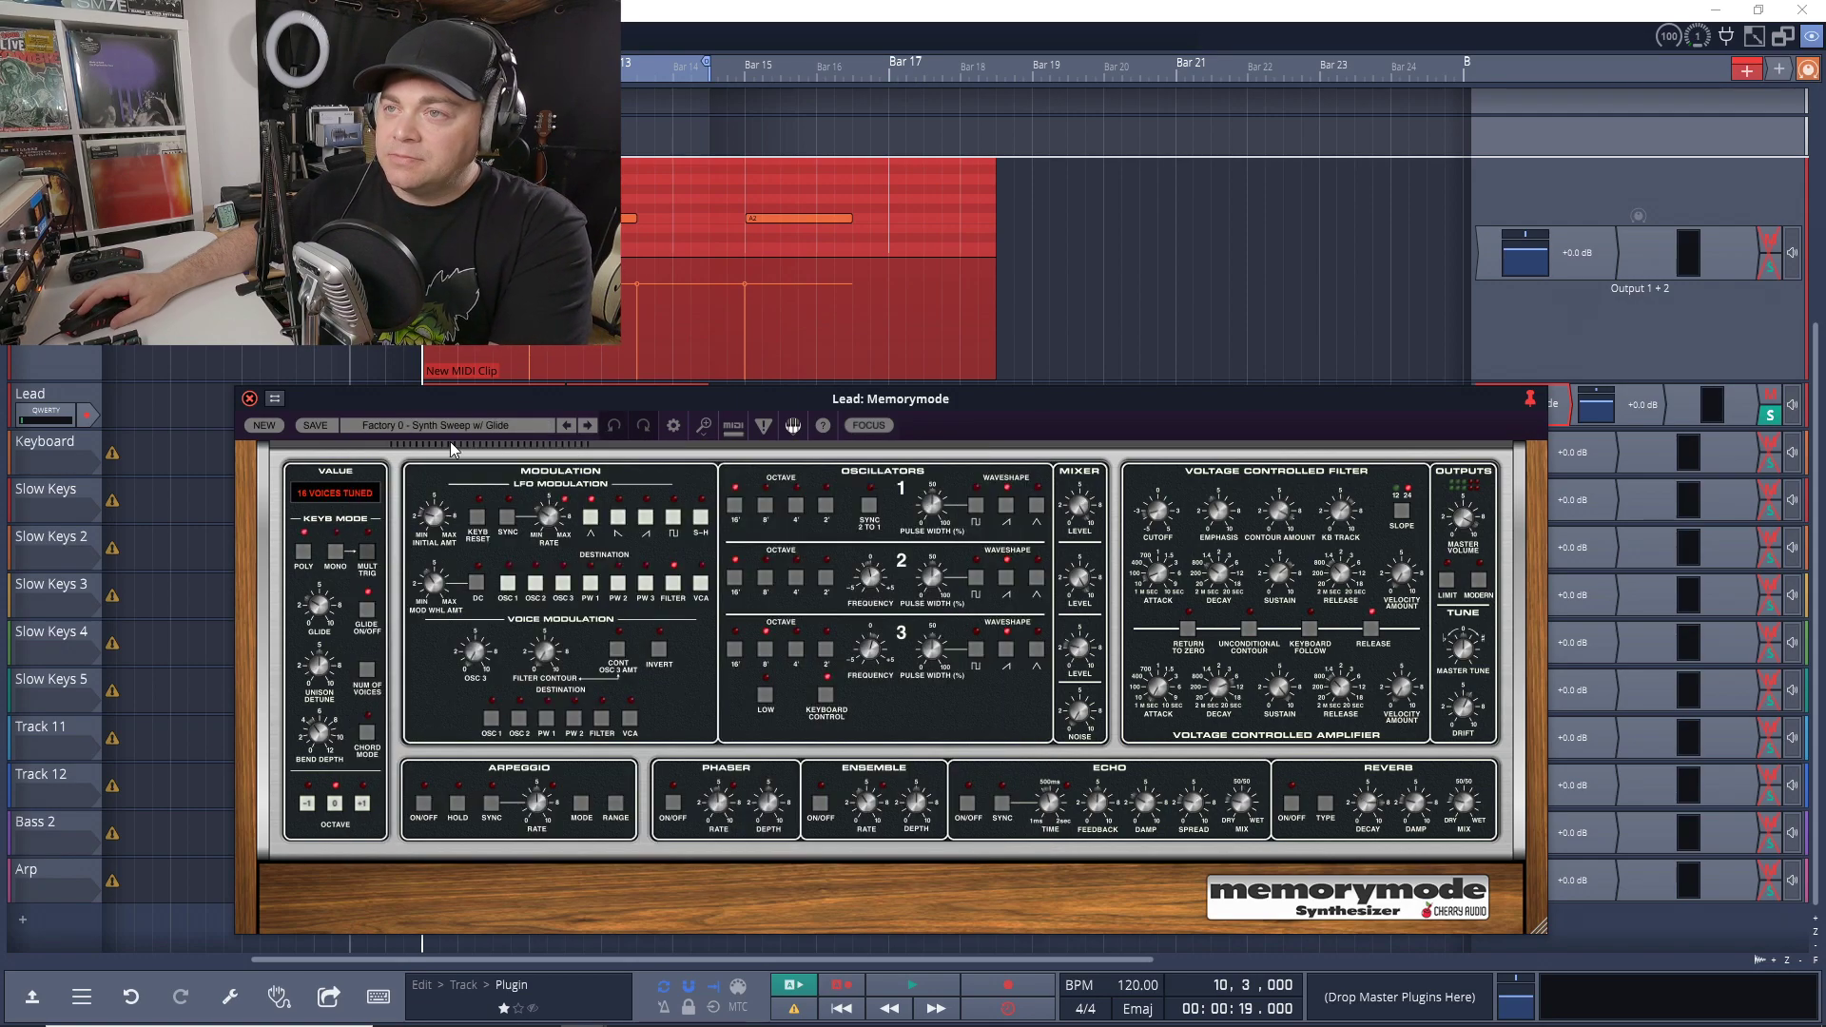
key(space)
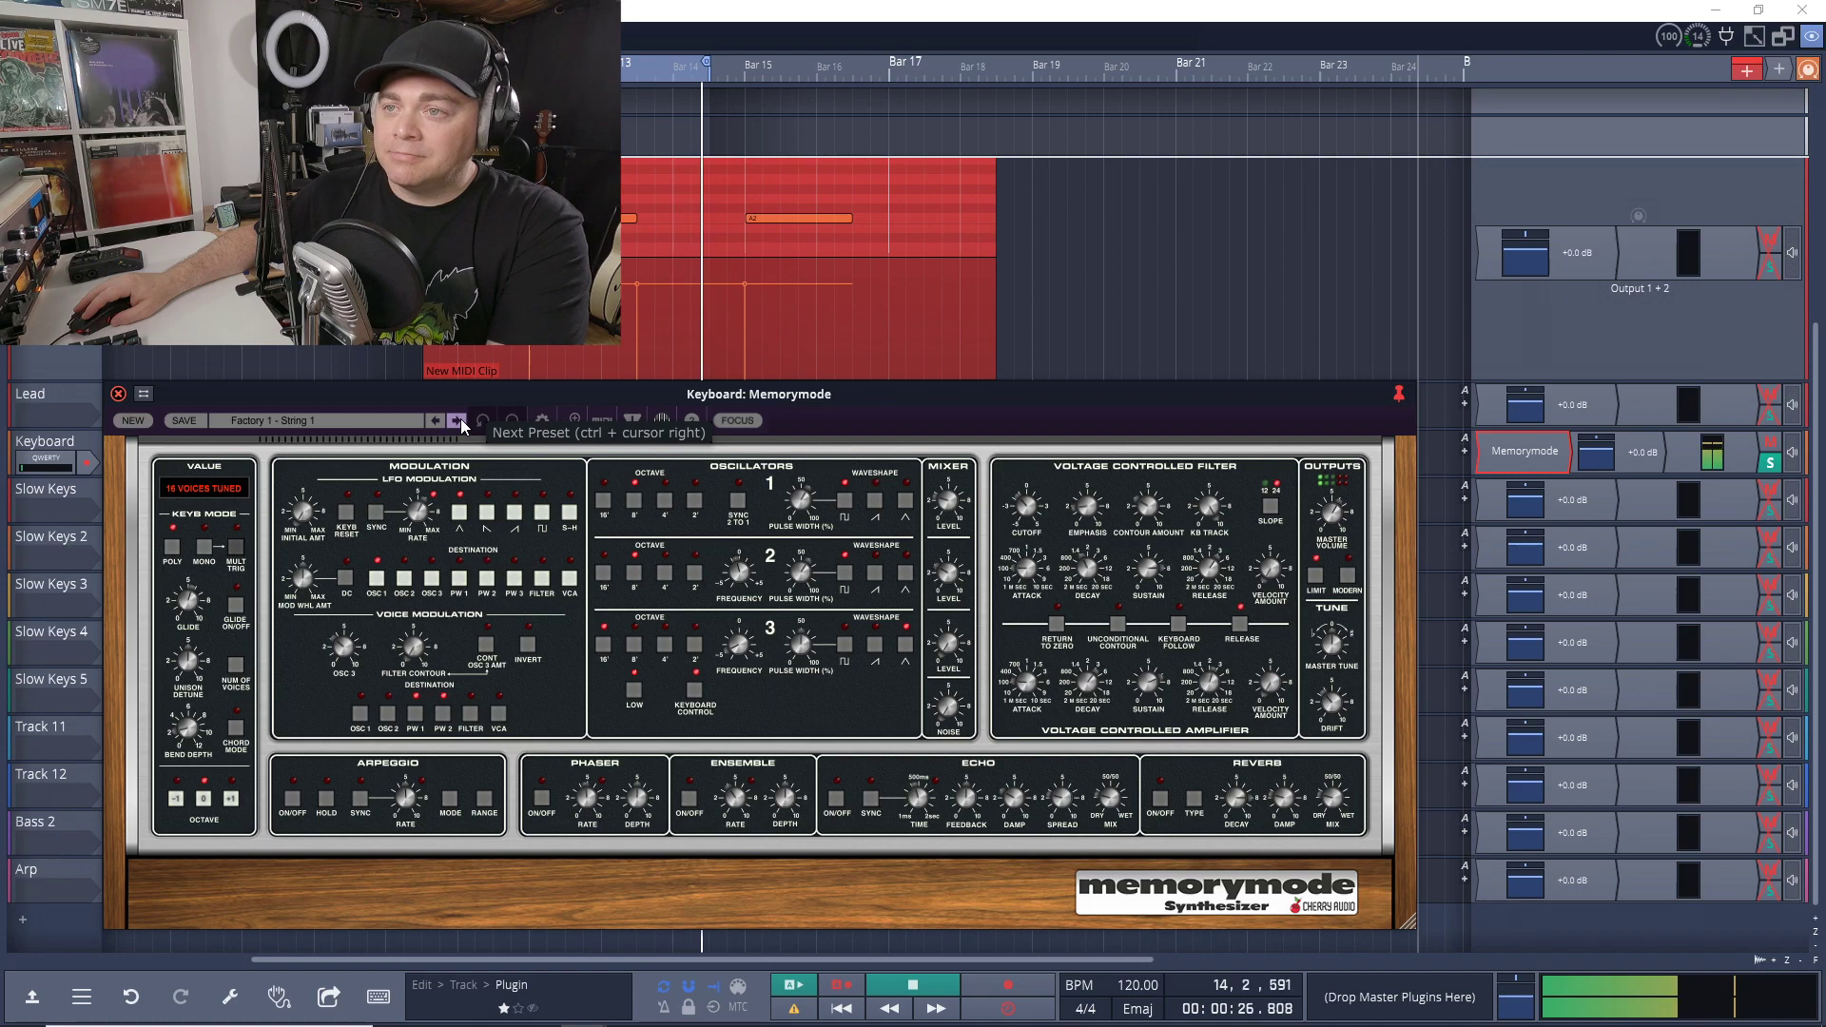
Step through factory presets from Factory 2 - Brass 1 up to Factory 8 - Sync 1.
click(462, 424)
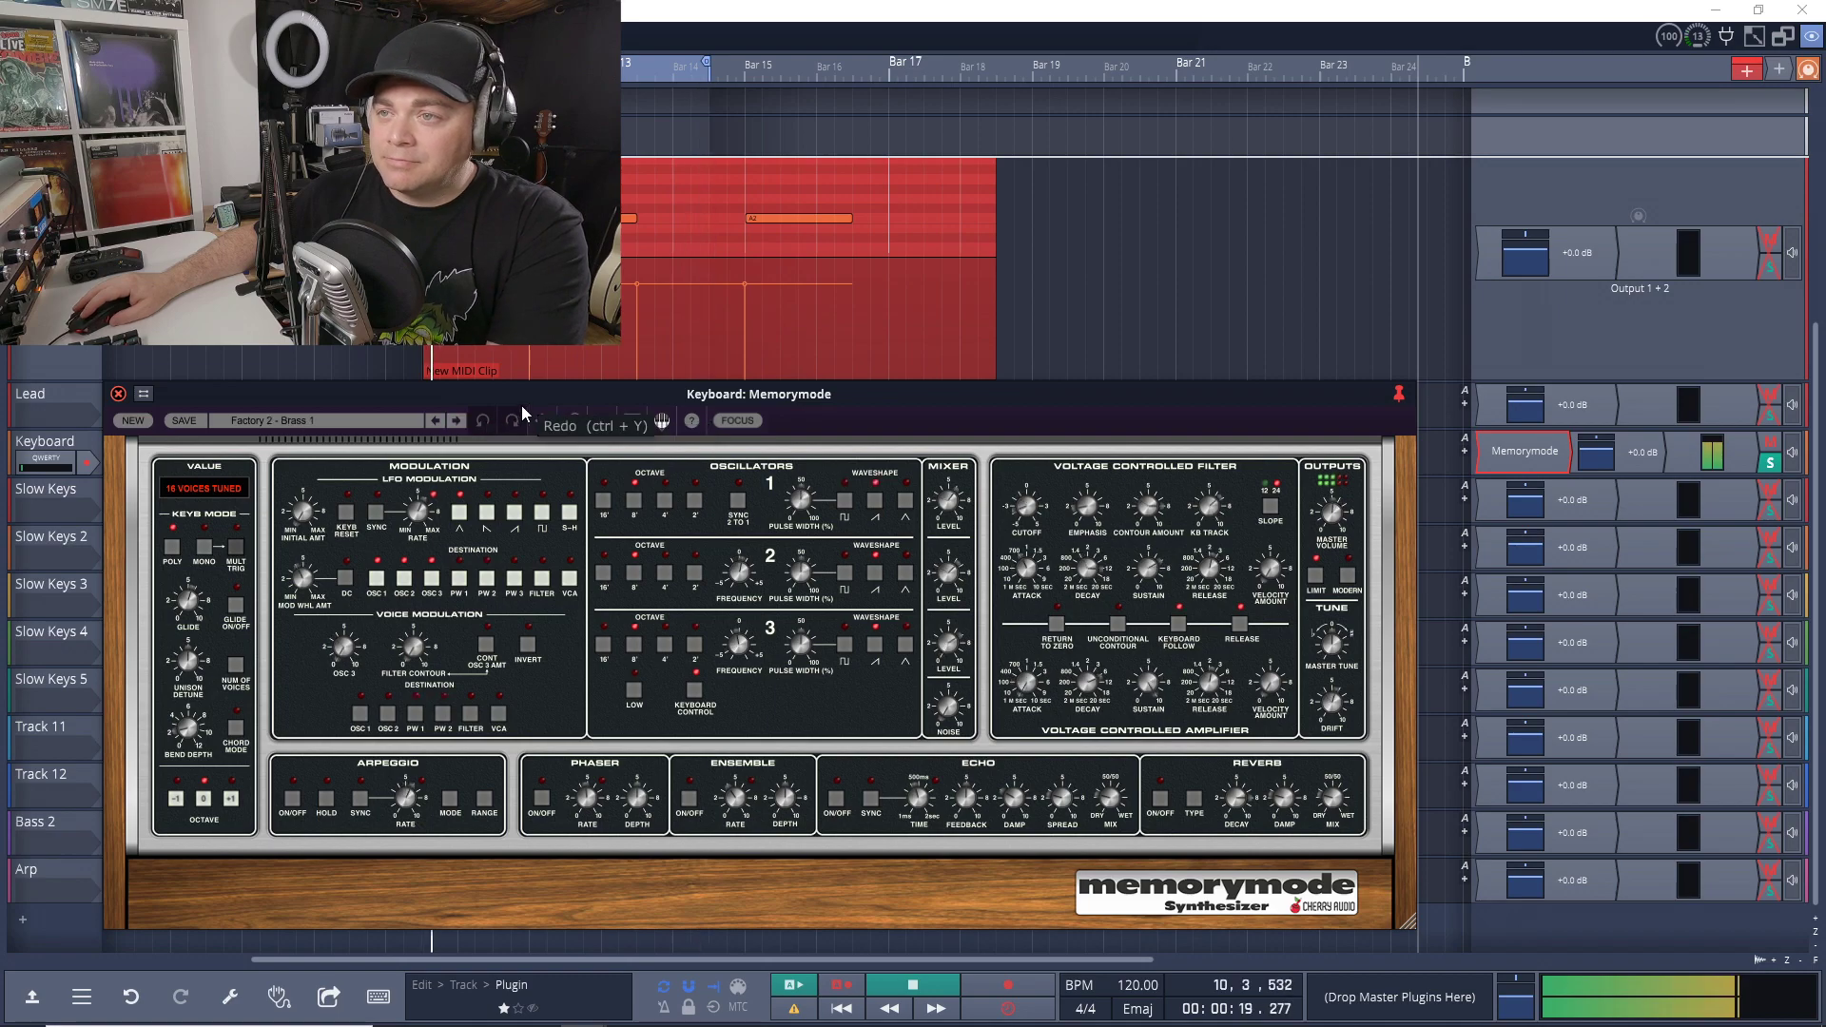
click(462, 424)
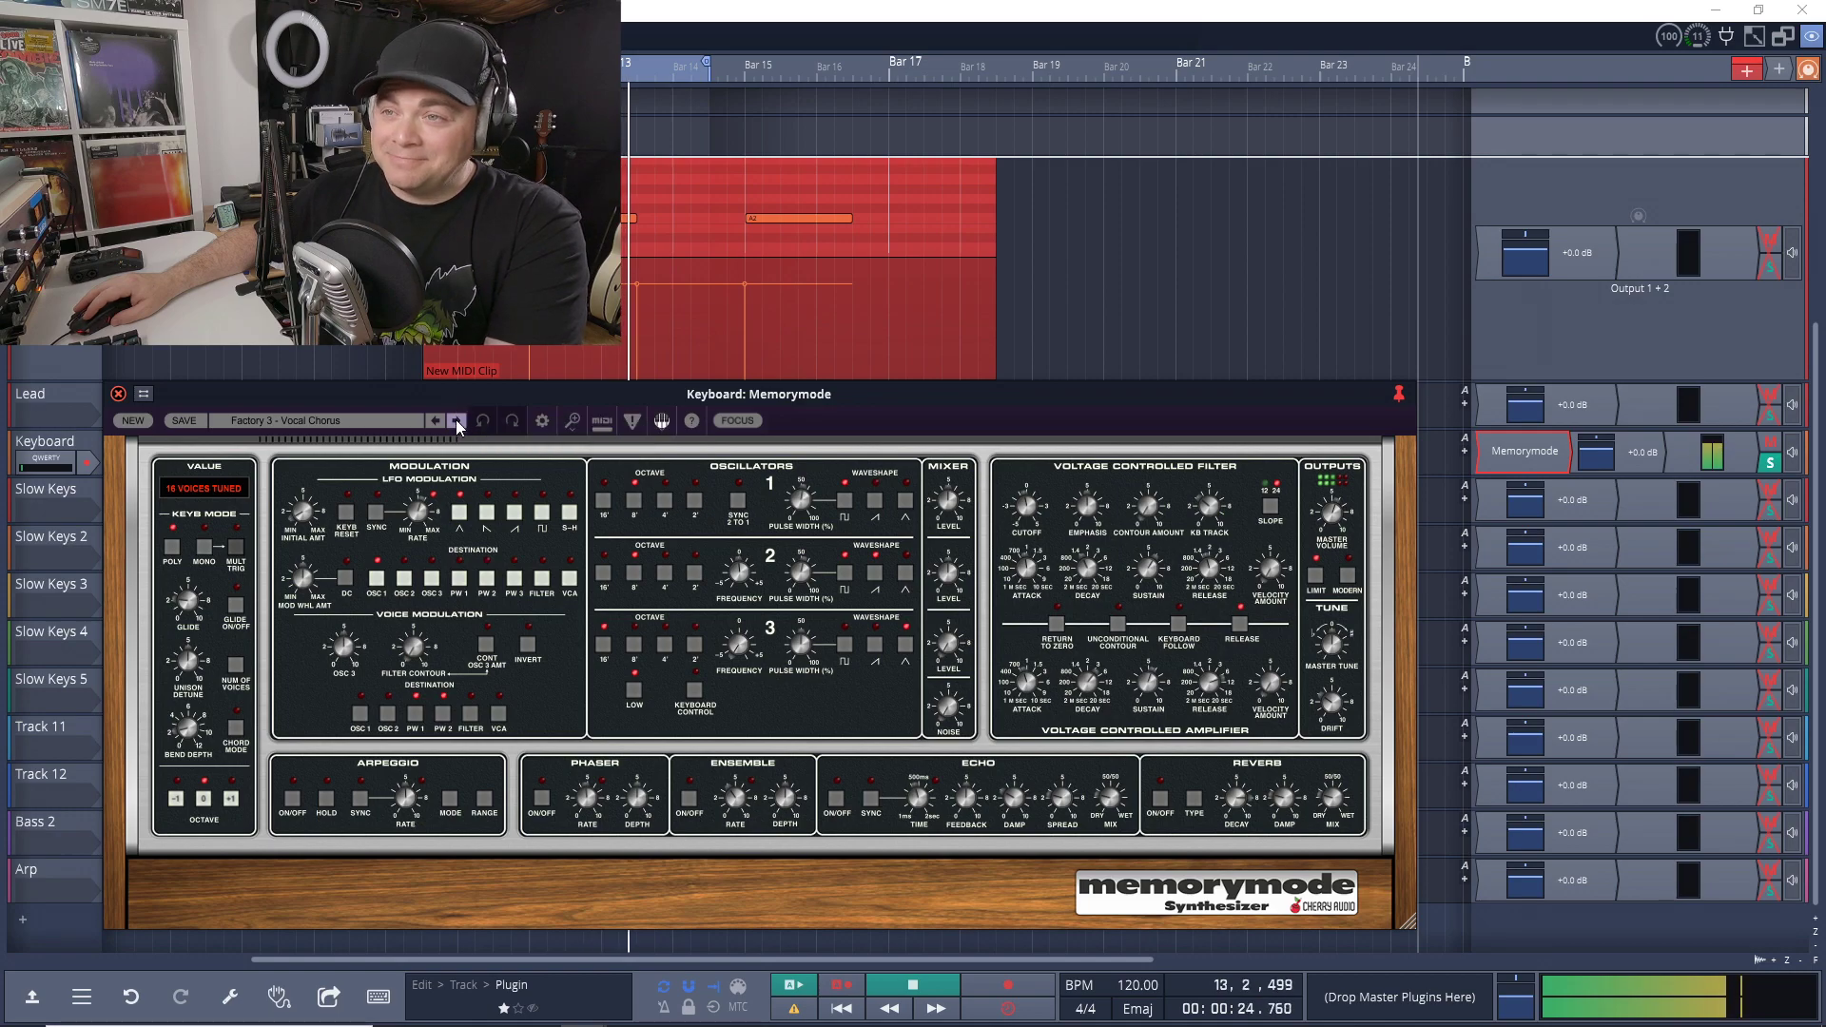
click(457, 426)
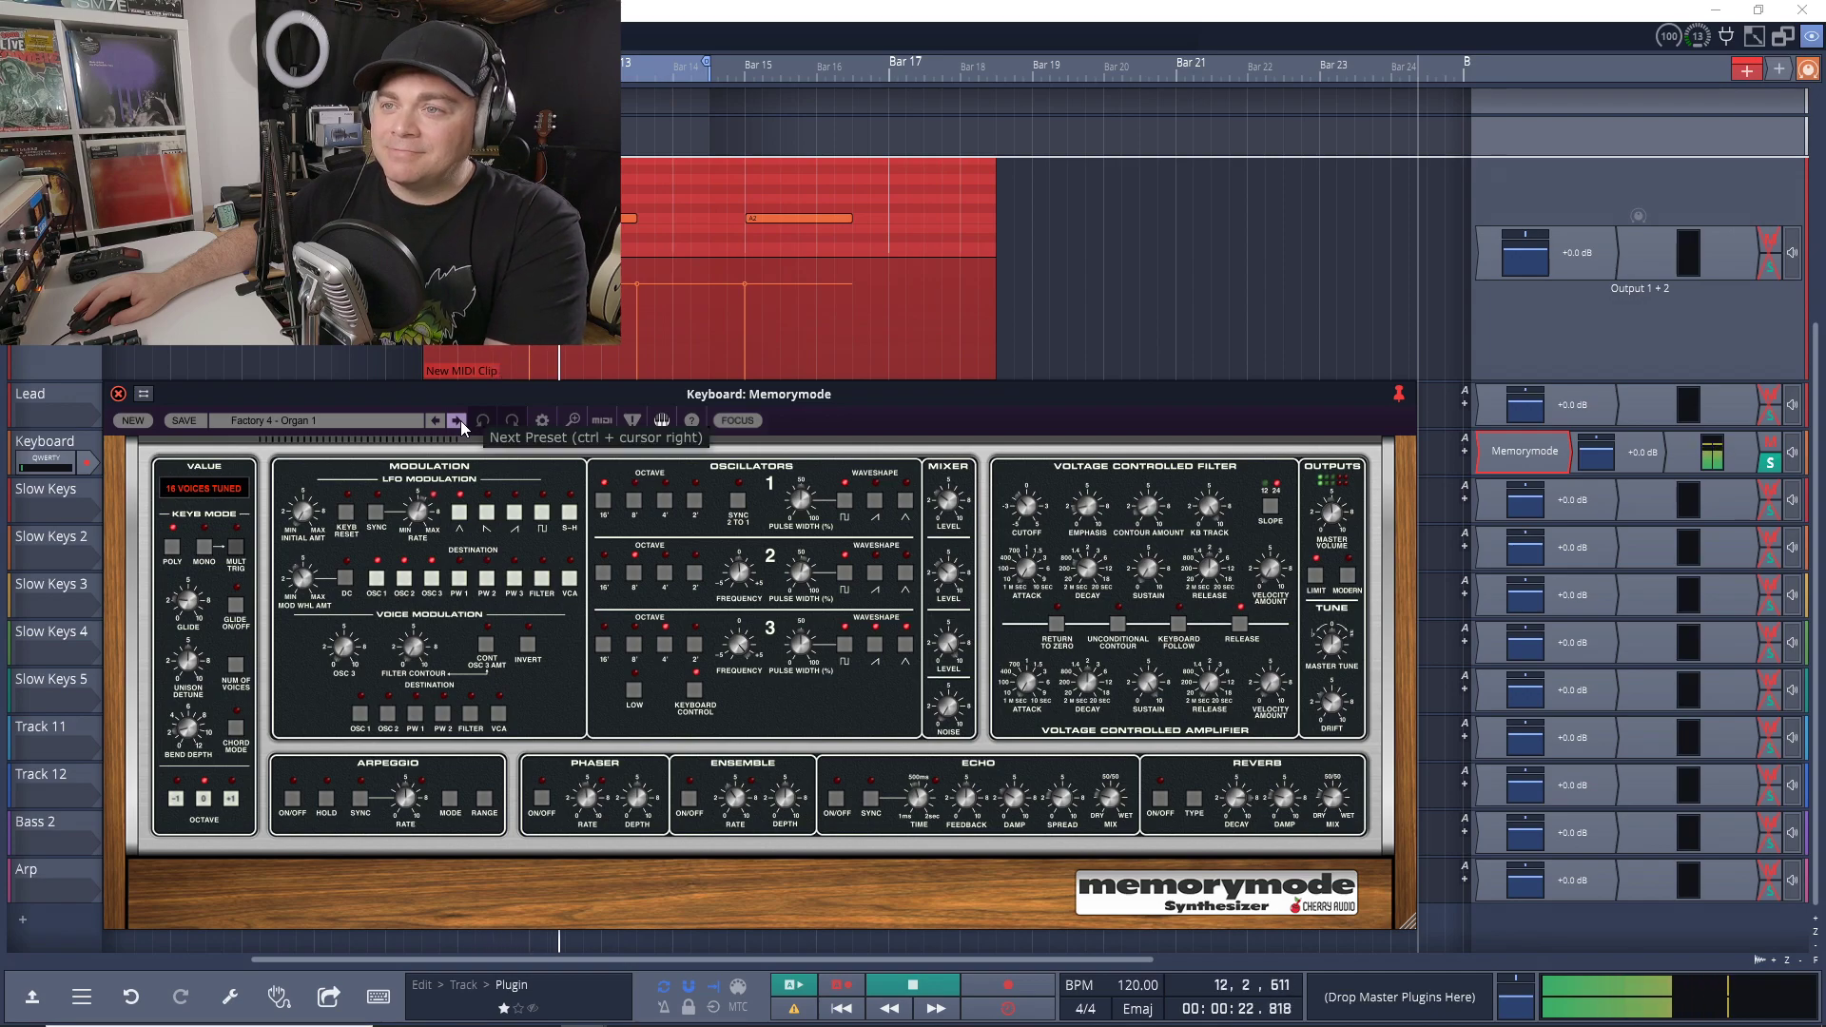
double_click(461, 425)
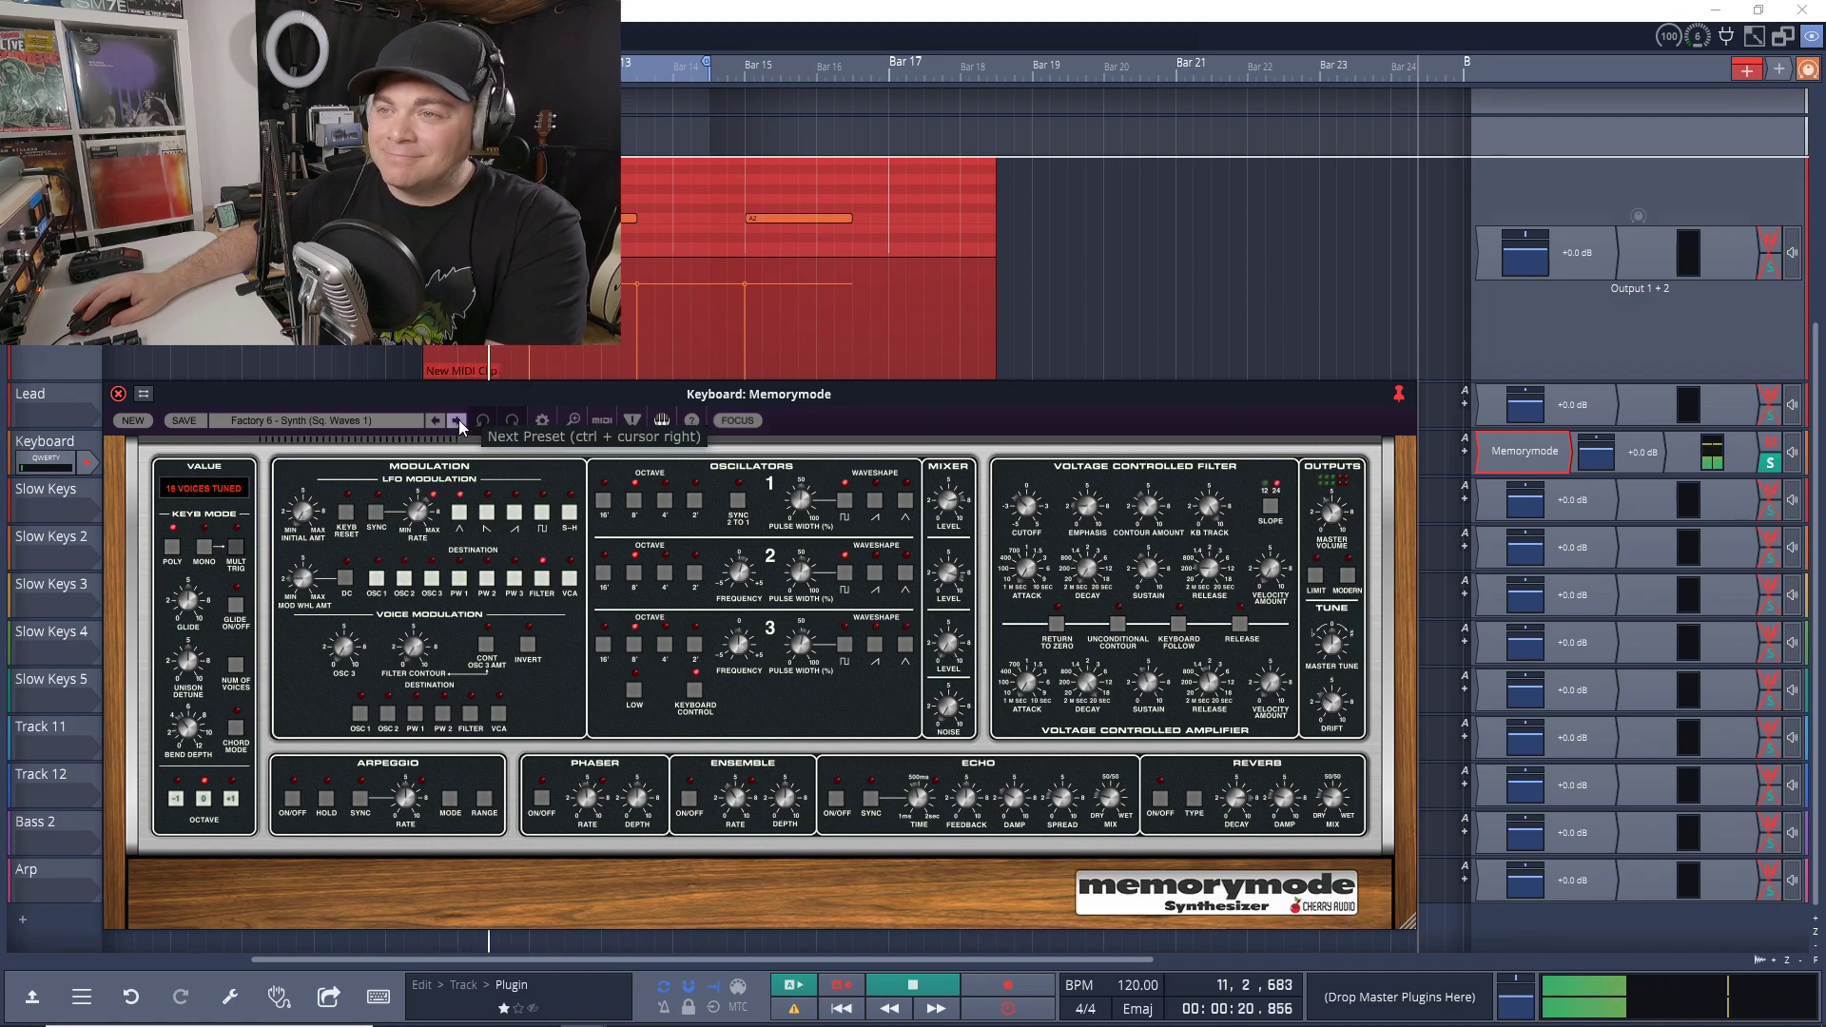
click(461, 425)
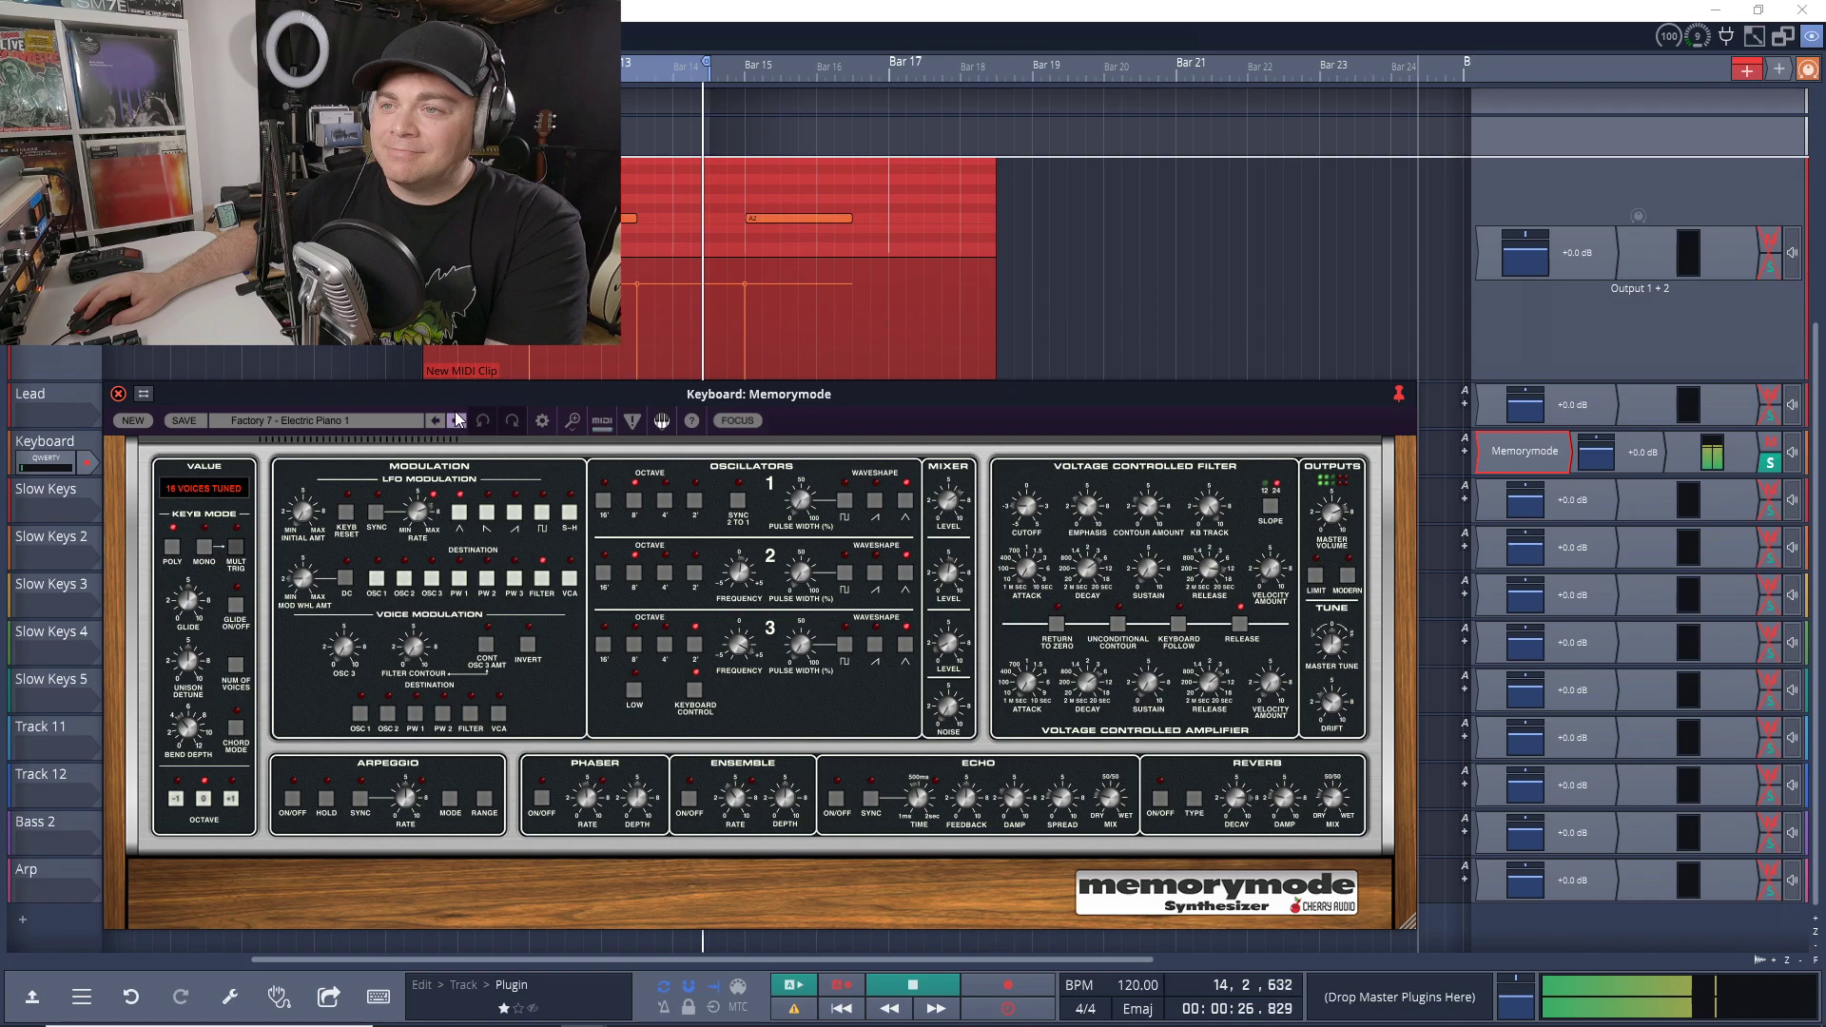
click(462, 426)
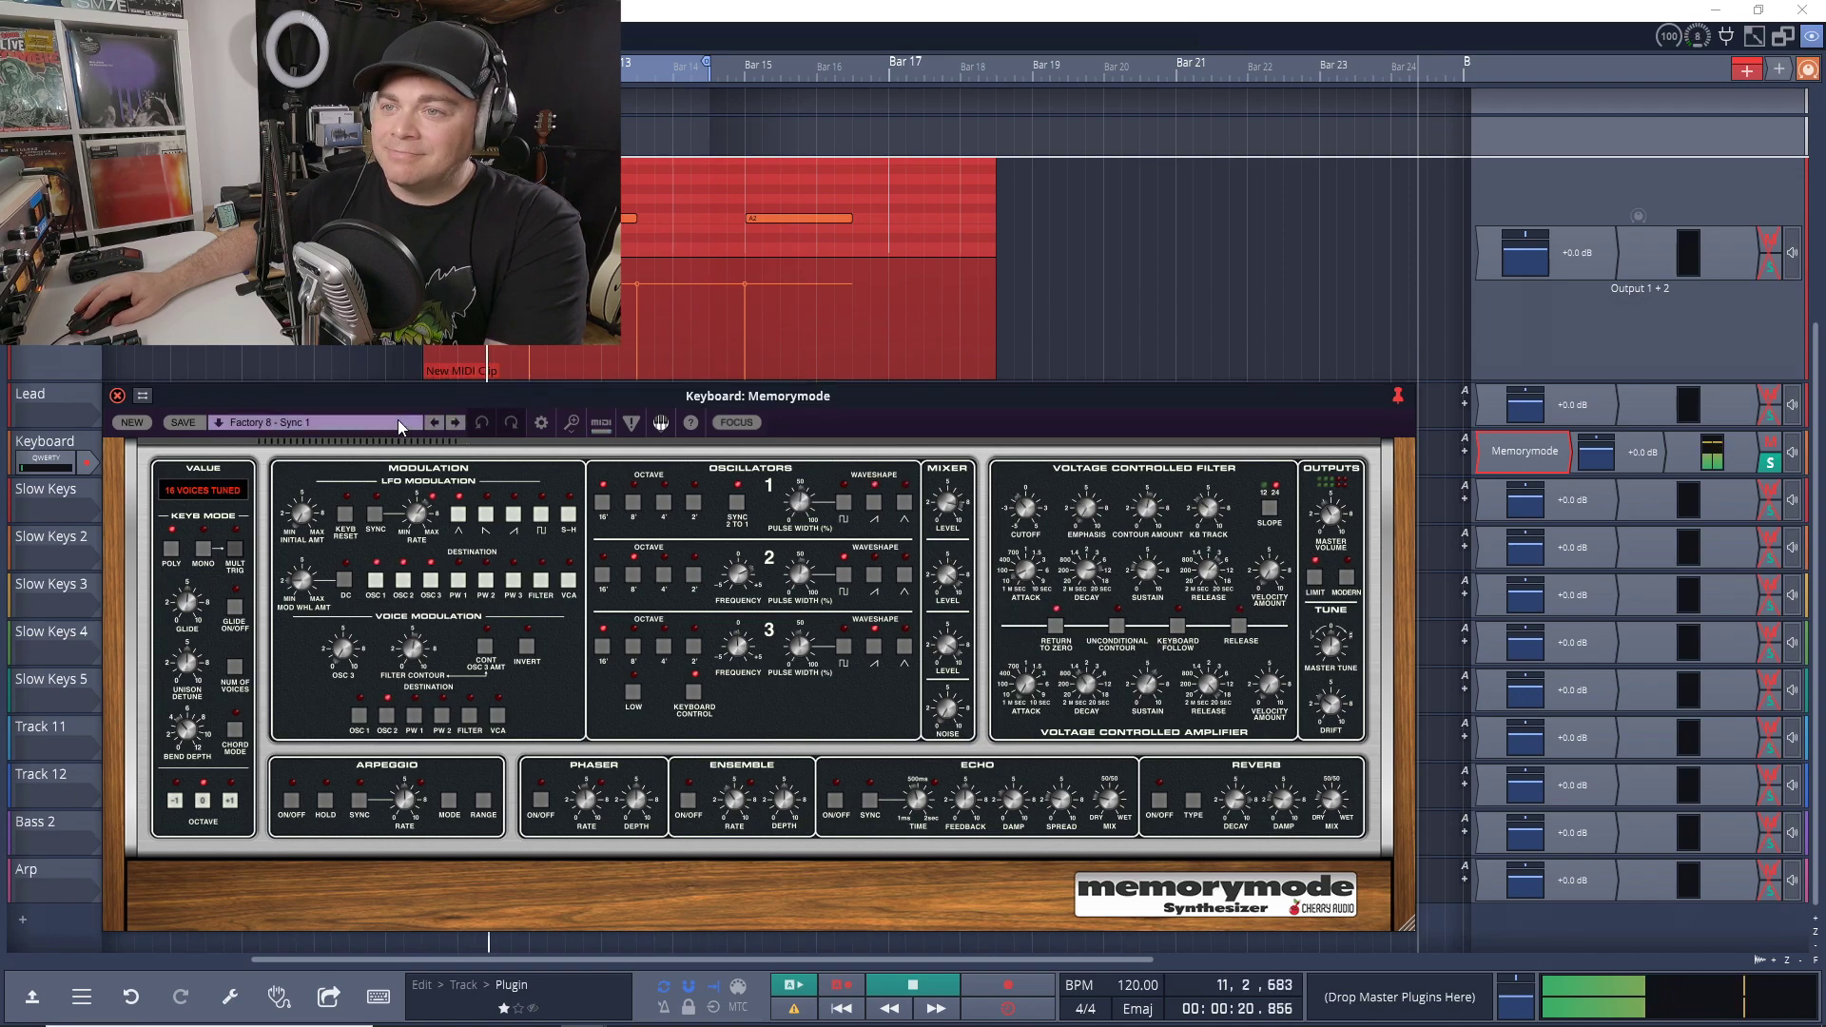
Load Factory 52 - Brass 6, Factory 56 - Chorus Synth, then Factory 62 - Brass 7.
click(356, 422)
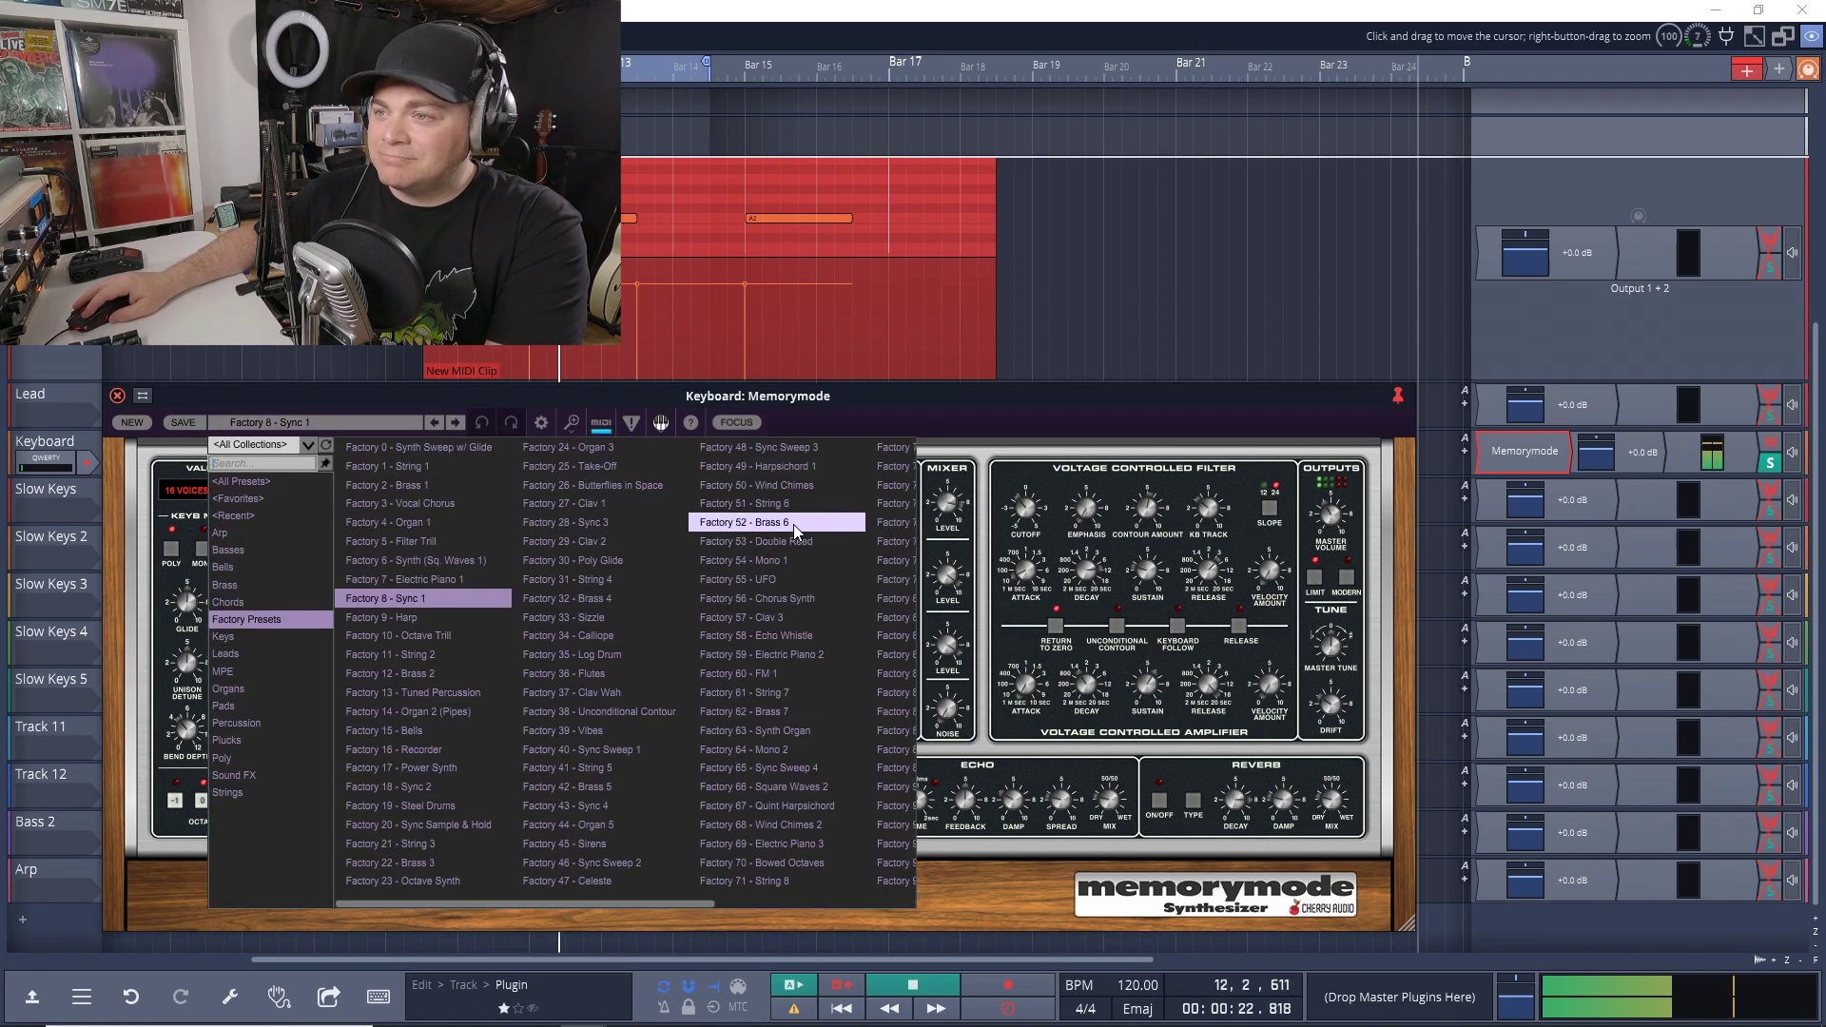
click(759, 541)
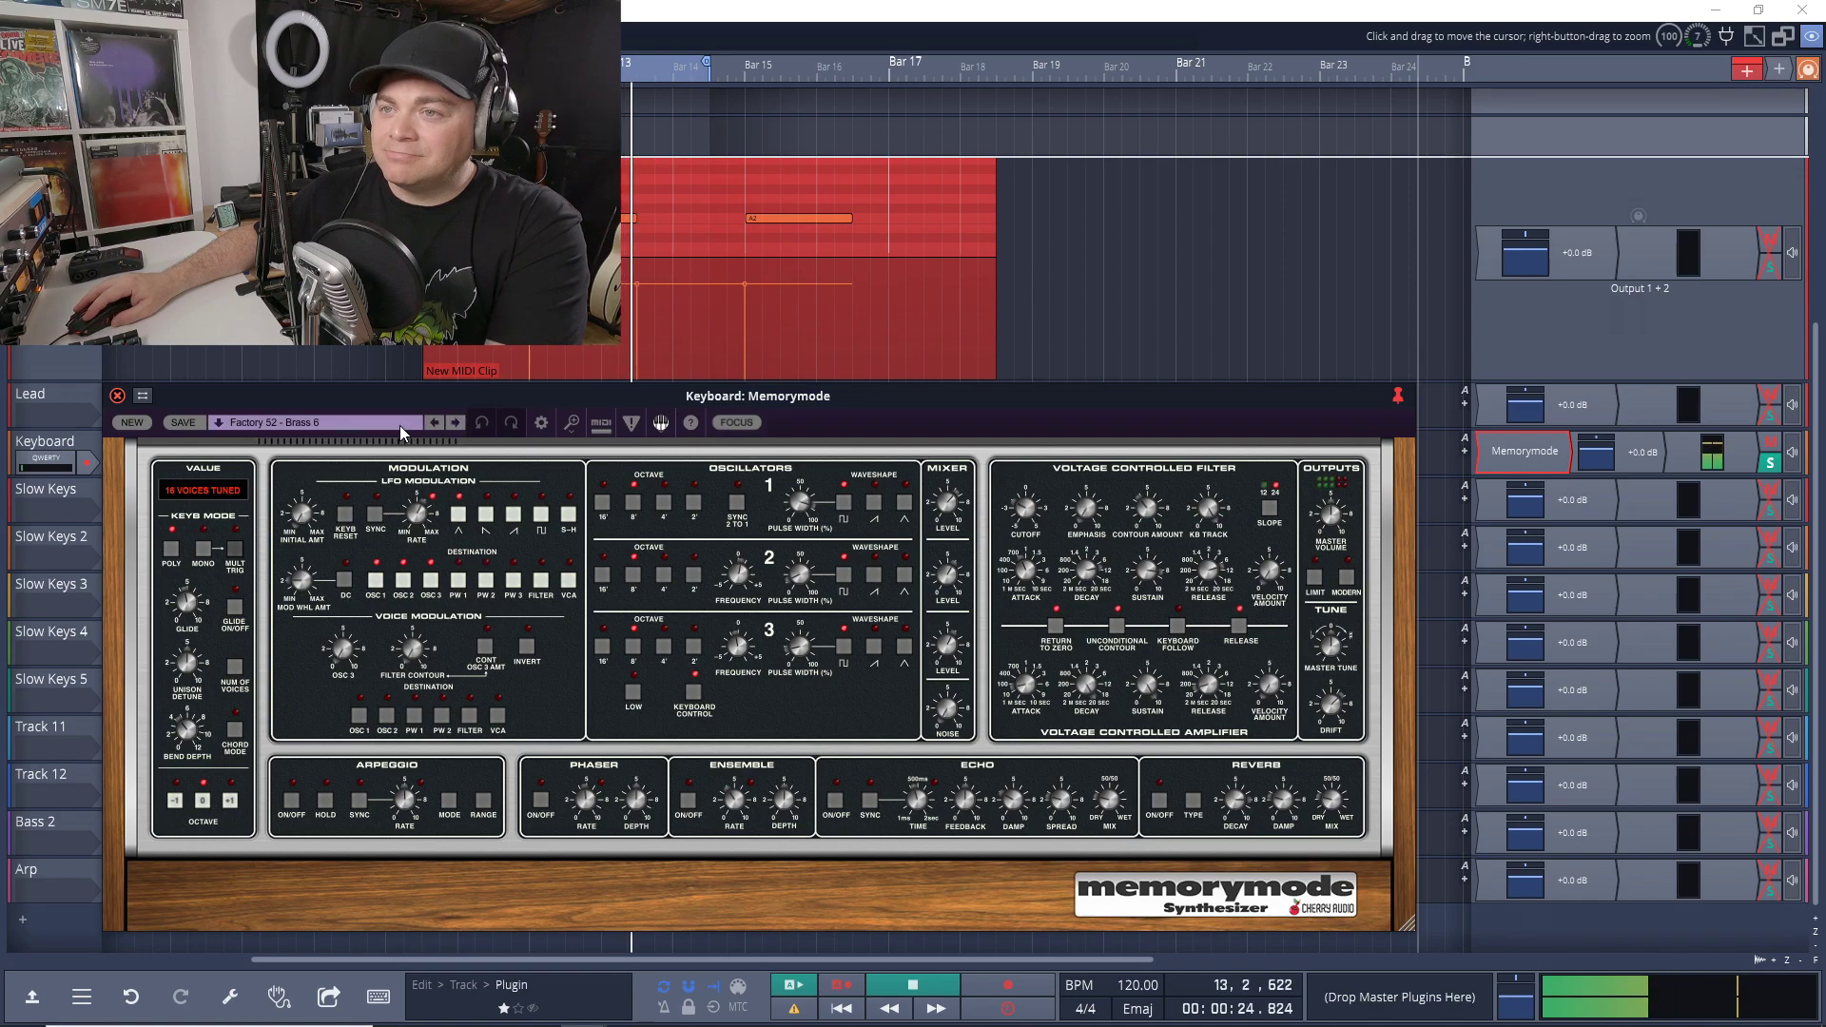
click(357, 424)
click(779, 597)
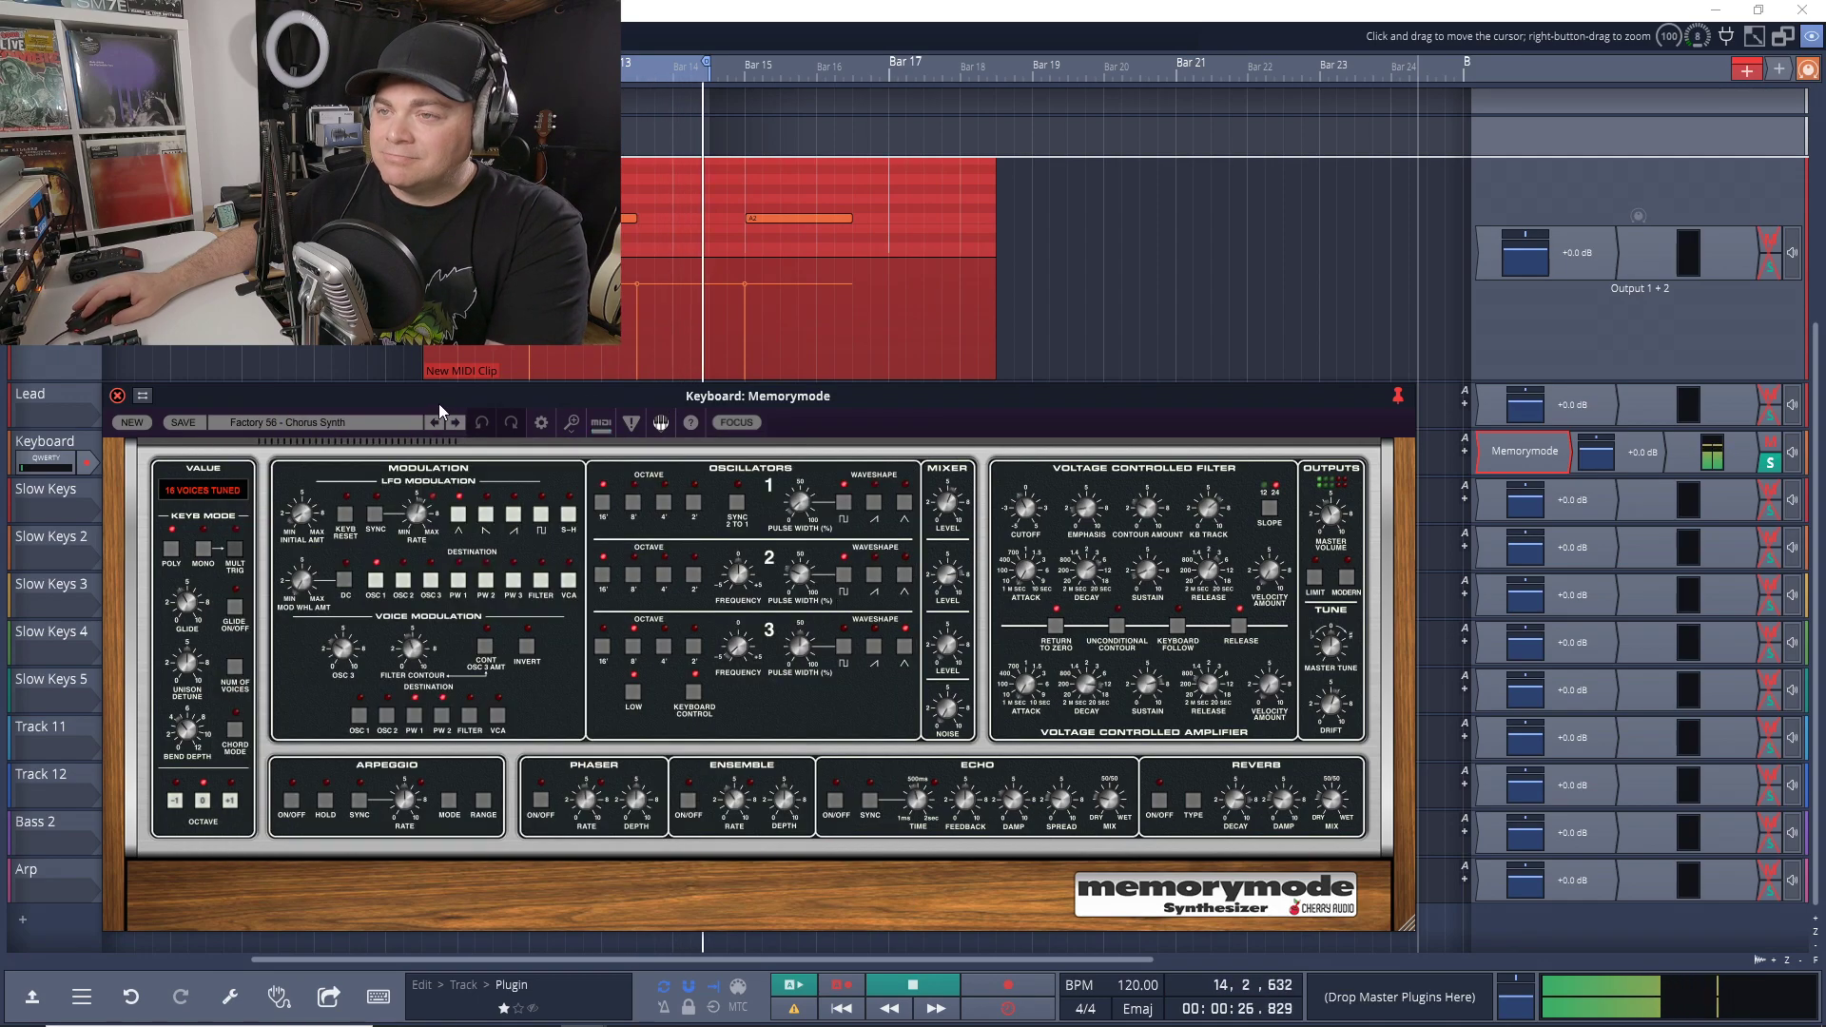
click(361, 423)
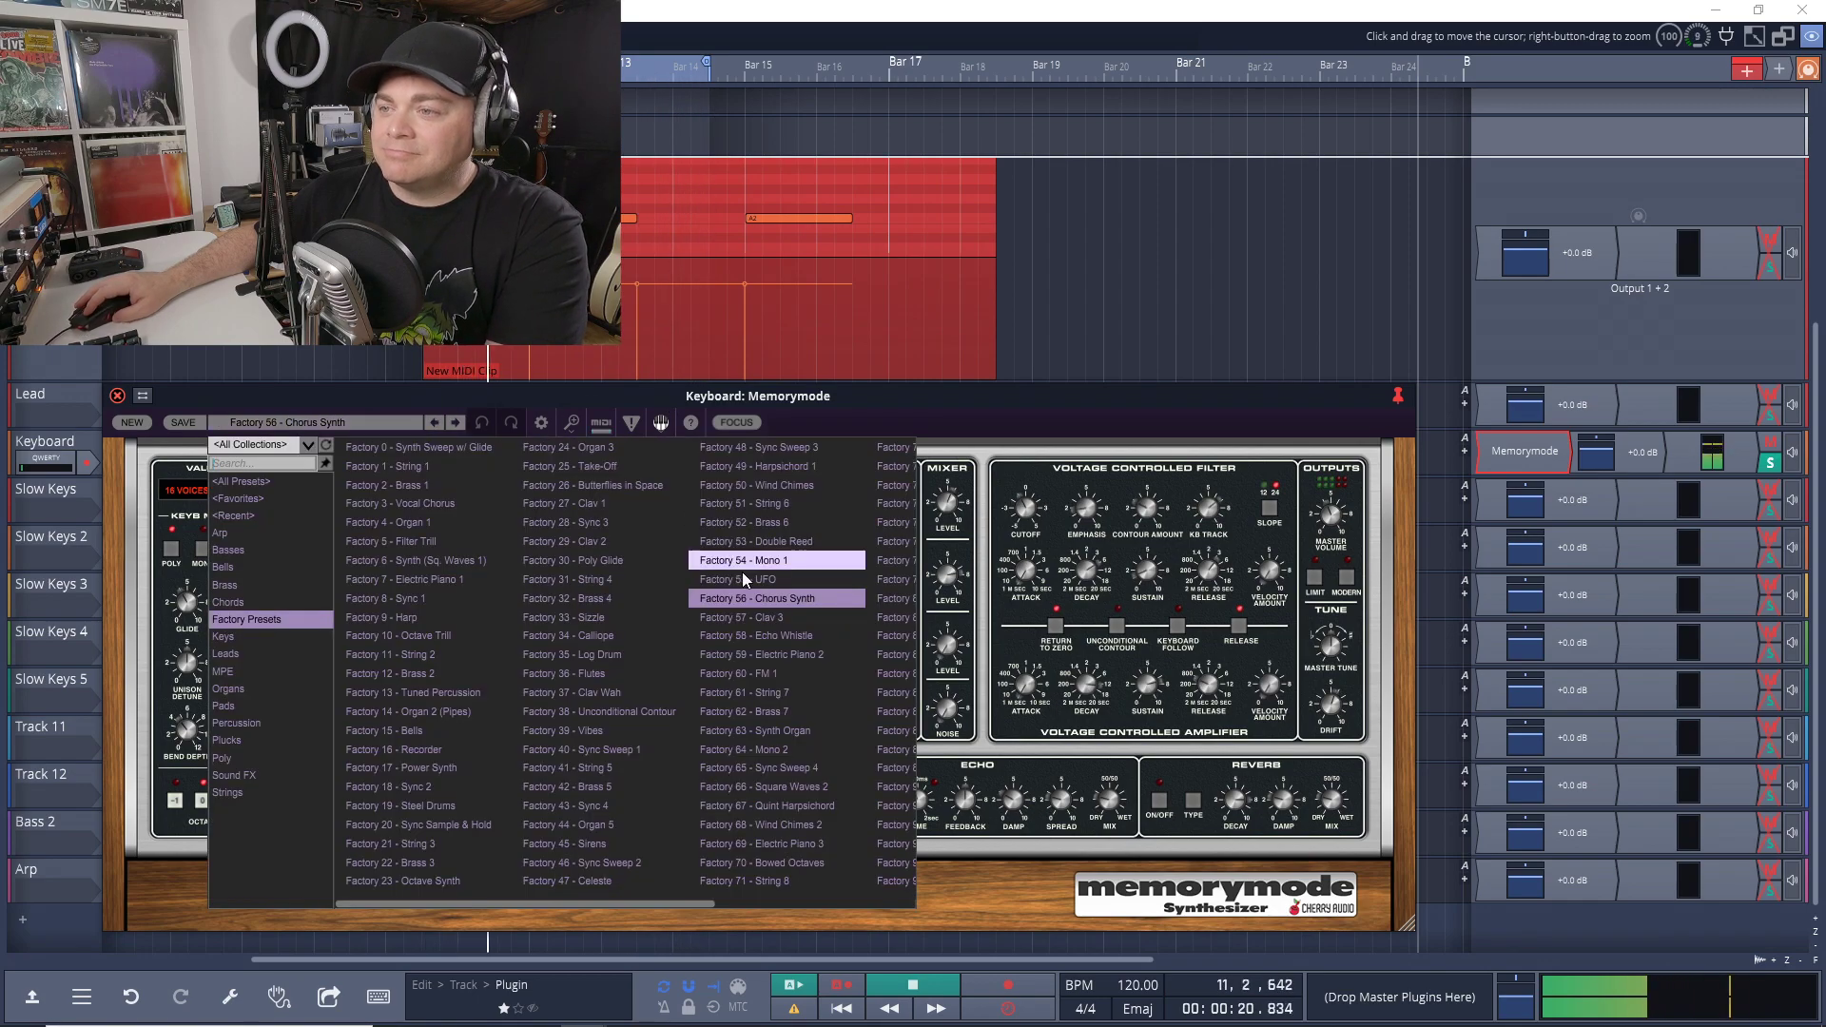
click(778, 711)
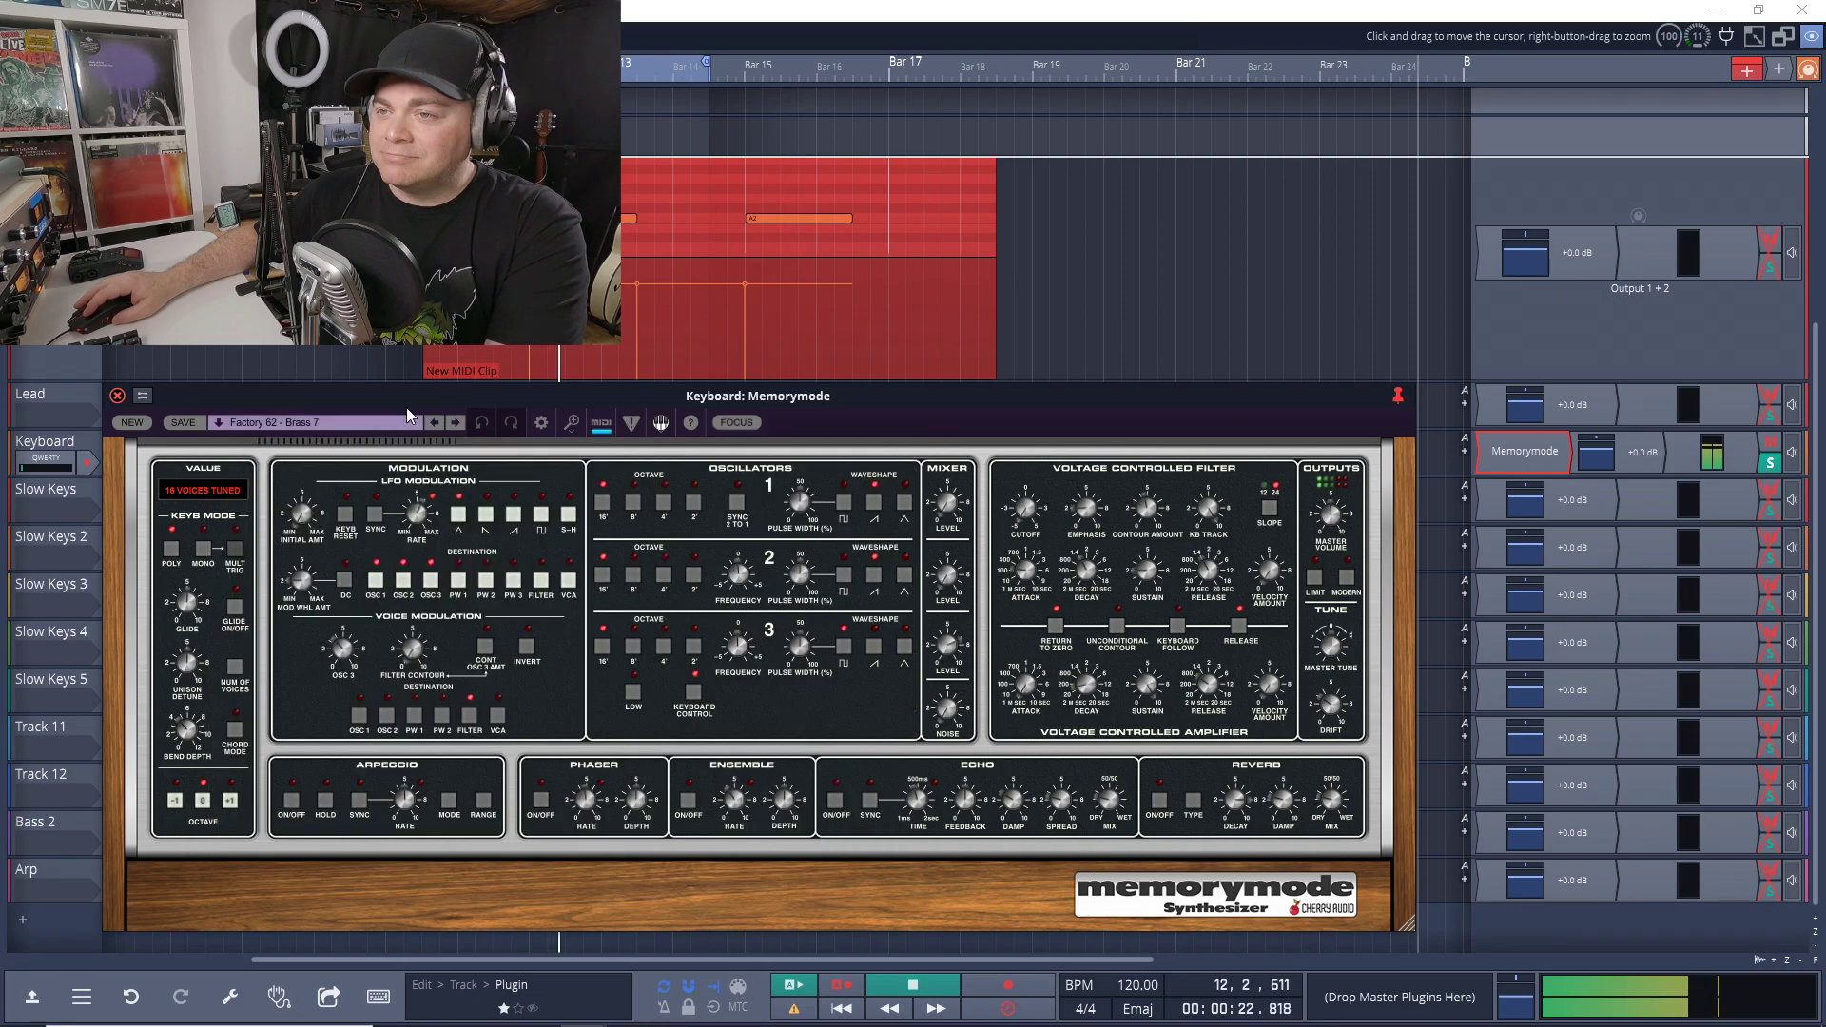
Load Factory 67 - Quint Harpsichord, then bring up the Slow Keys synth's preset list.
click(378, 422)
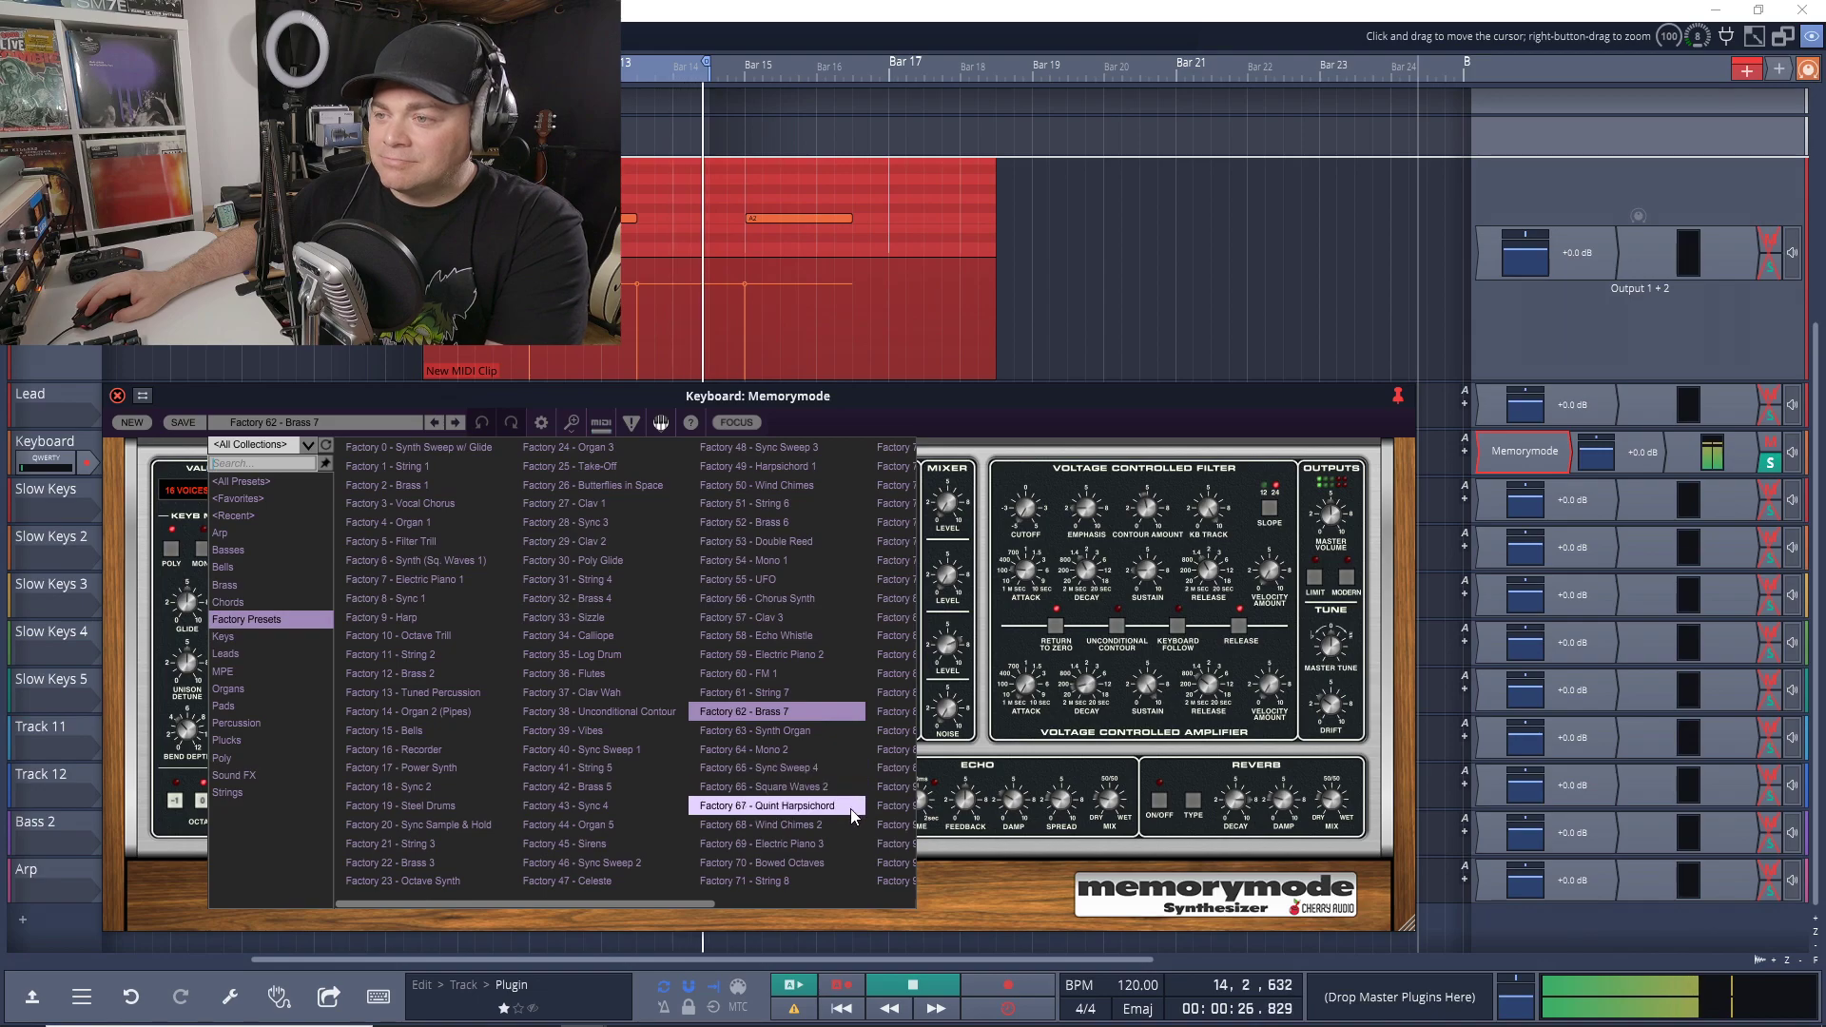
click(800, 806)
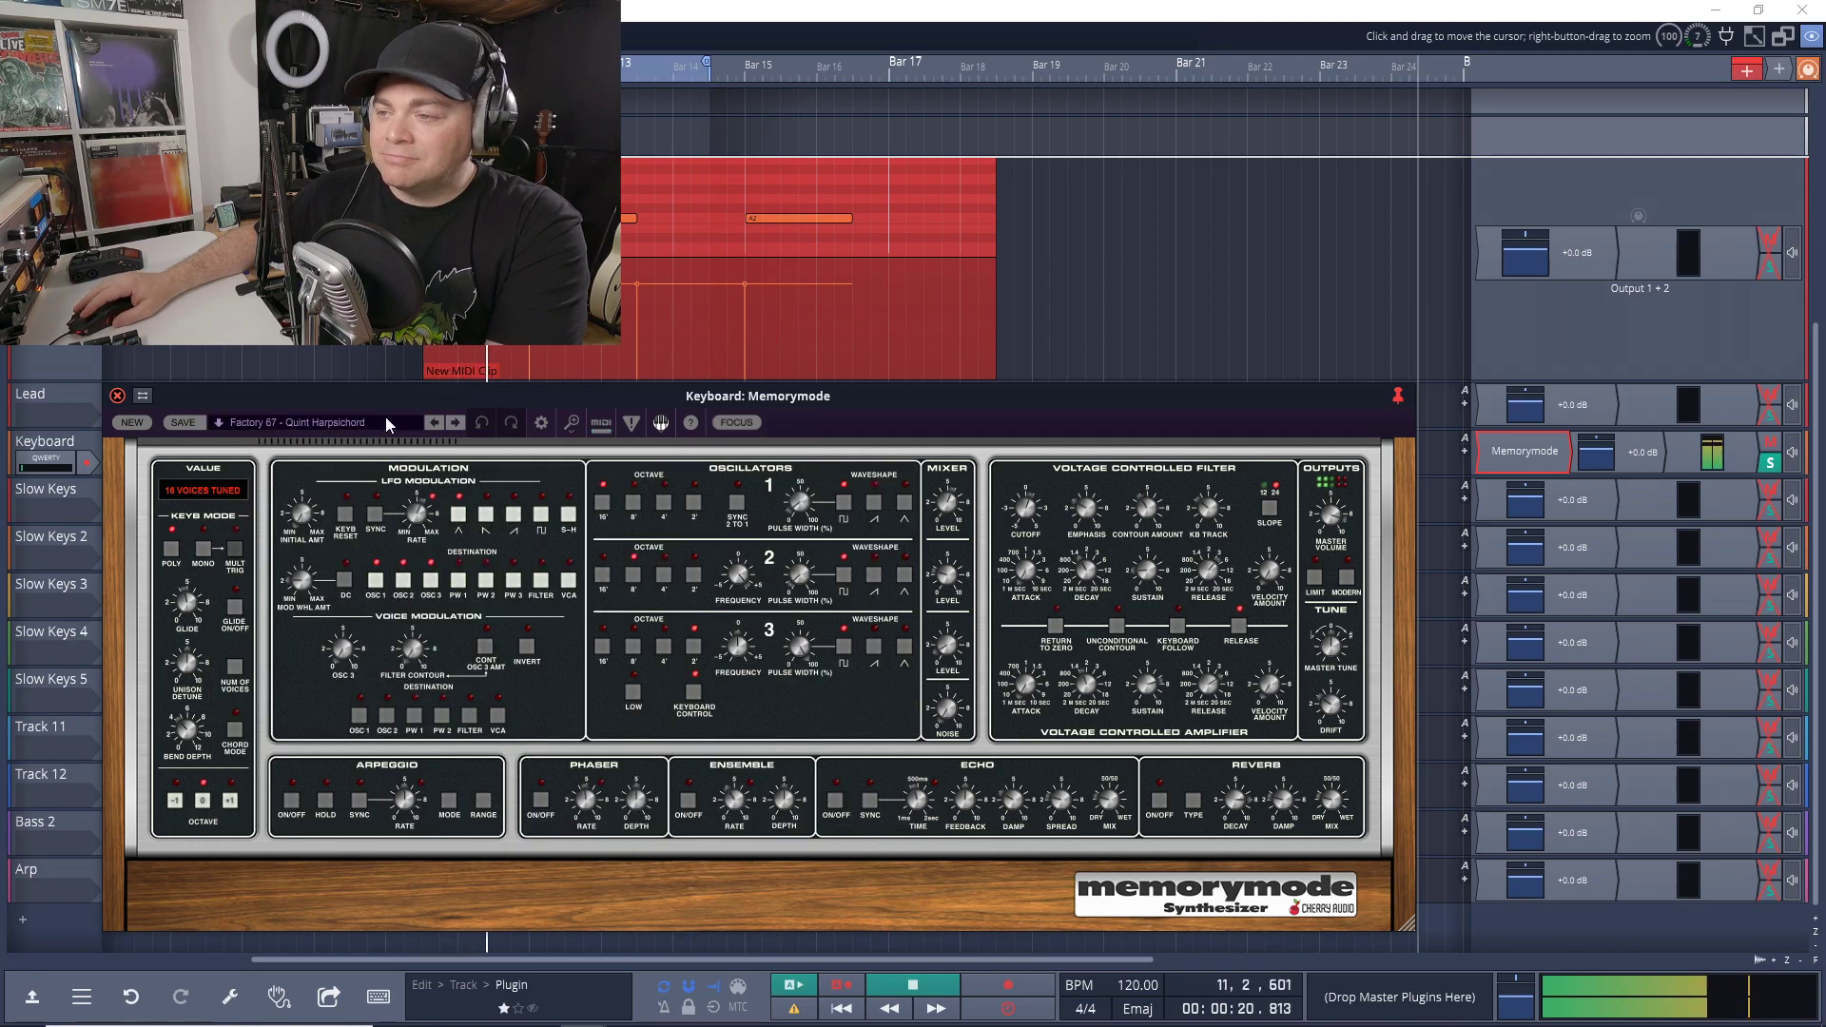
click(378, 423)
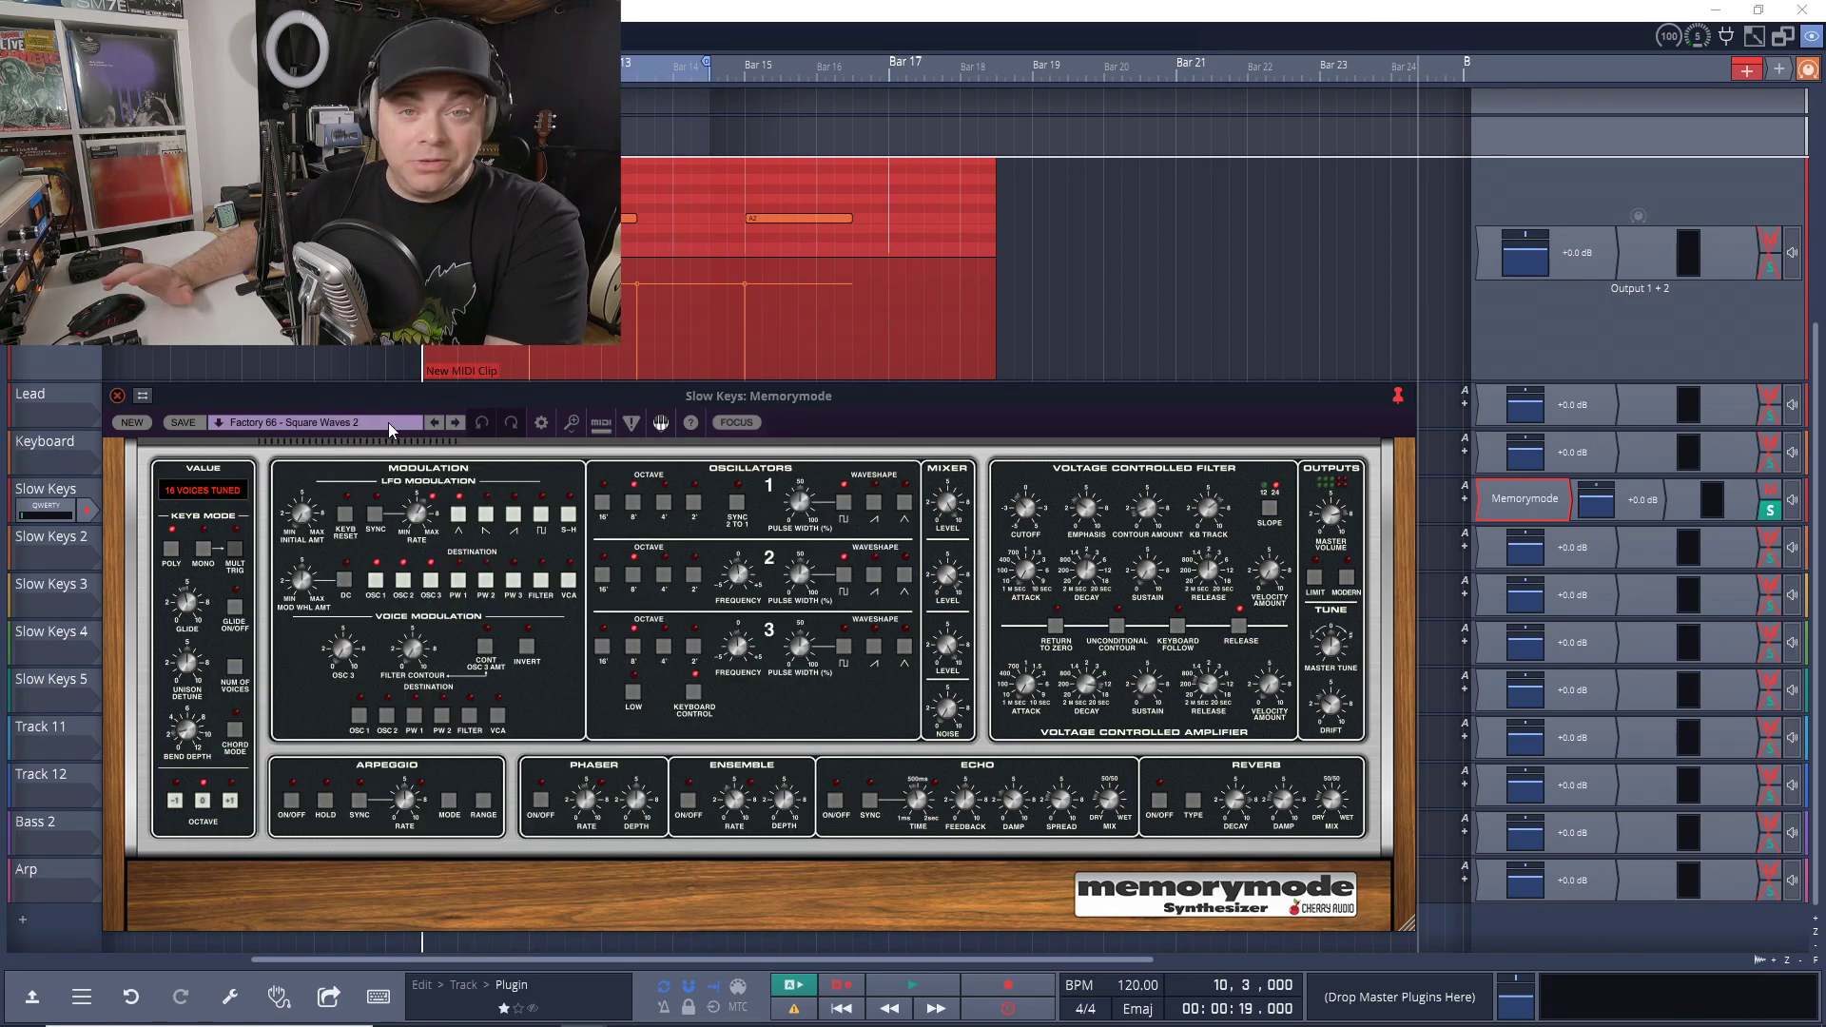
click(390, 424)
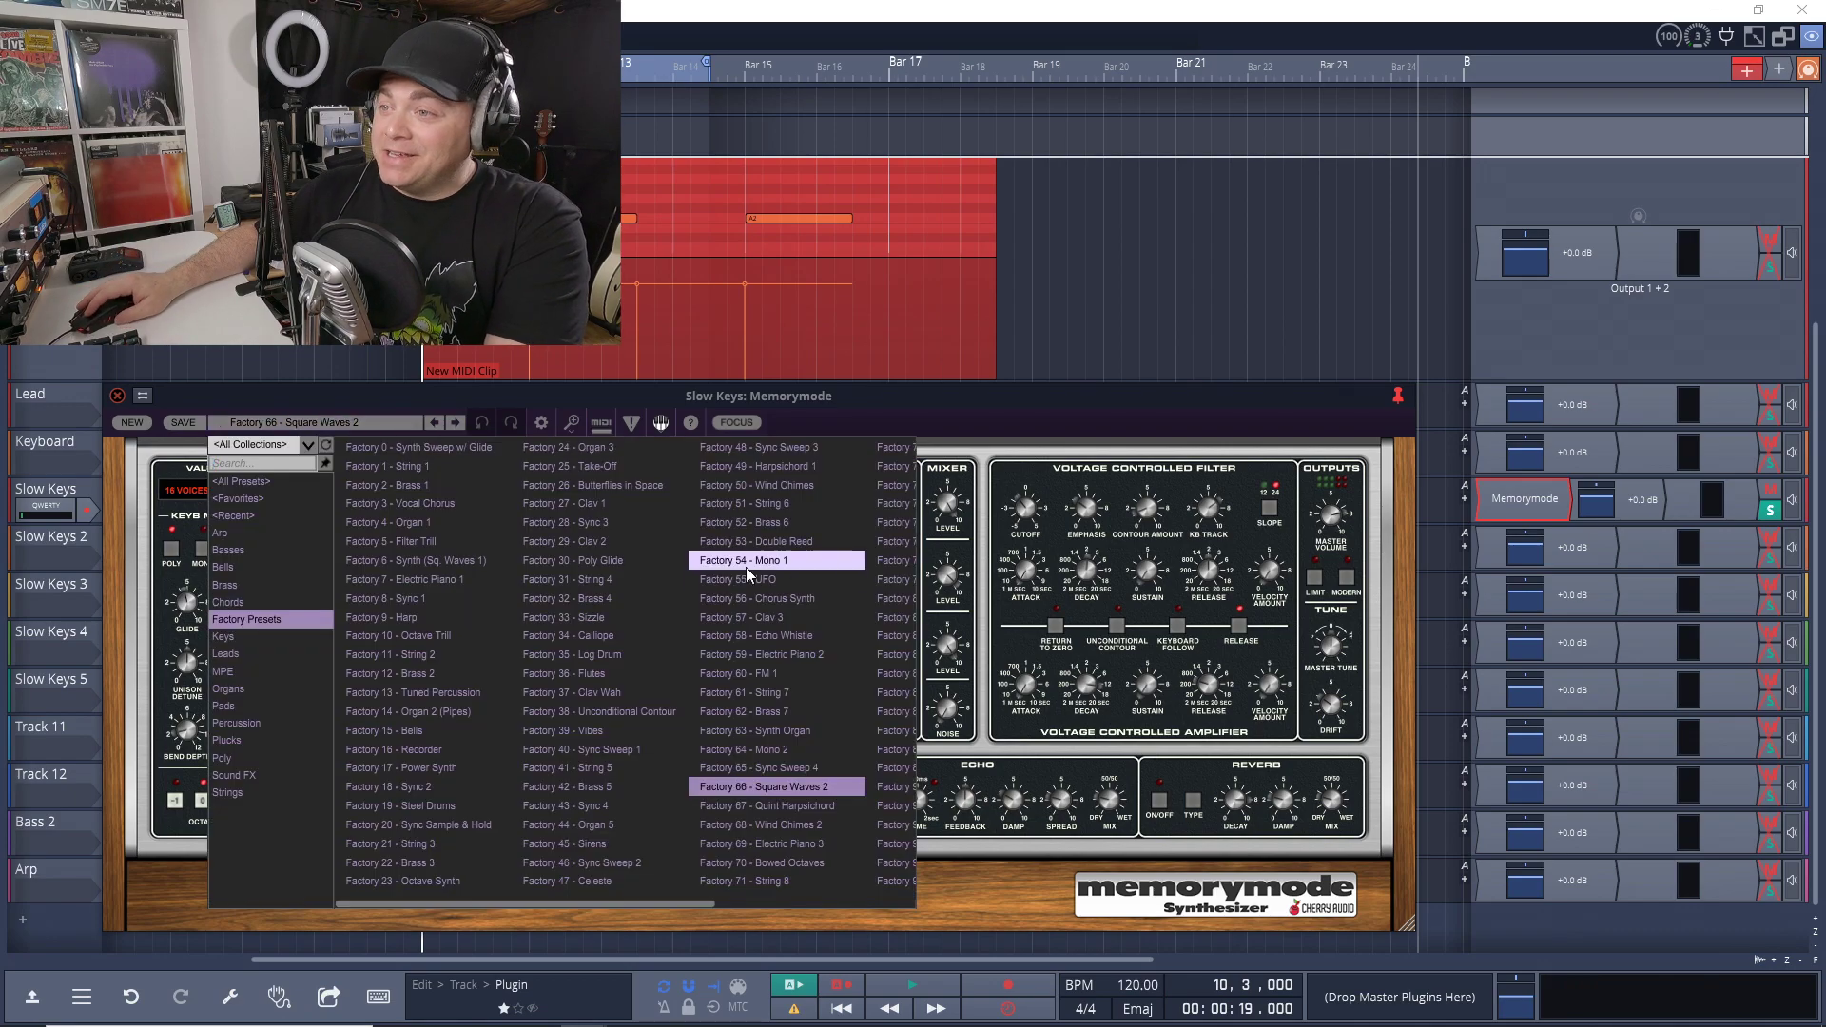
drag(643, 914, 643, 916)
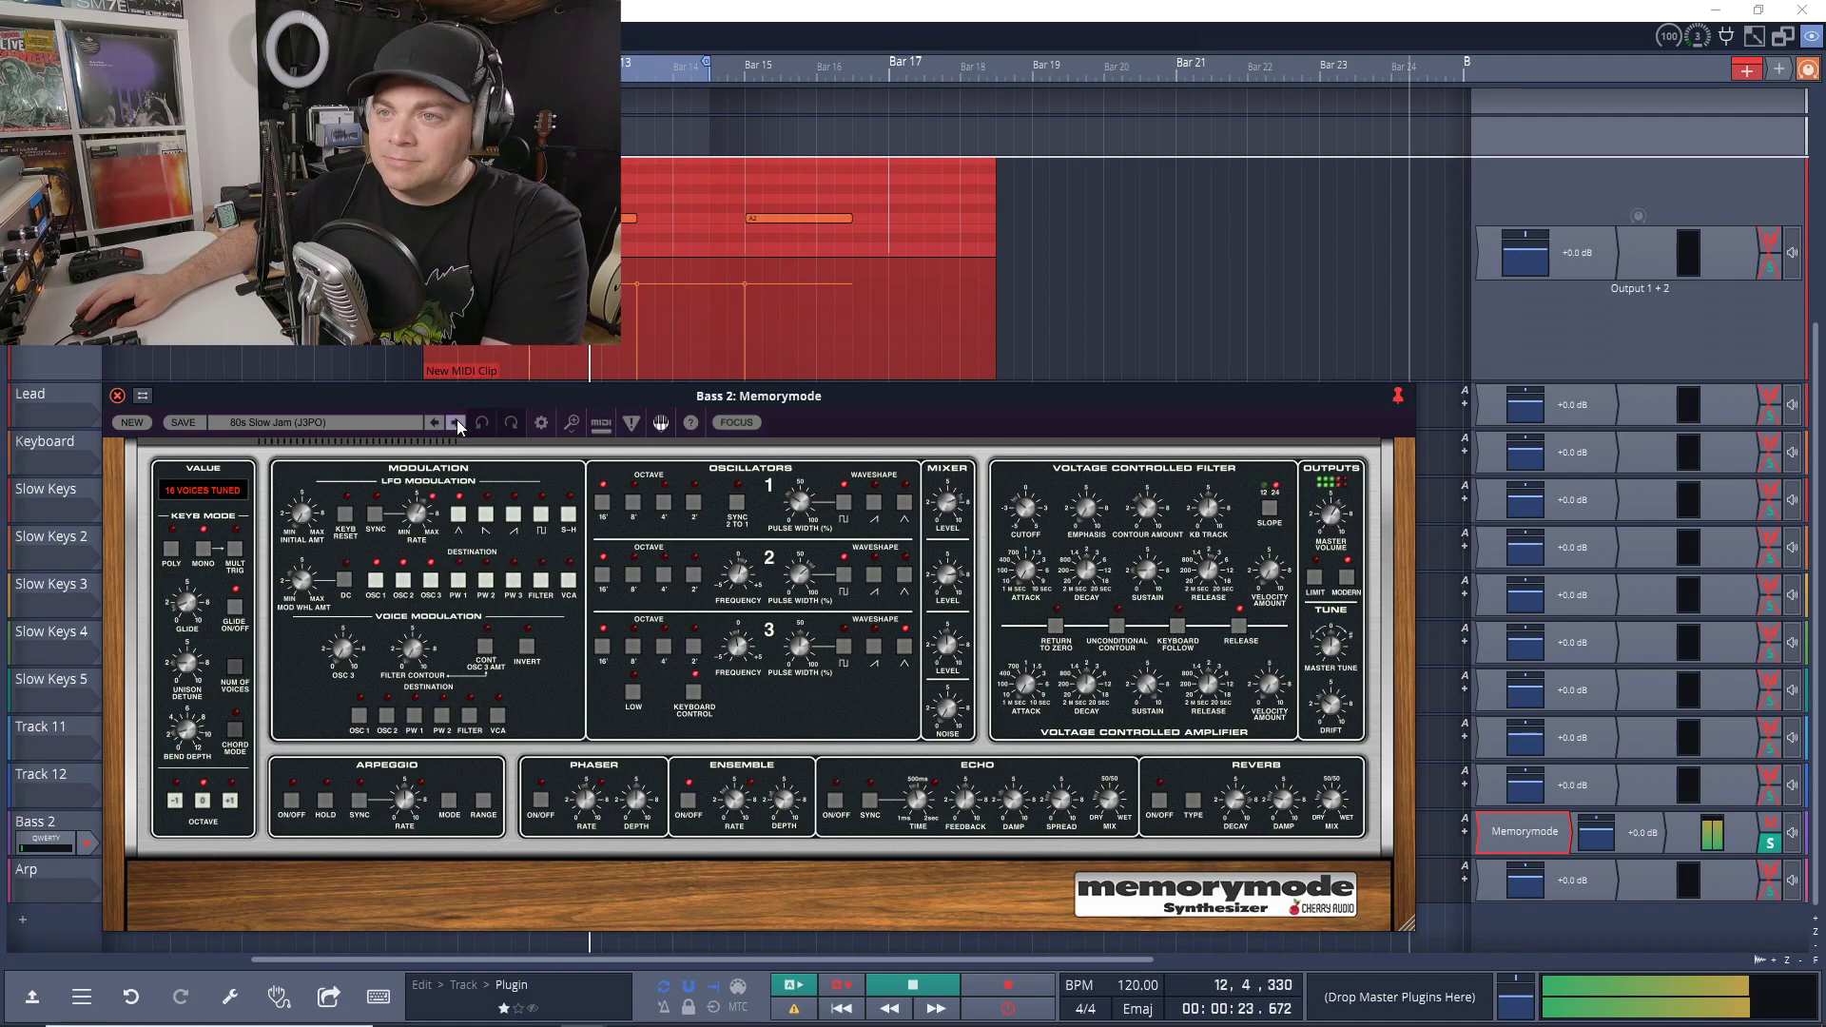
Audition Iron Sharpens Auminum (HUS), Sloppy Bass, MJ Thriller Bs (DP), and Tour de Bass.
click(385, 423)
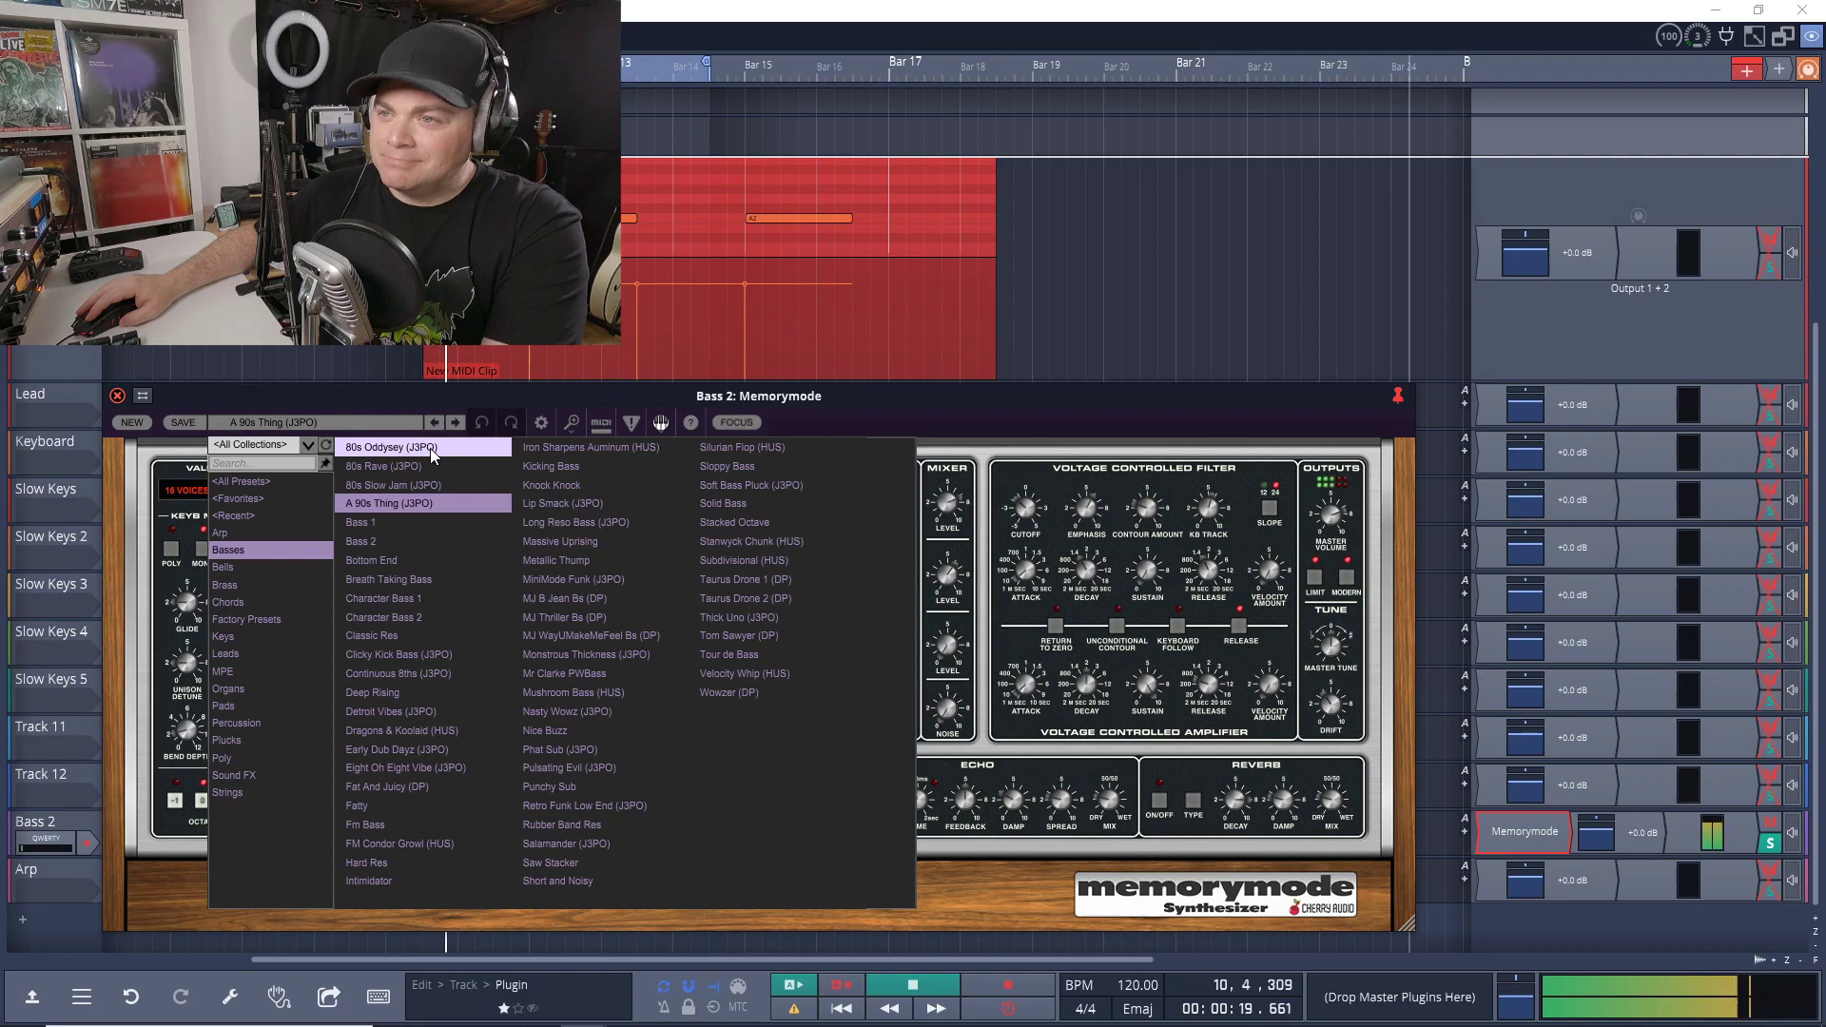
click(540, 458)
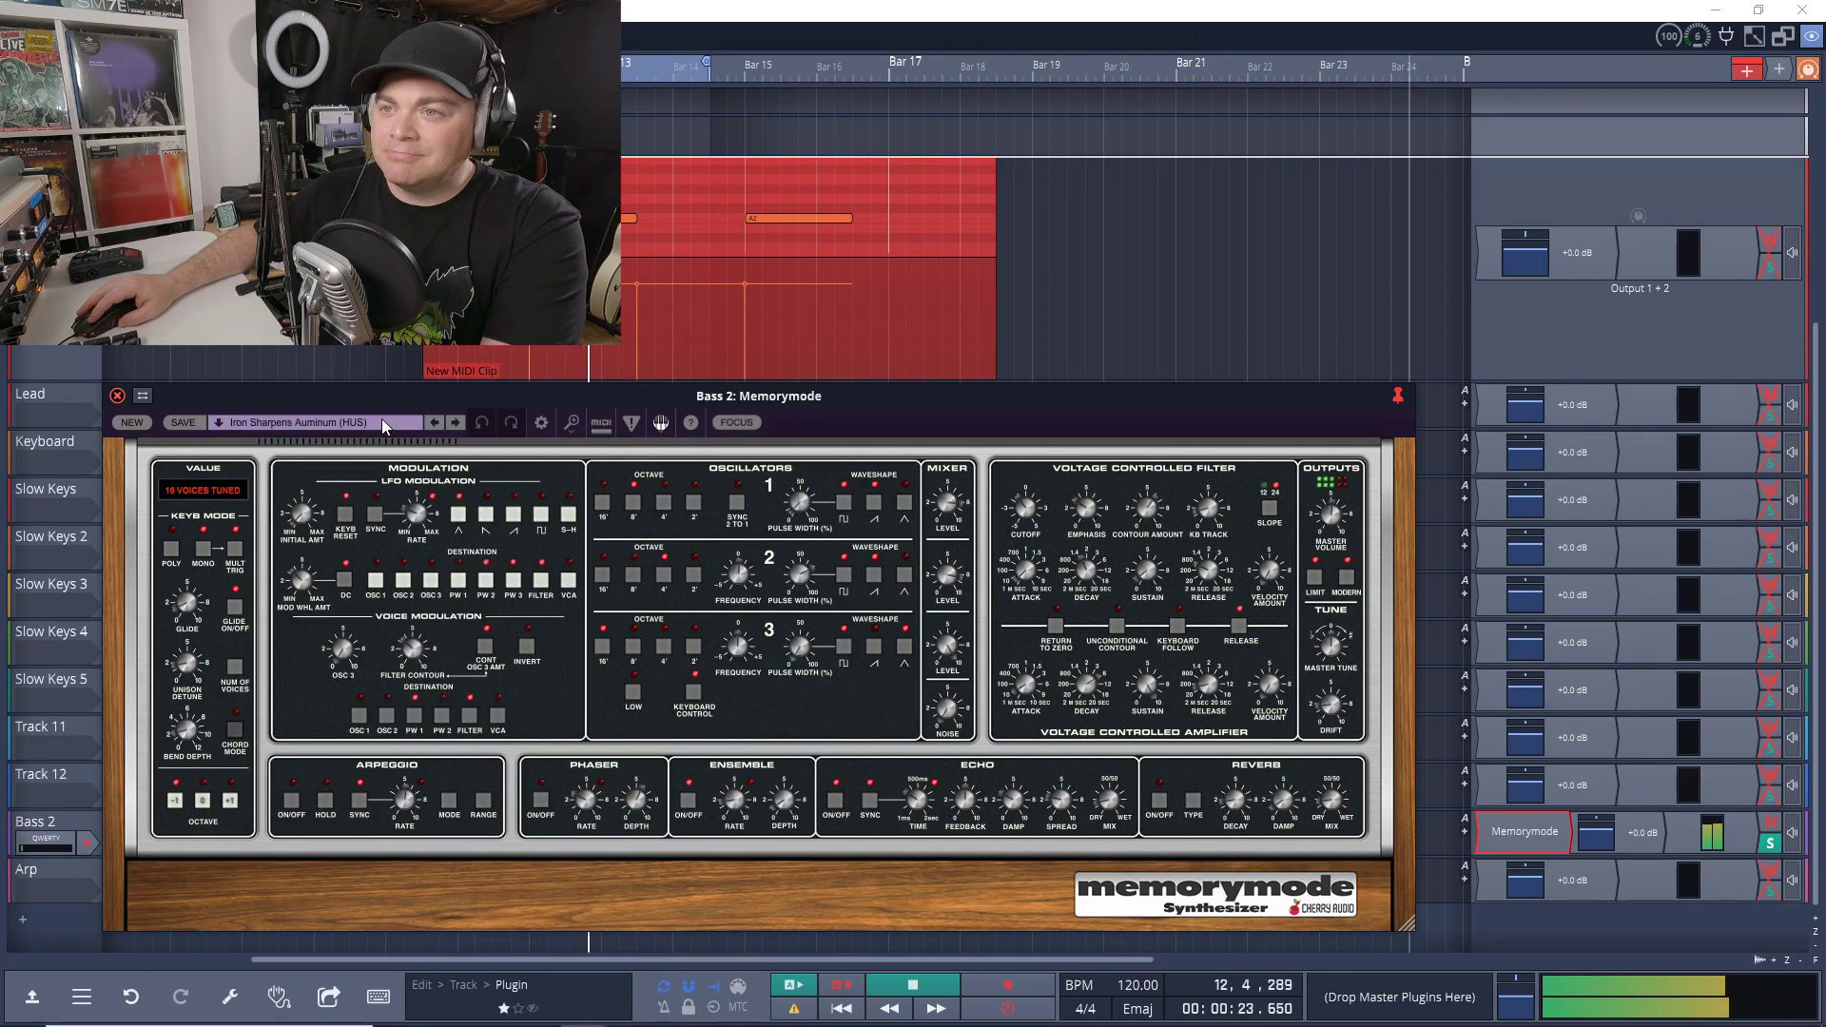
click(329, 422)
click(738, 481)
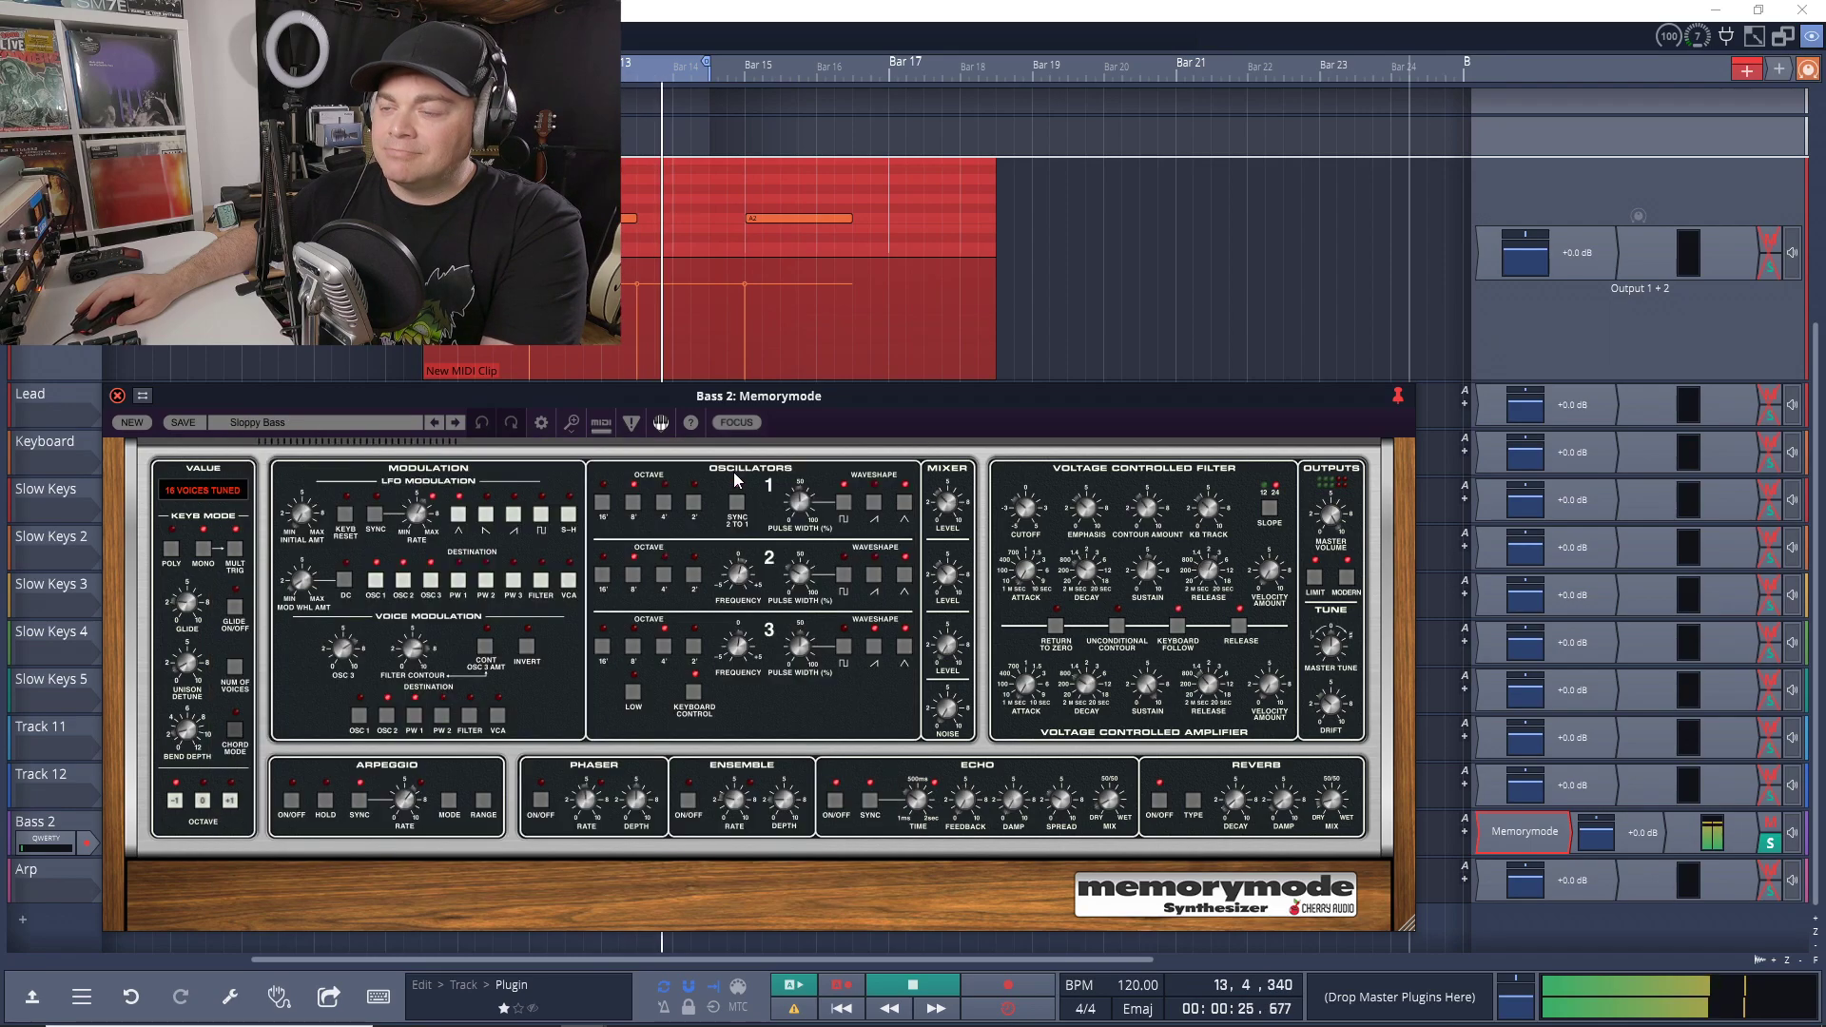
click(372, 425)
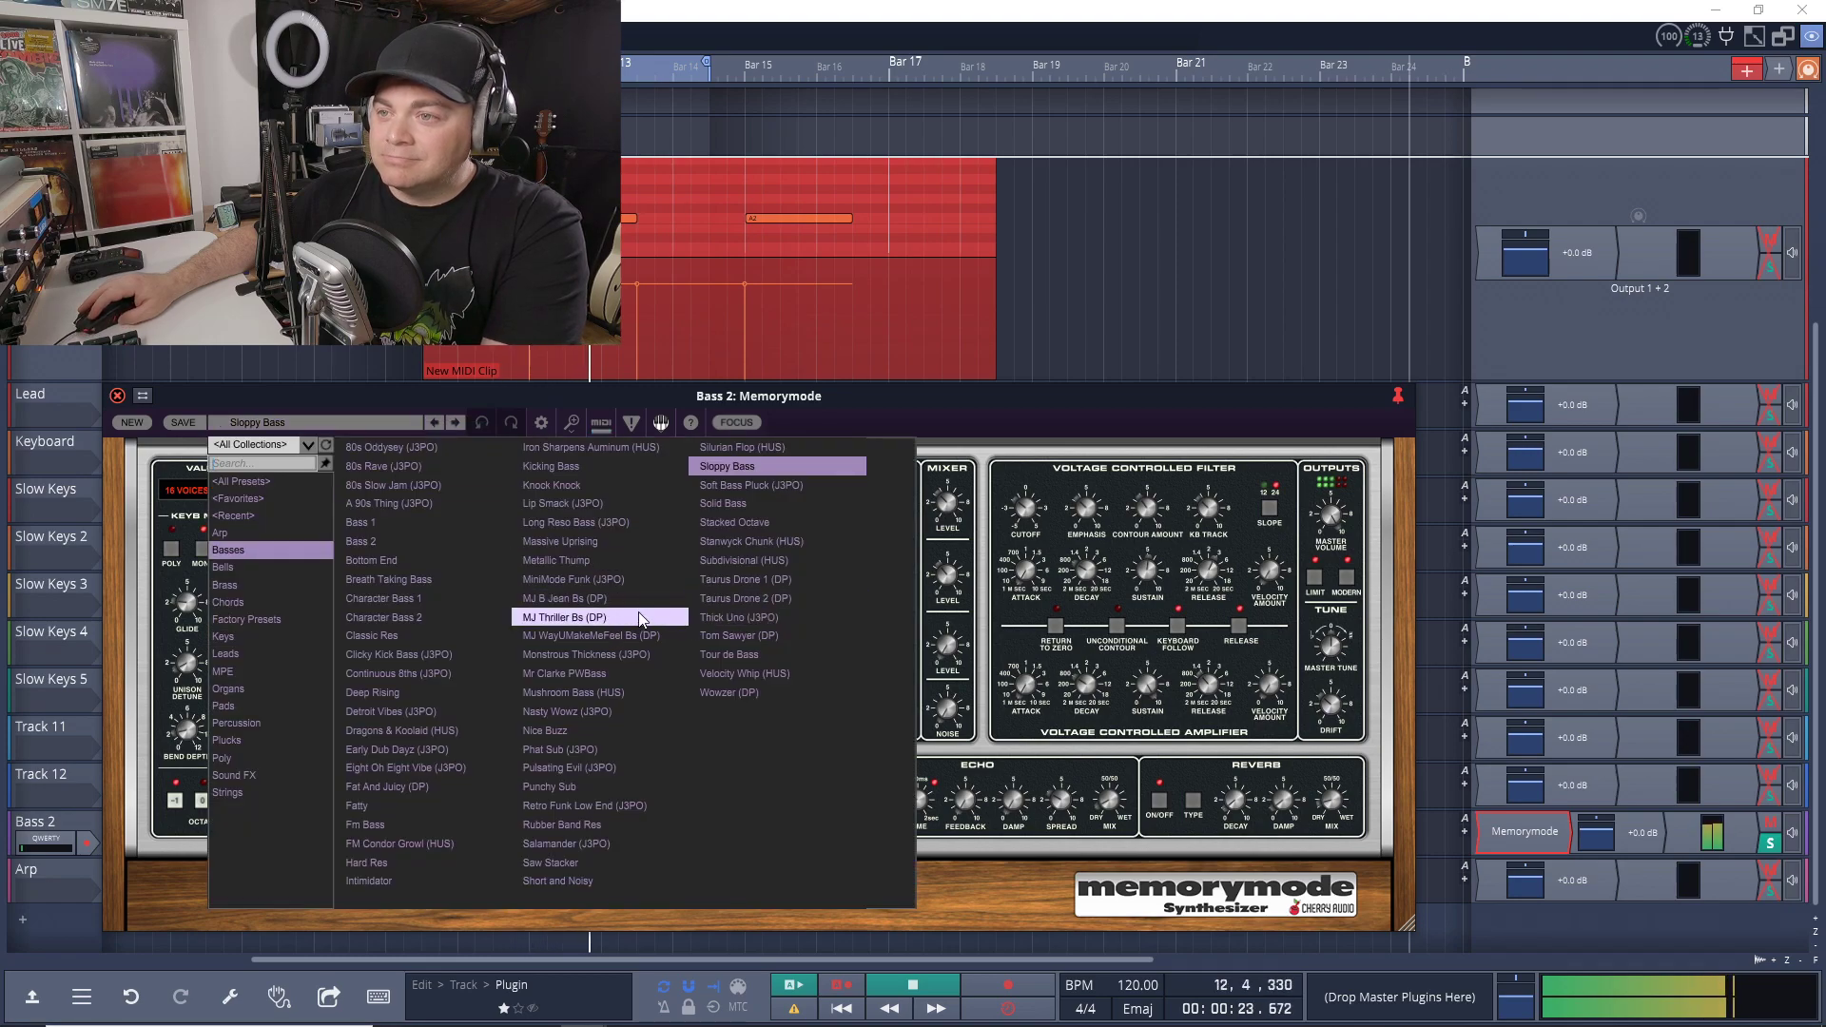
click(642, 620)
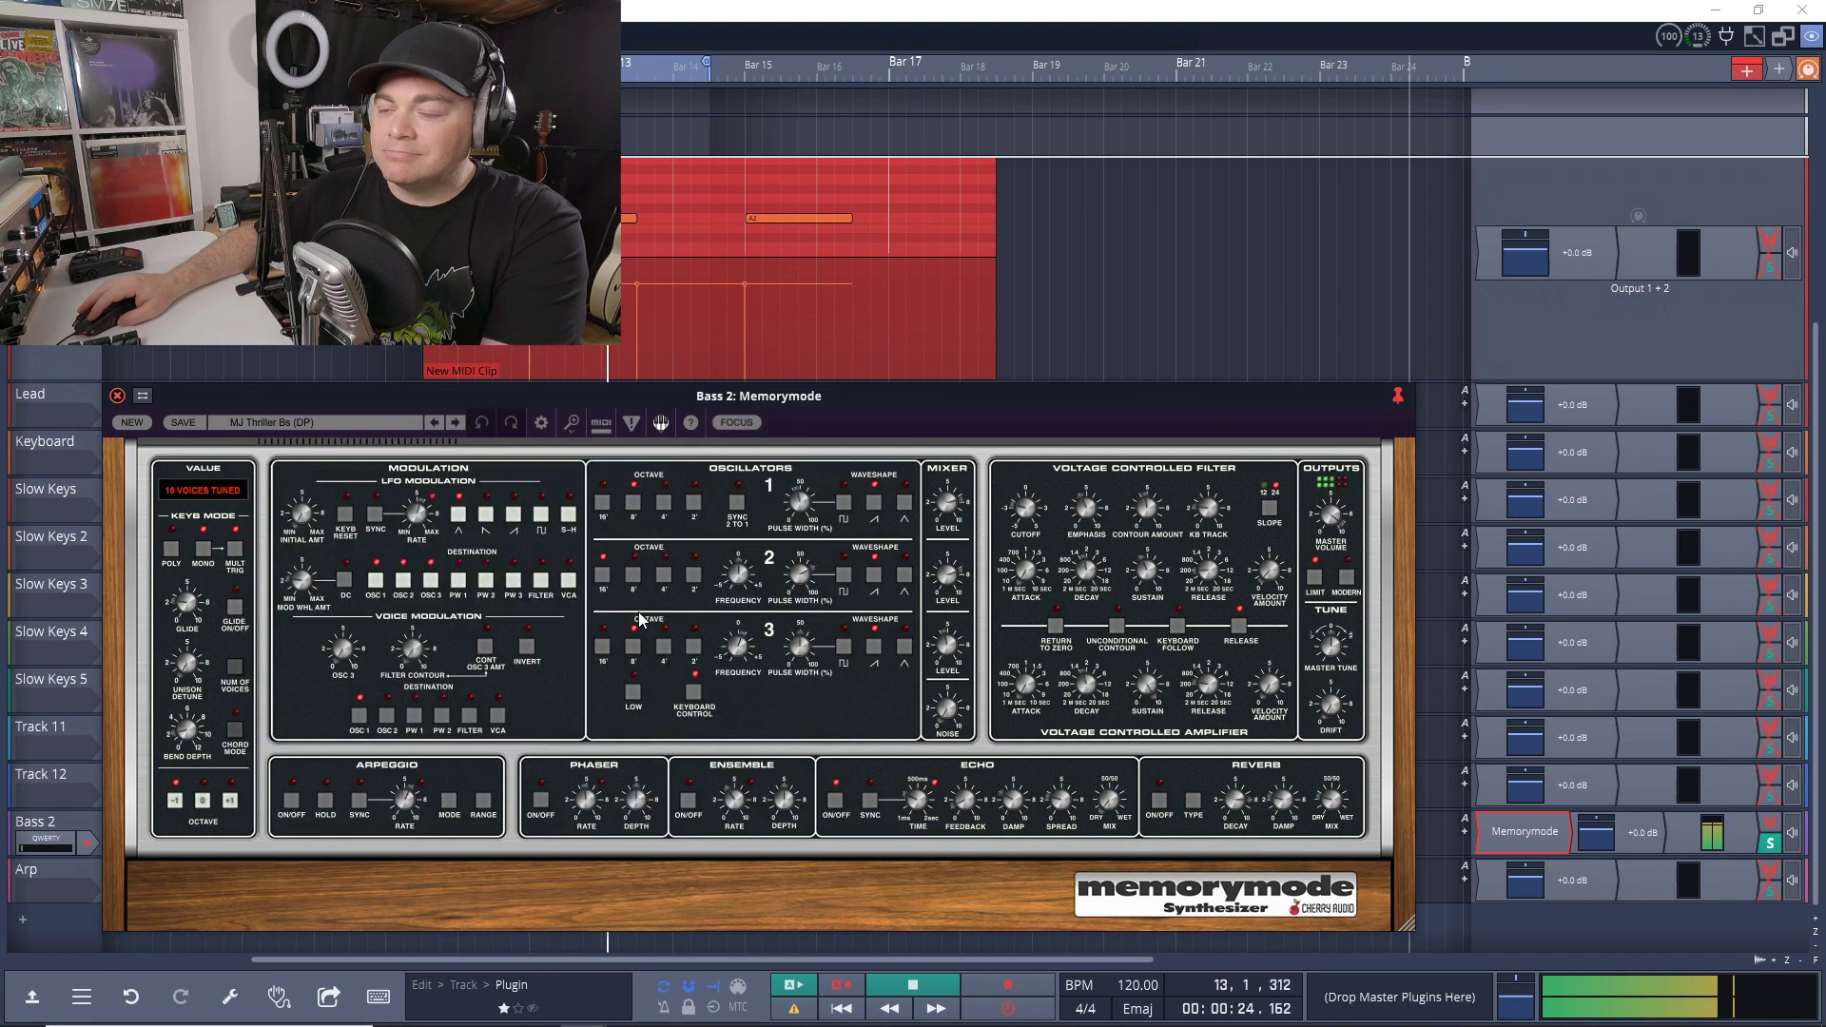
click(324, 426)
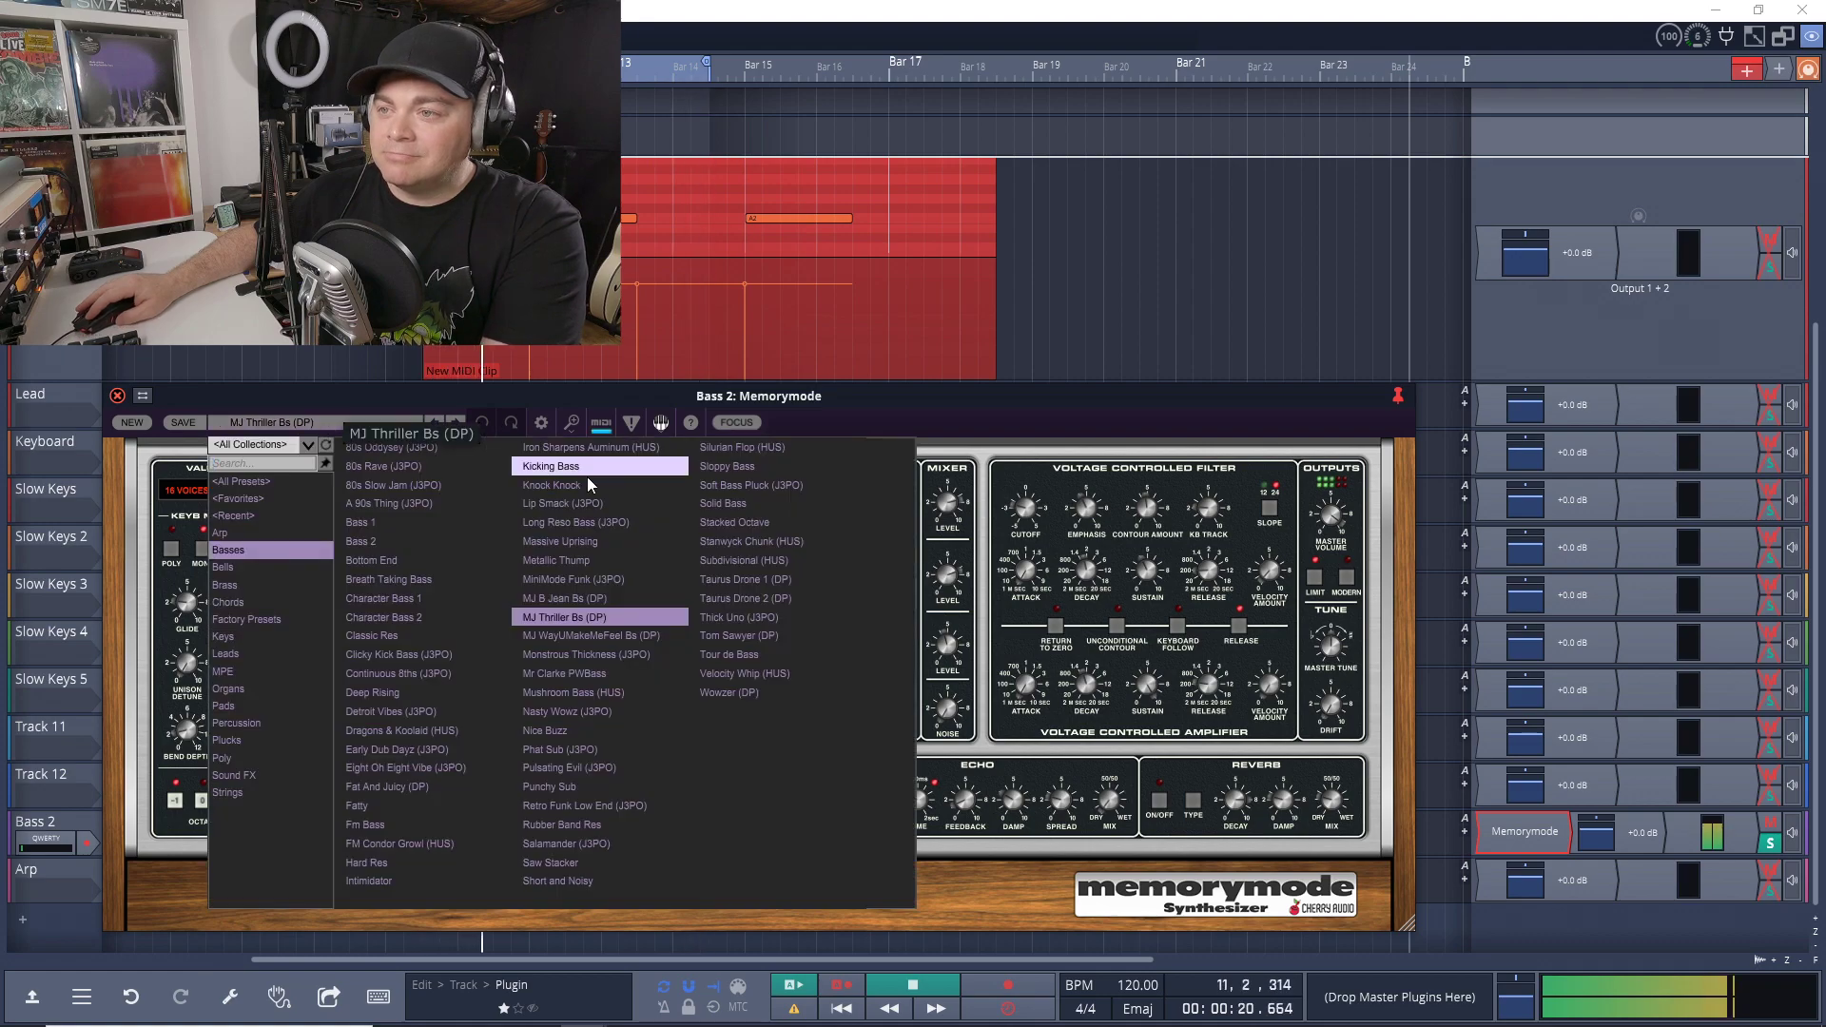
click(729, 654)
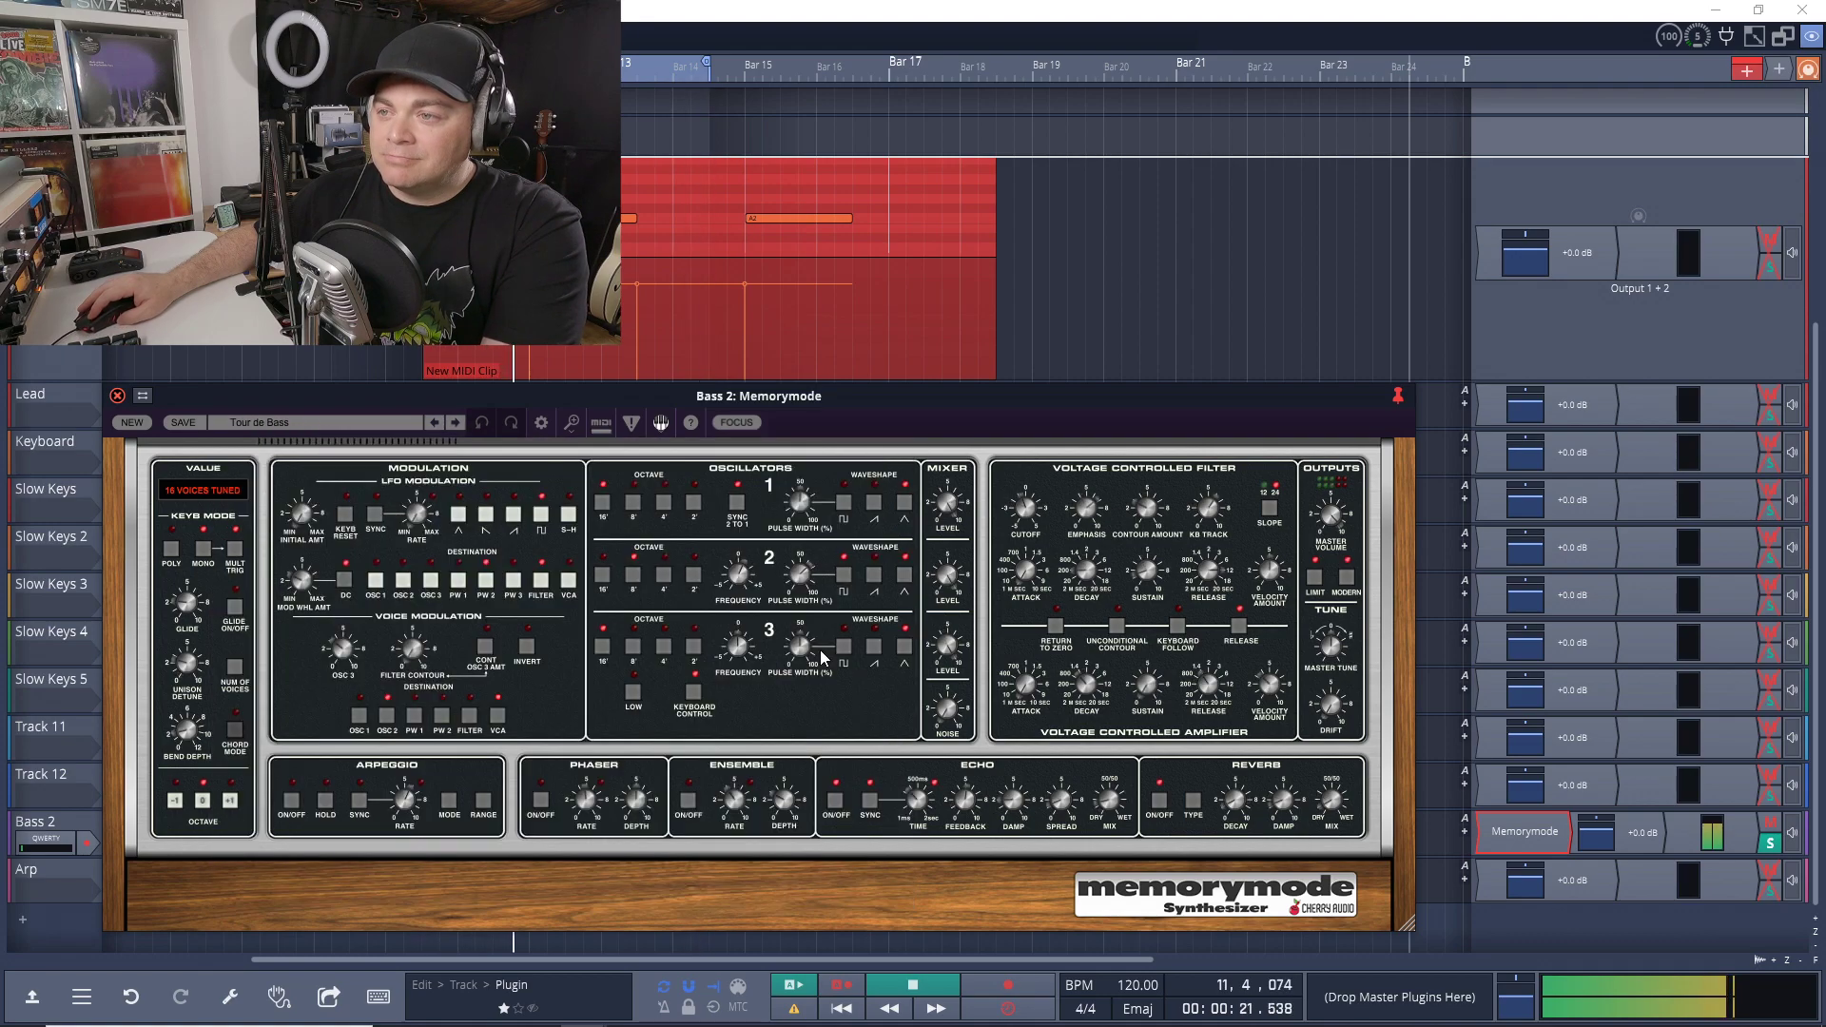
Audition Punchy Sub, Deep Rising, and MiniMode Funk (J3PO), then reopen the preset list.
click(362, 425)
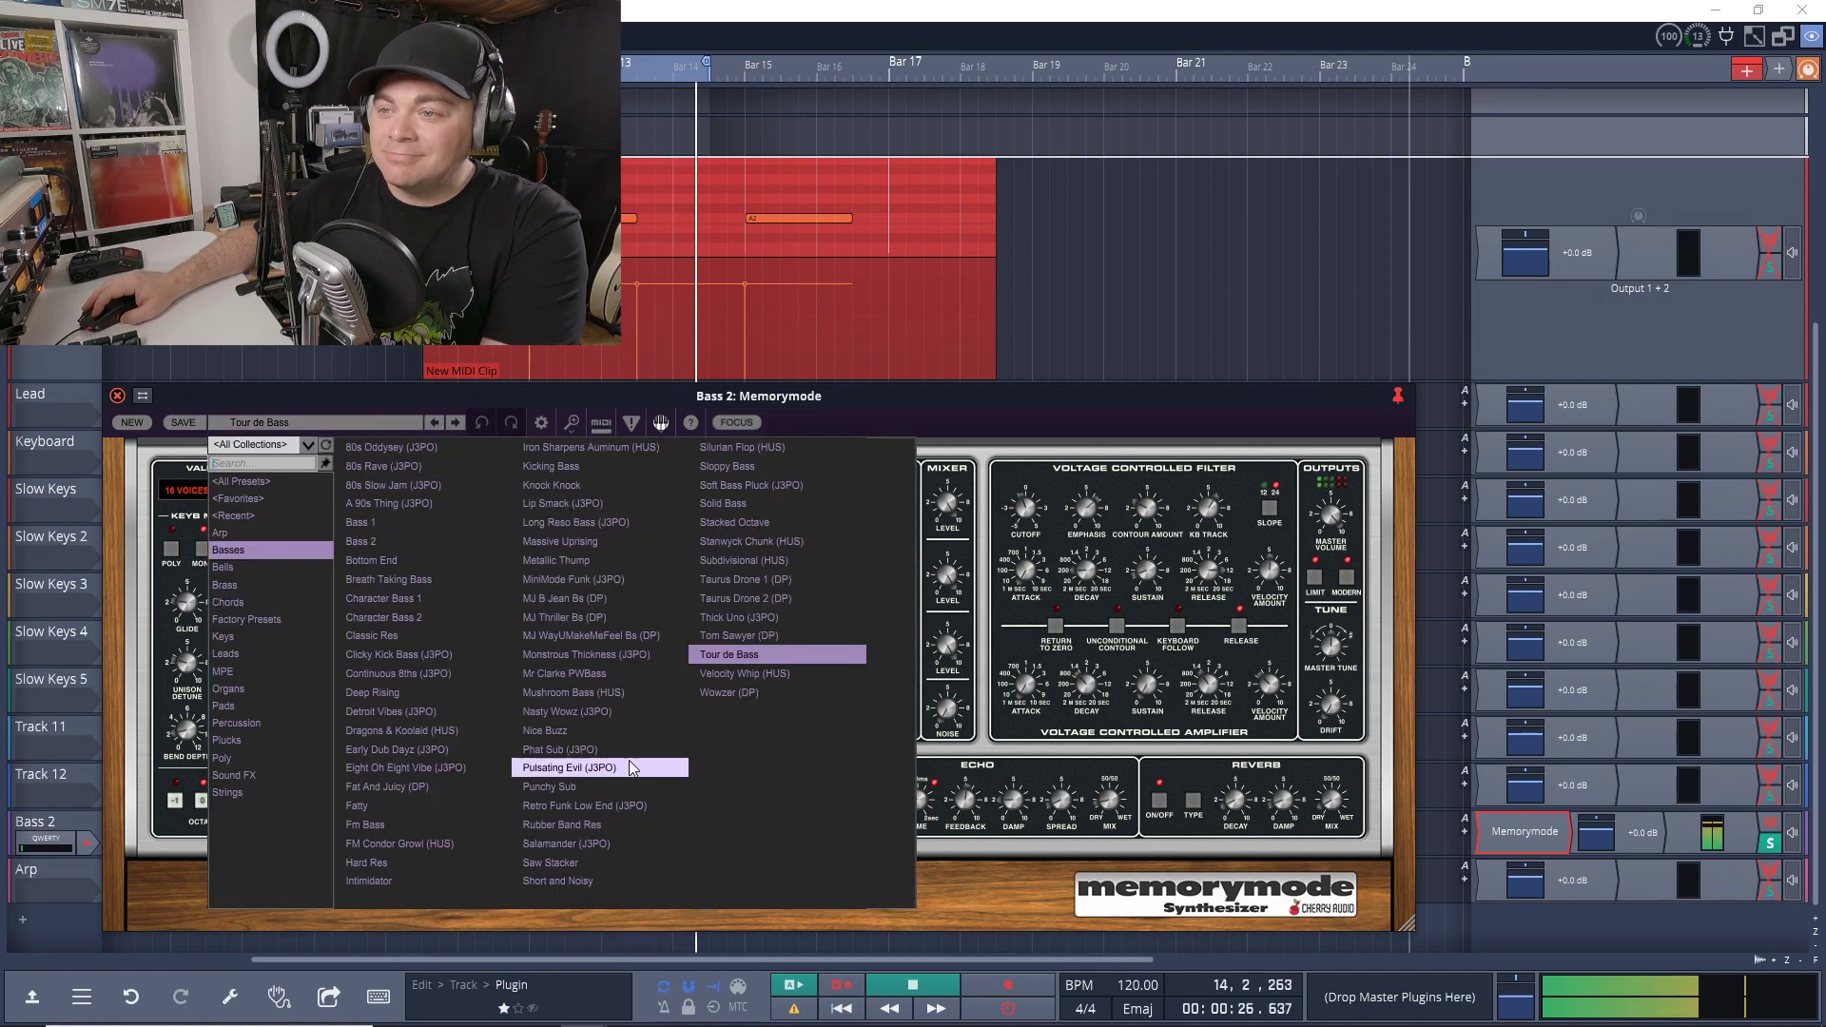
click(612, 788)
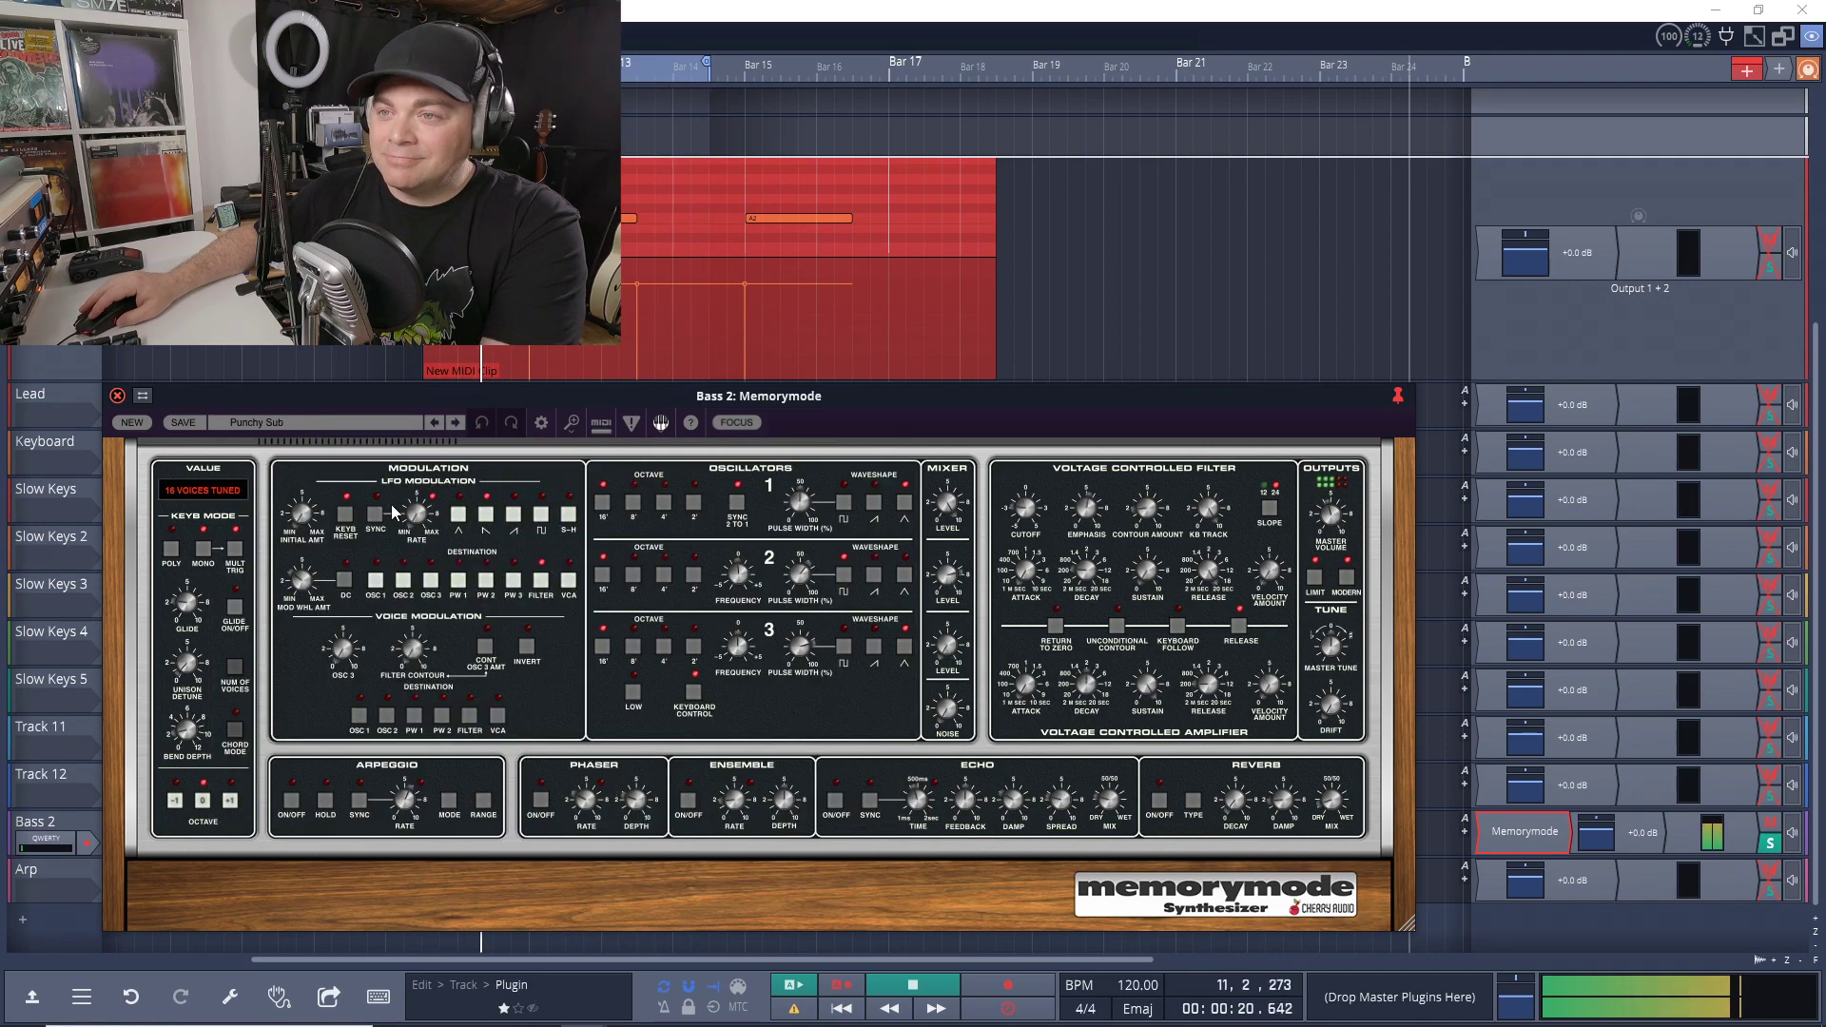
click(328, 426)
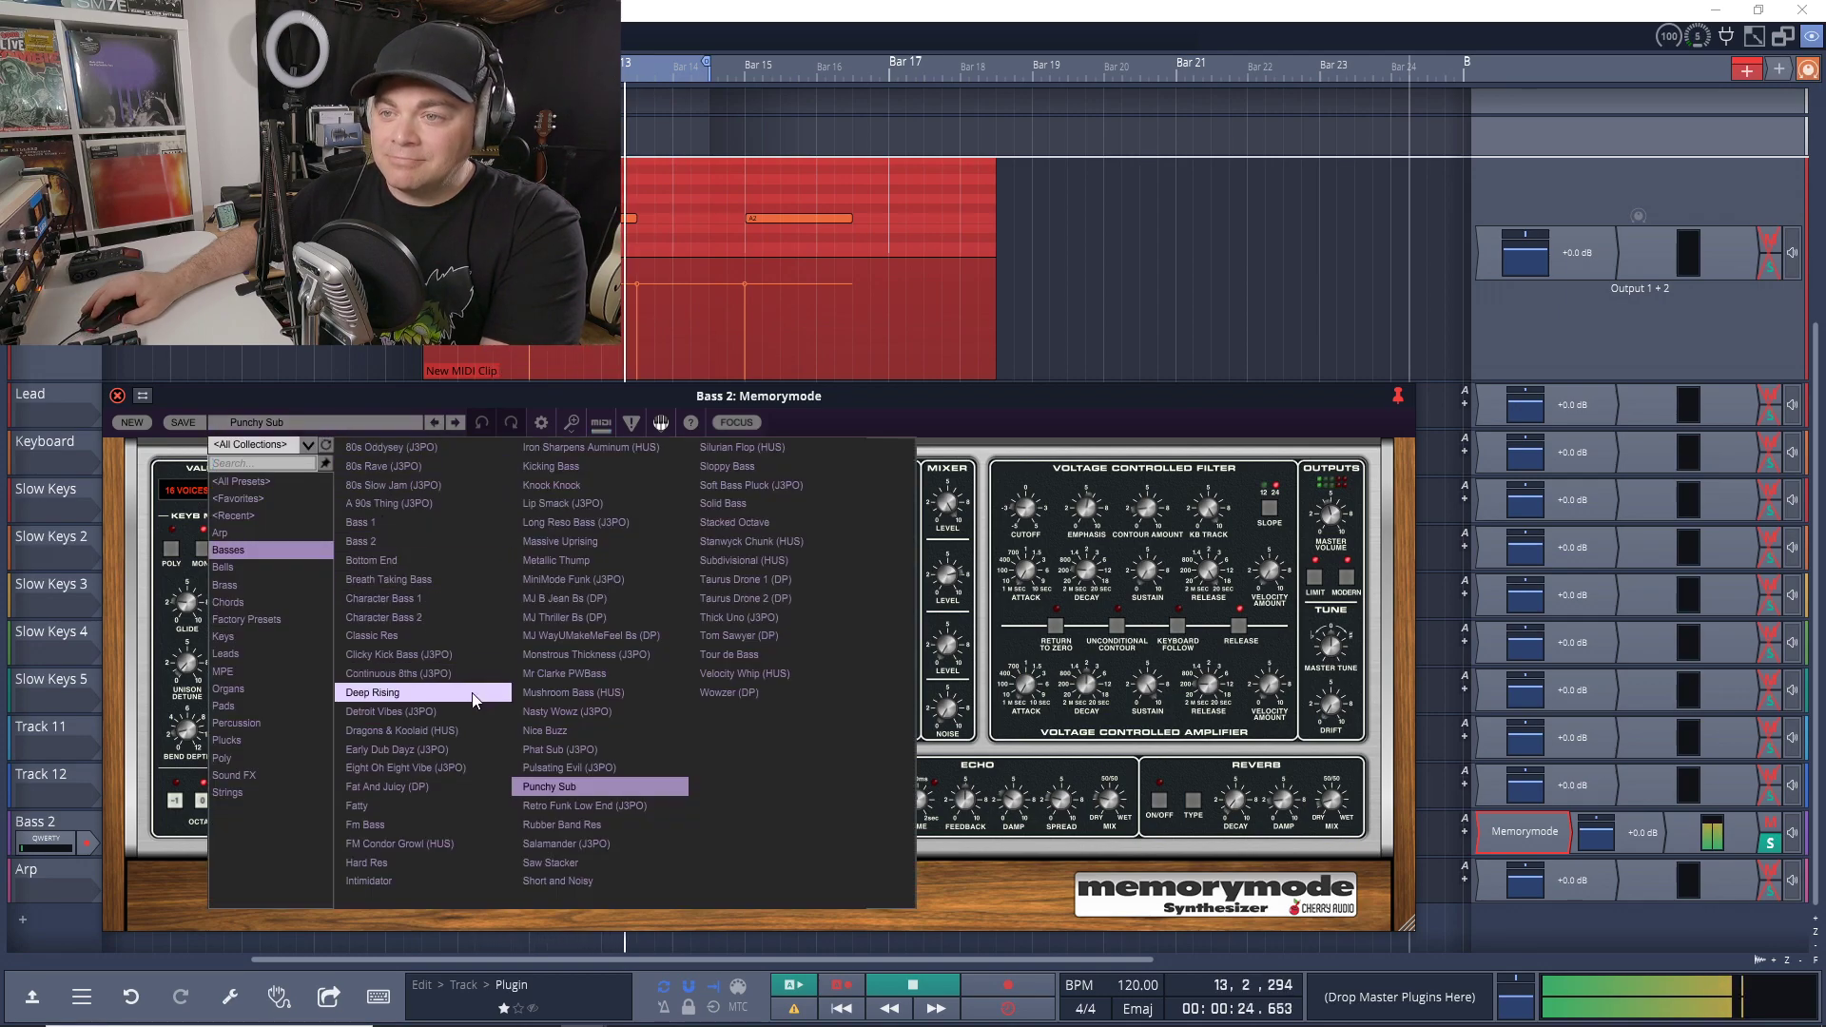
click(375, 693)
click(326, 425)
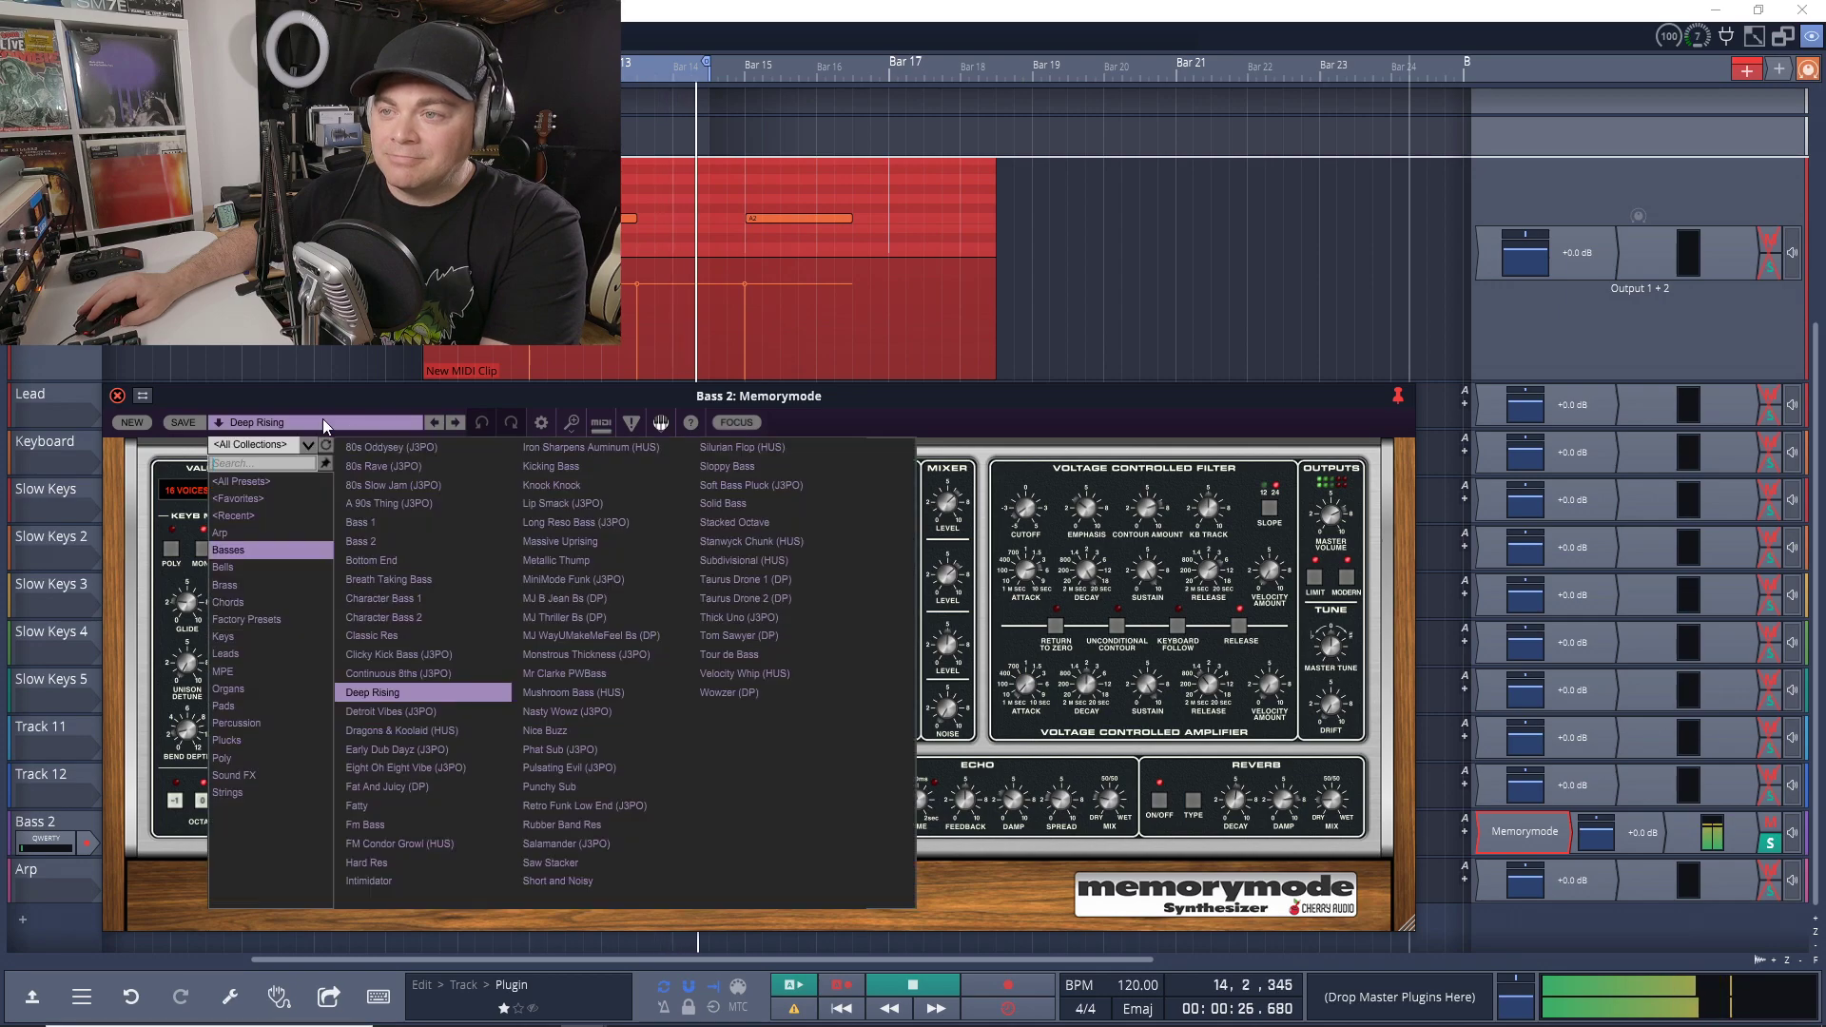
click(659, 585)
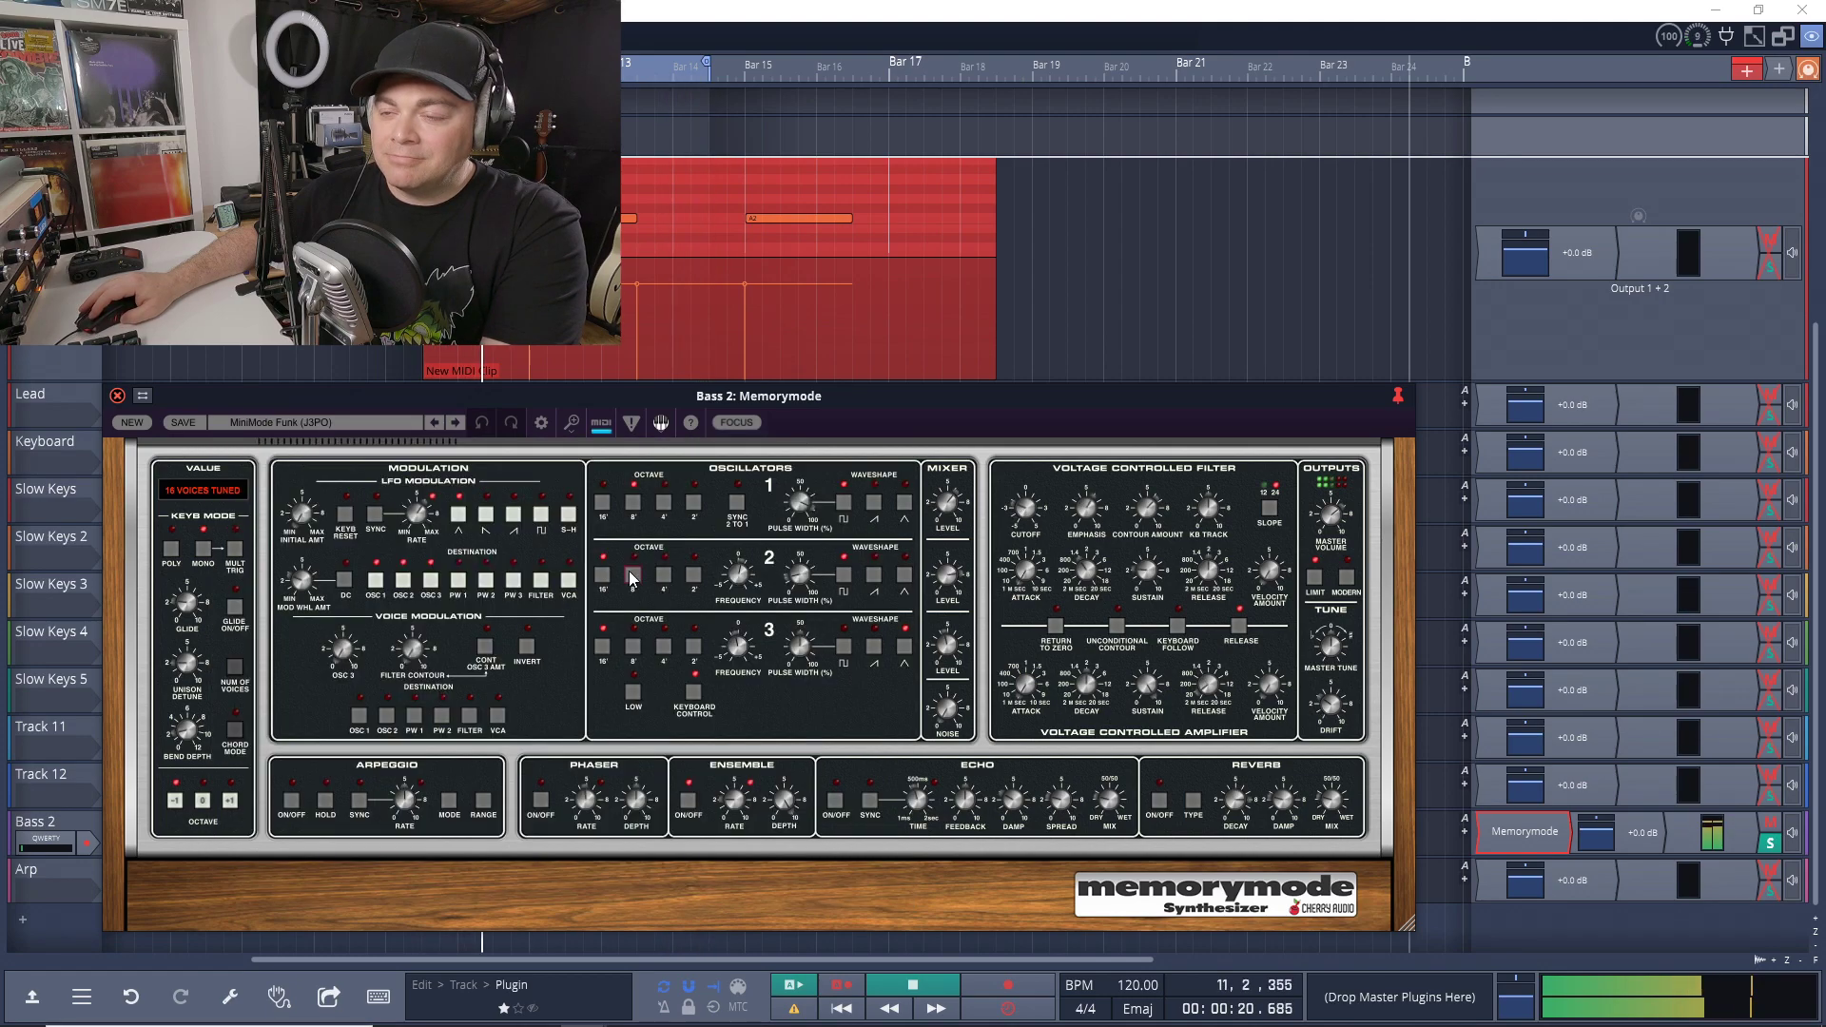
click(325, 422)
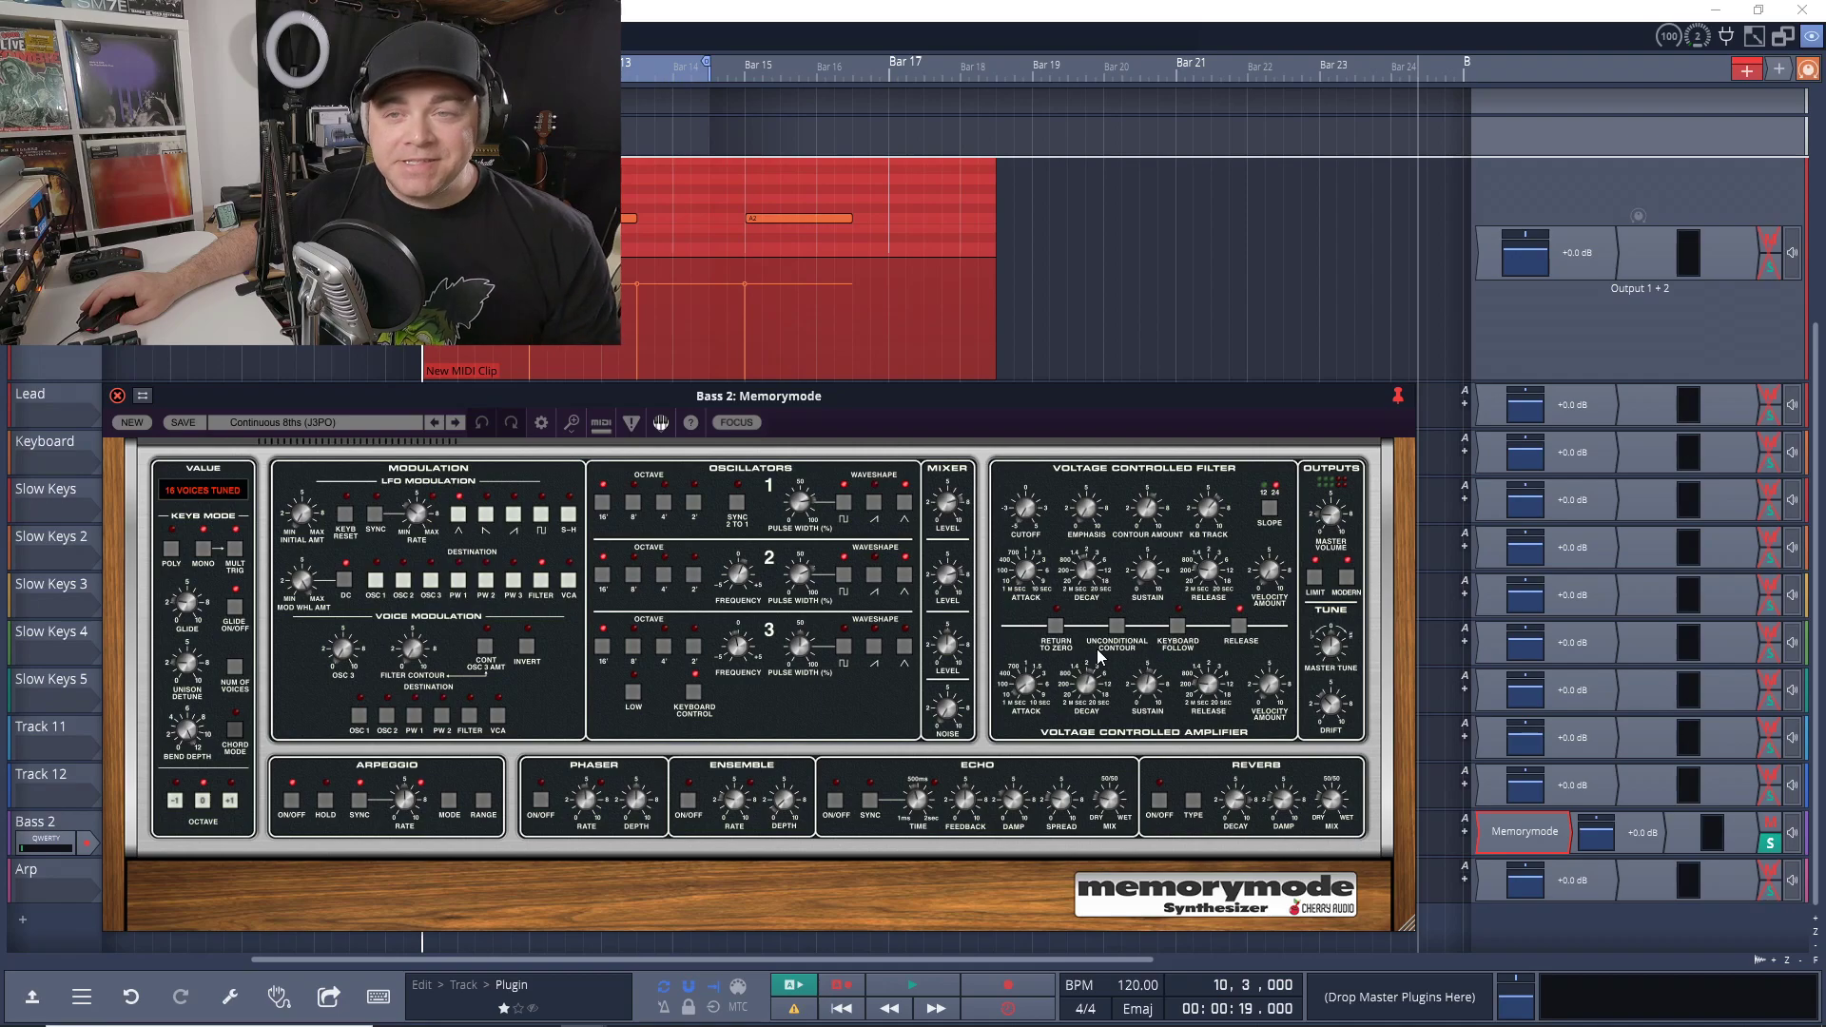
Play the Lead synth and audition MiniMode 1985 (J3PO), The Knife (DP), and Velocity Burn (HUS).
click(45, 401)
key(space)
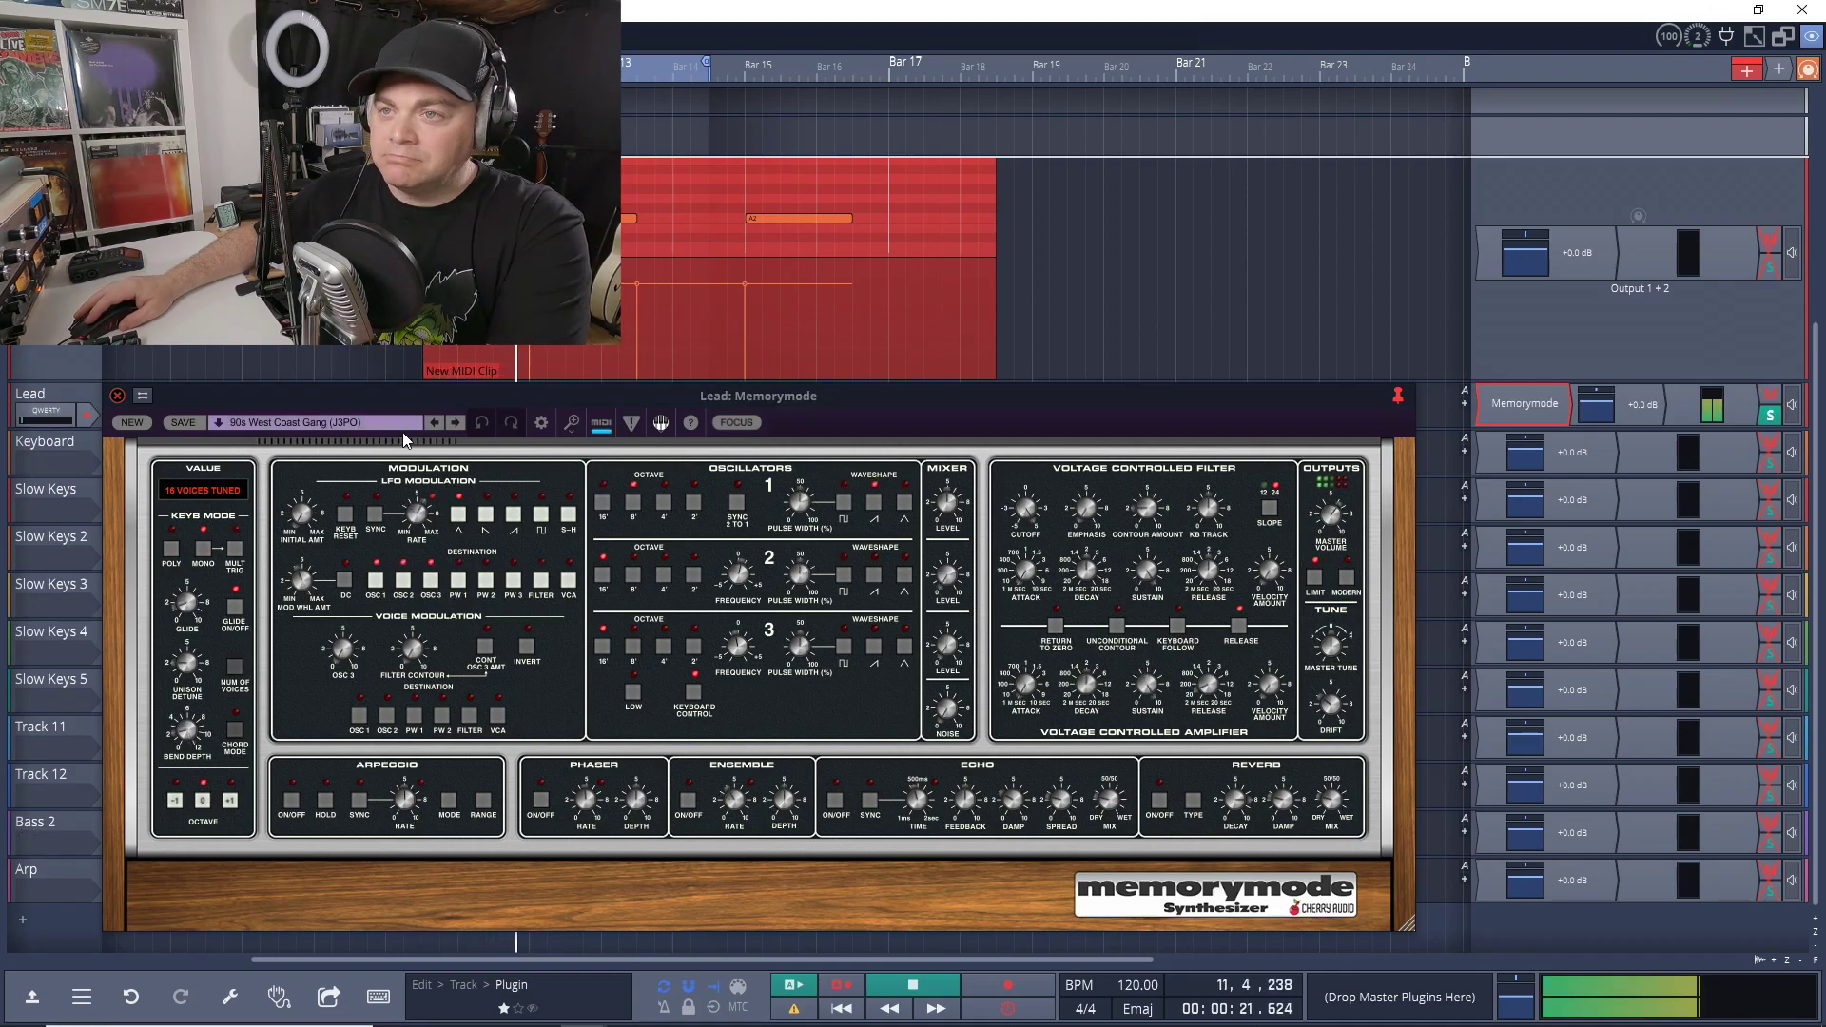
click(363, 424)
click(594, 490)
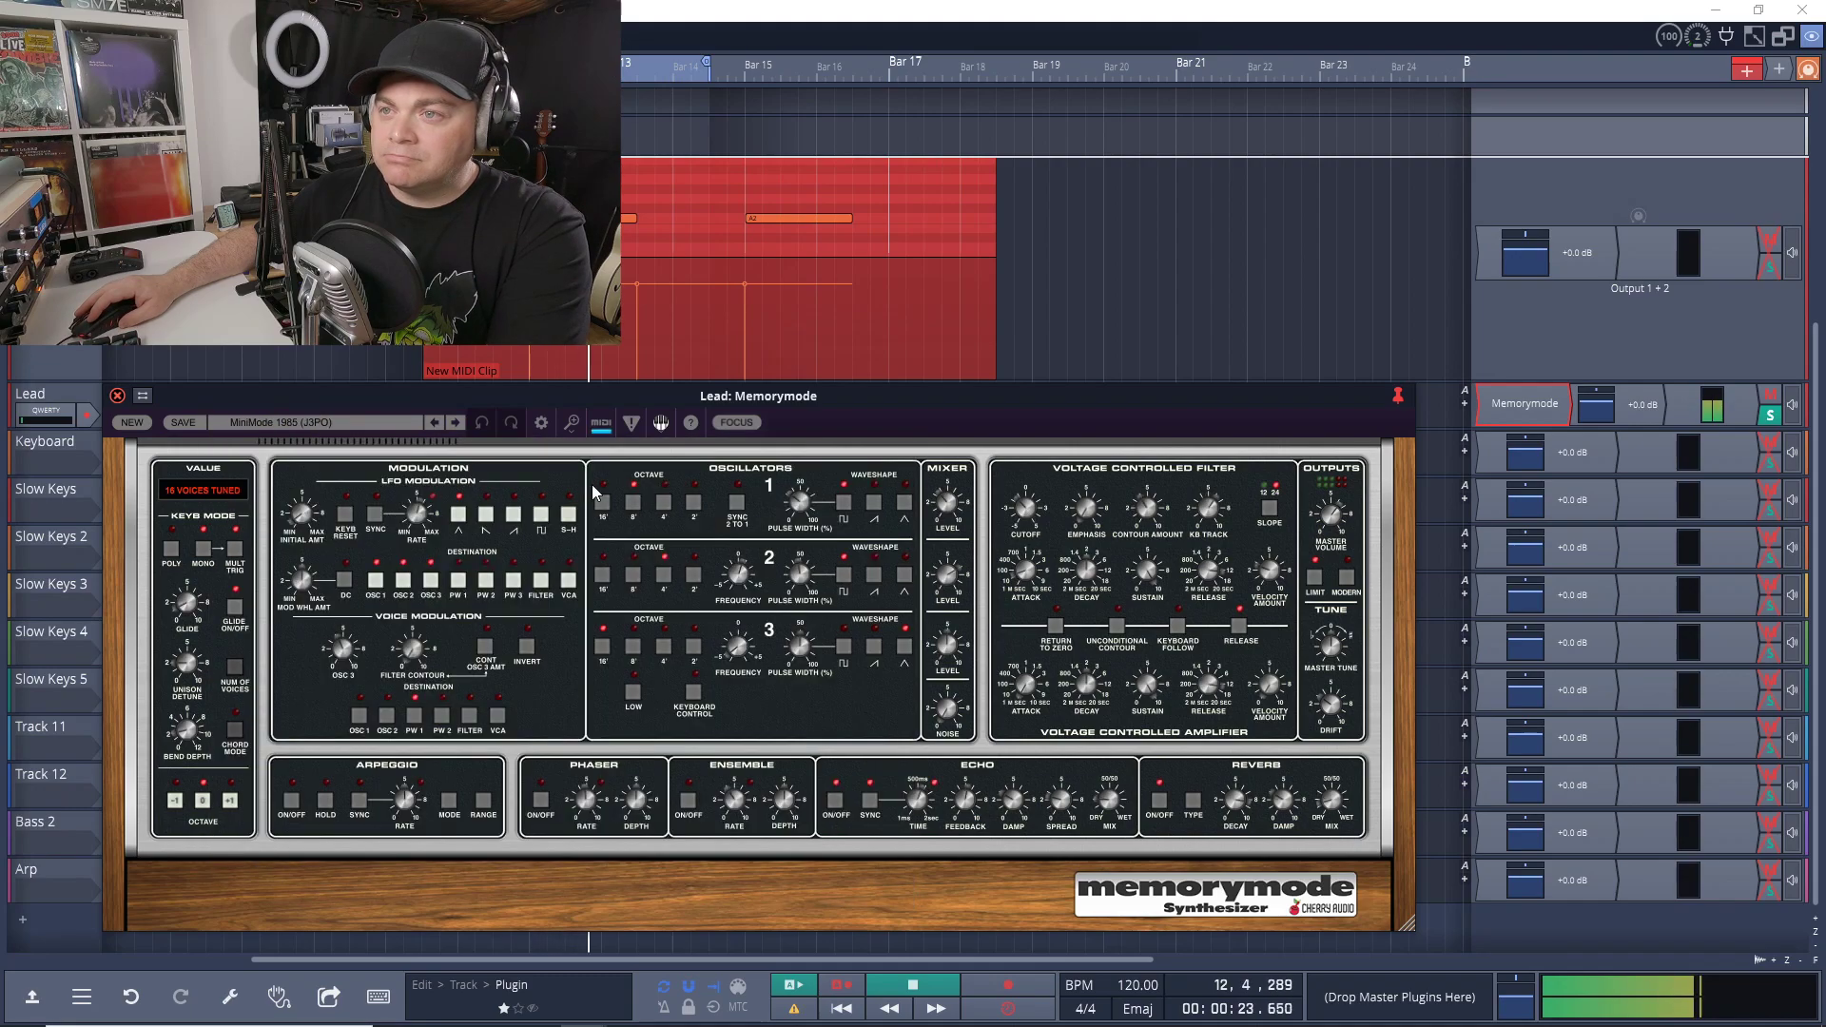
click(350, 428)
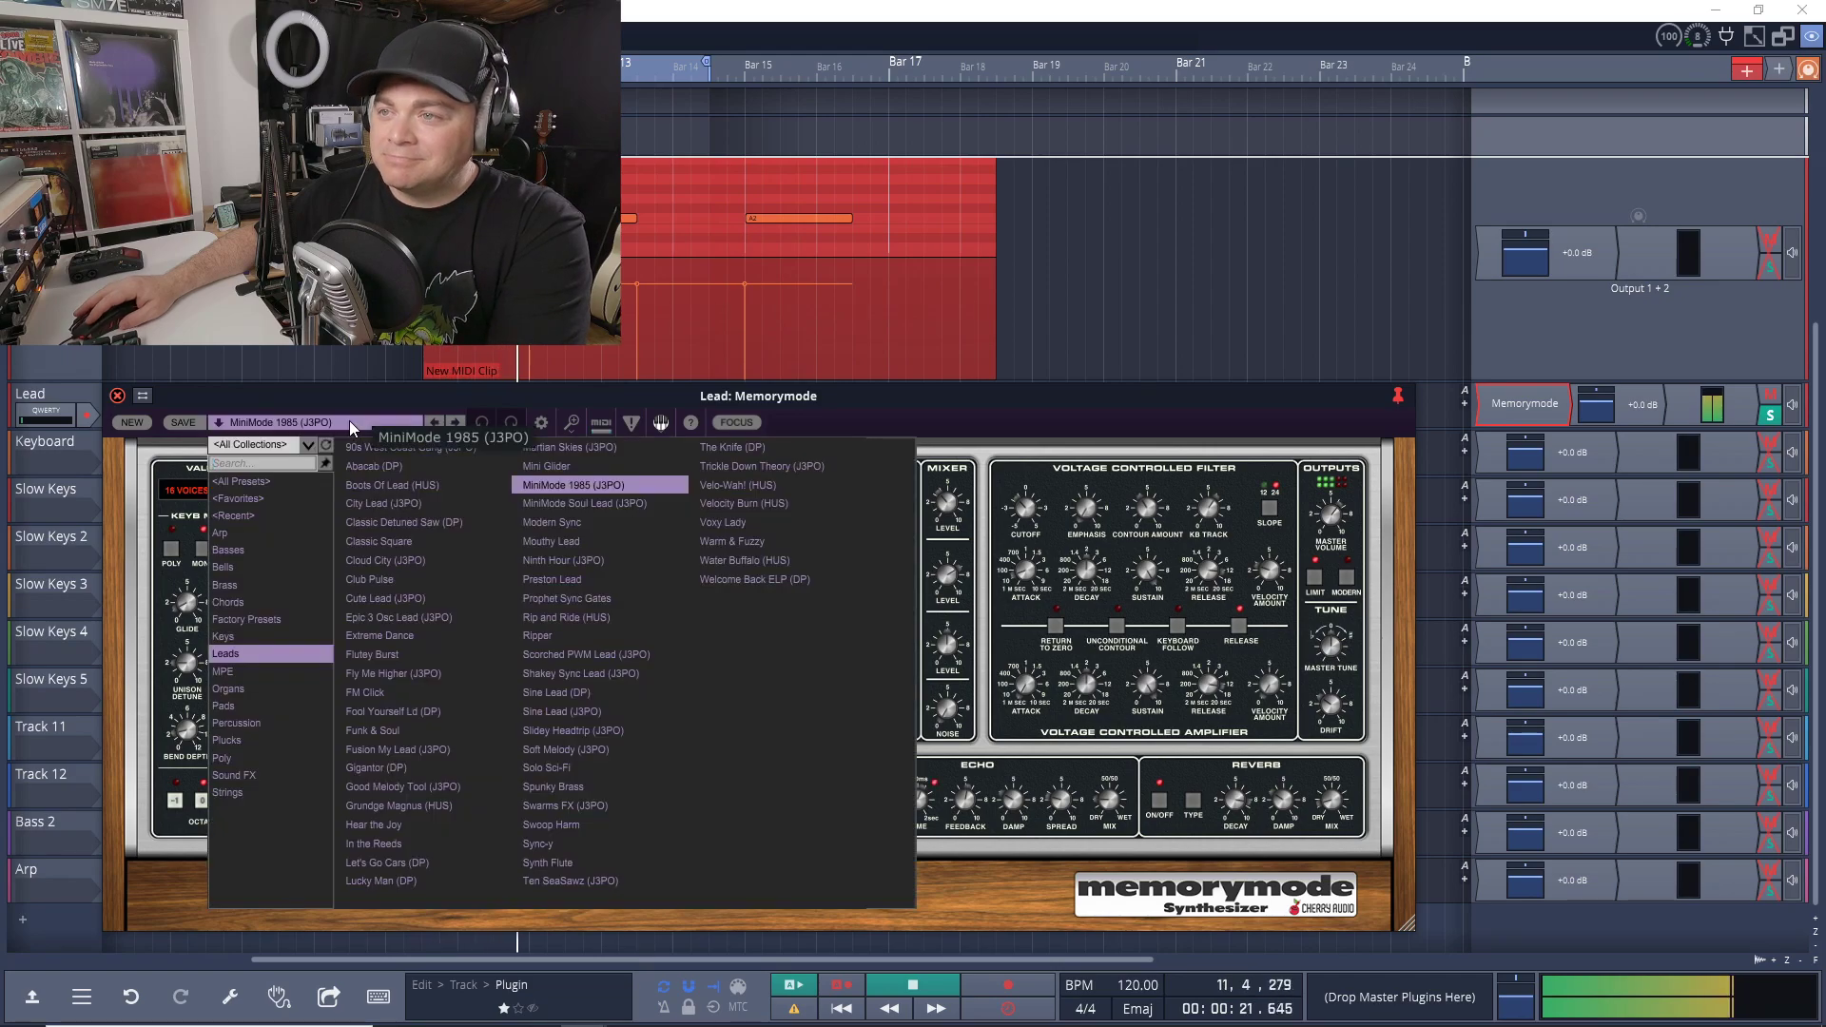
click(779, 450)
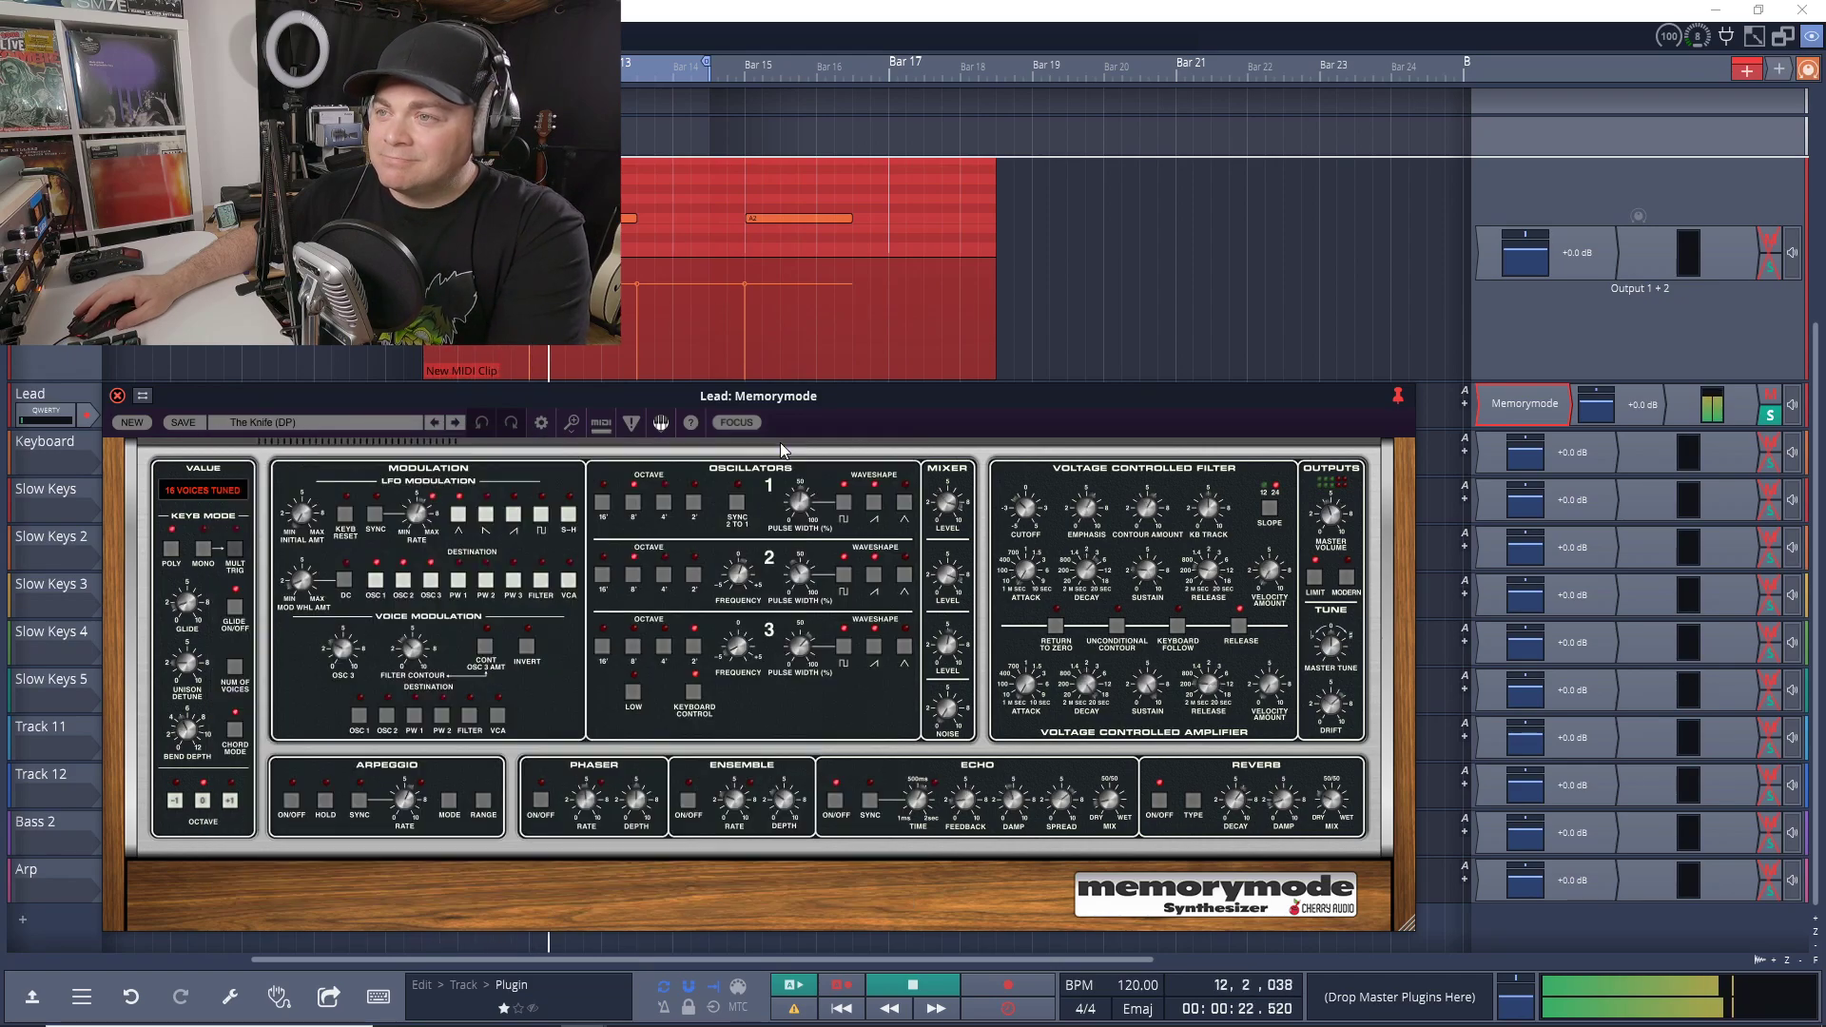
click(350, 431)
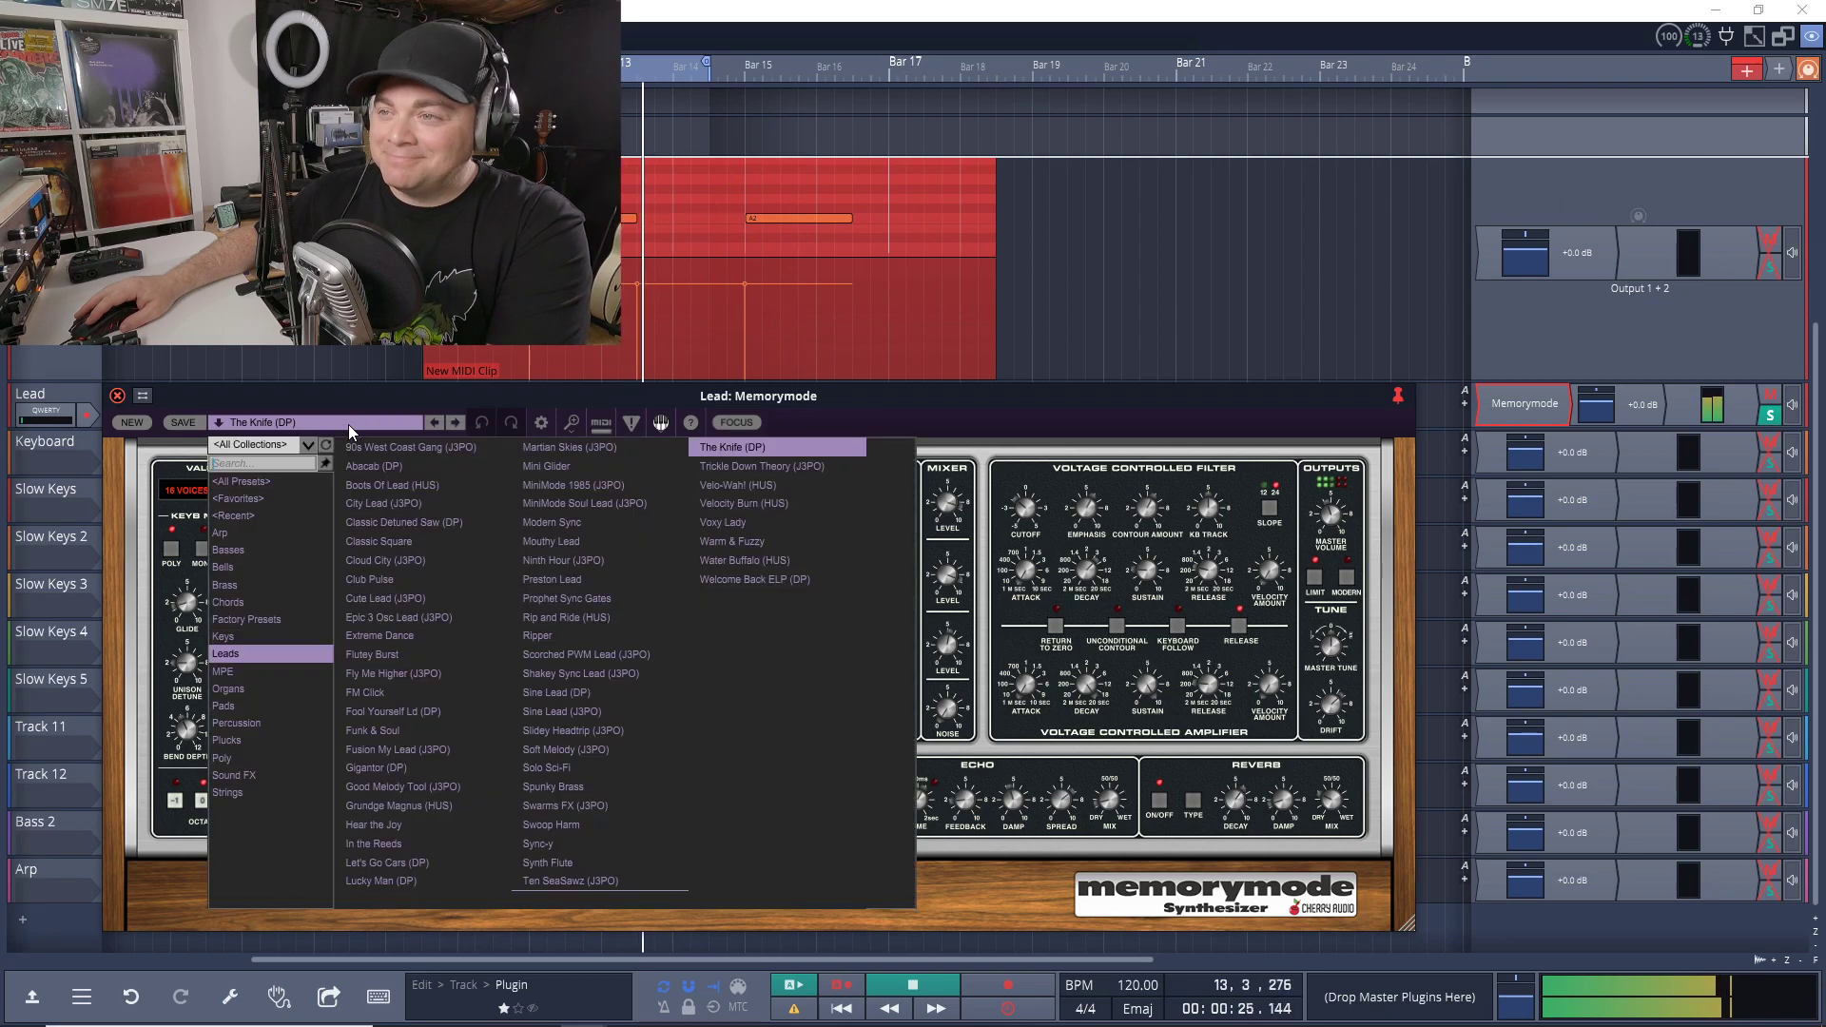
click(791, 508)
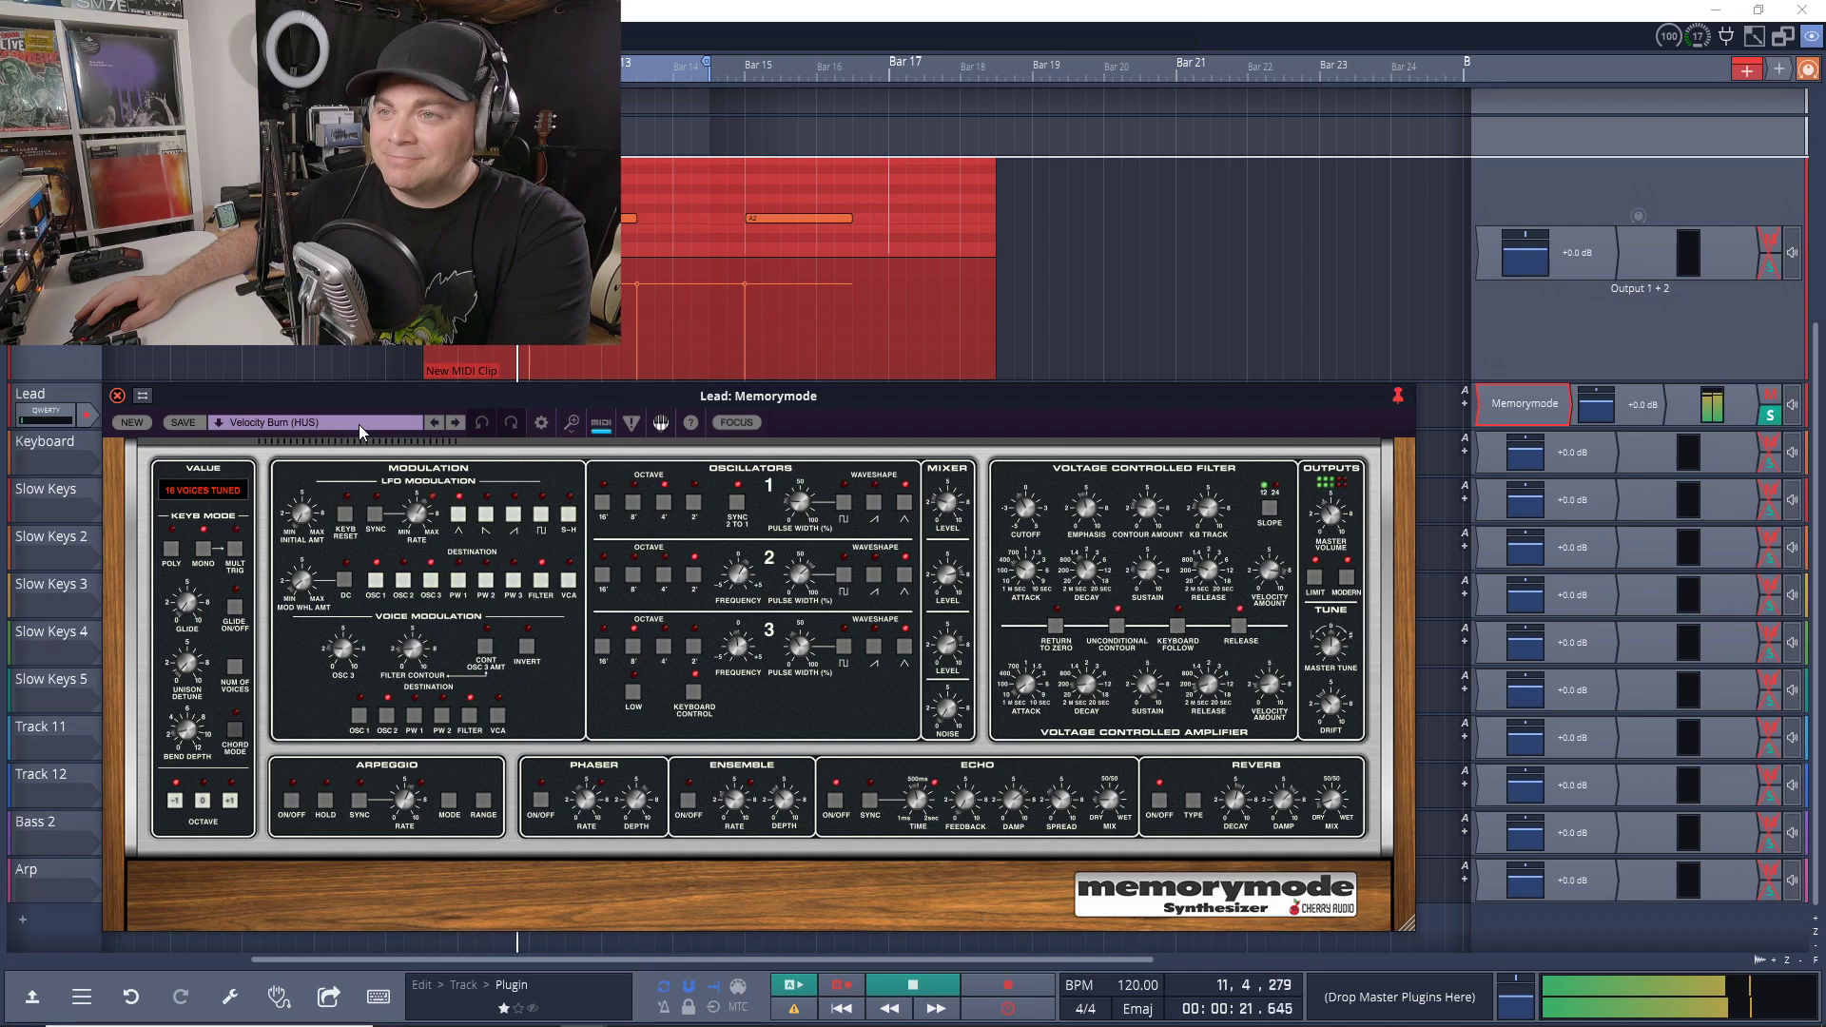
Advance to the next lead, then audition Water Buffalo (HUS), Mouthy Lead, and Shakey Sync Lead (J3PO).
click(457, 422)
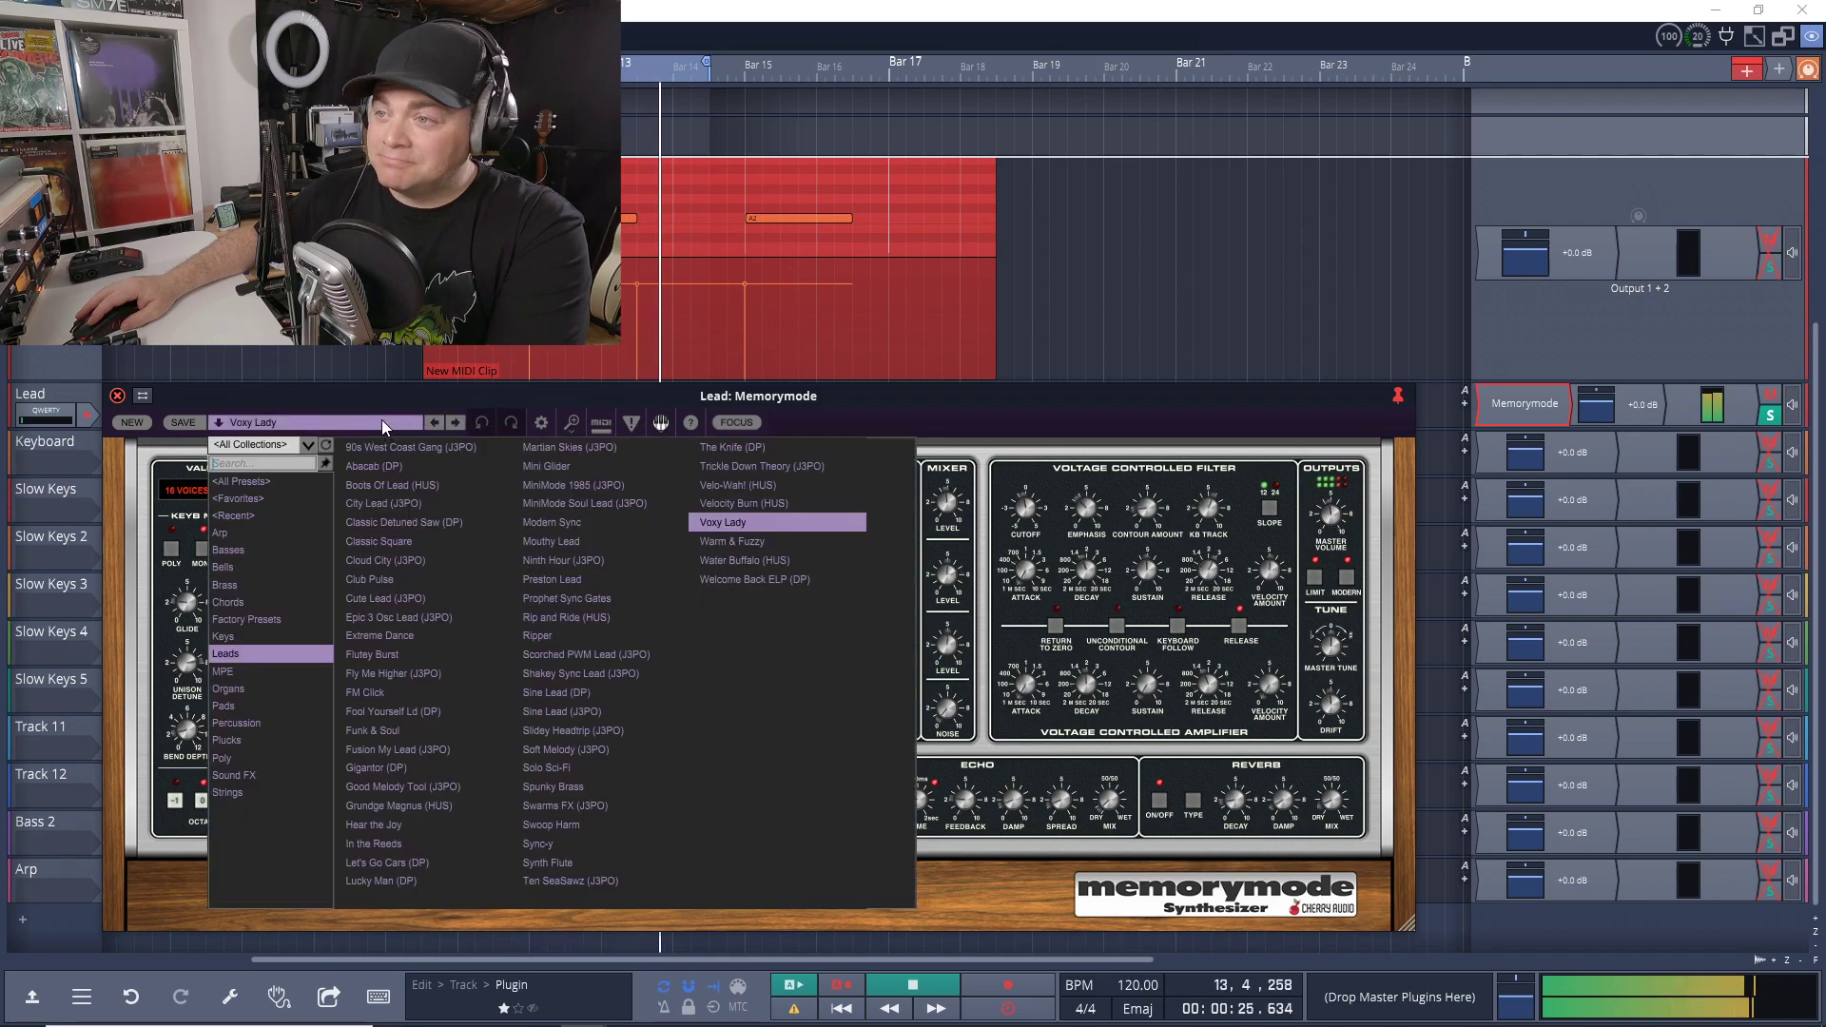
click(795, 561)
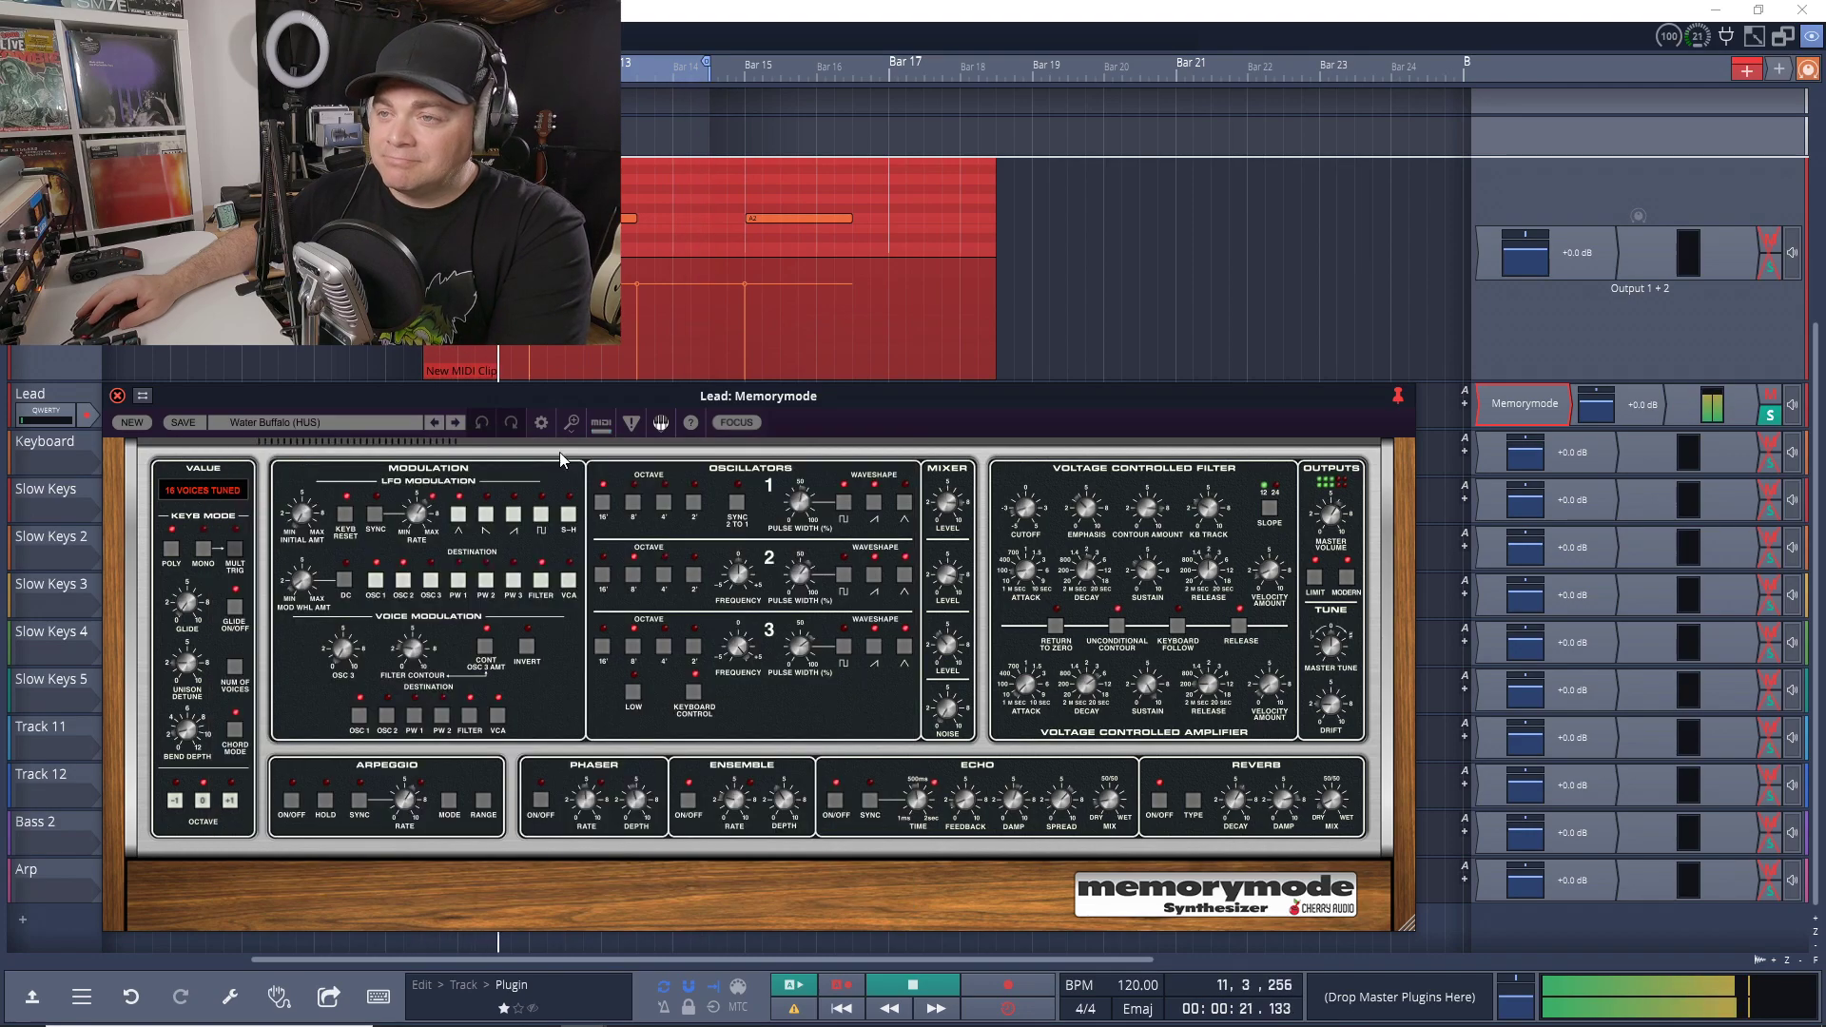
click(371, 424)
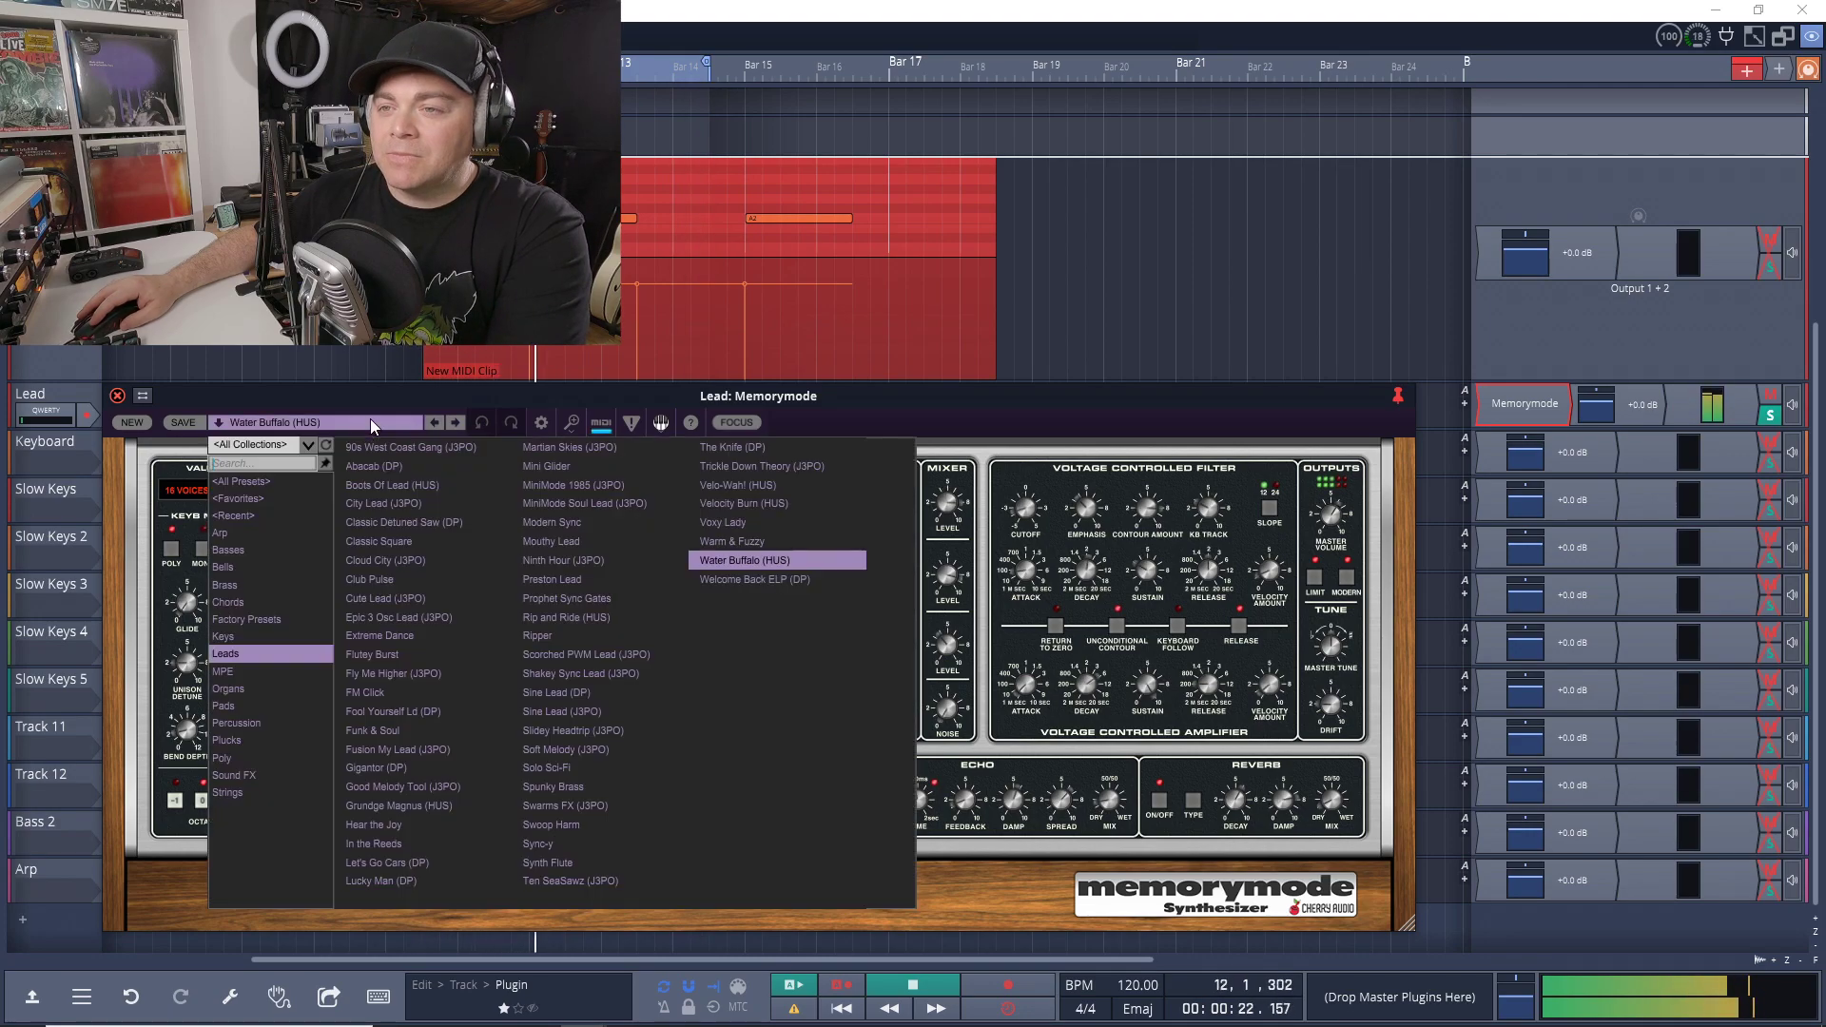
click(616, 546)
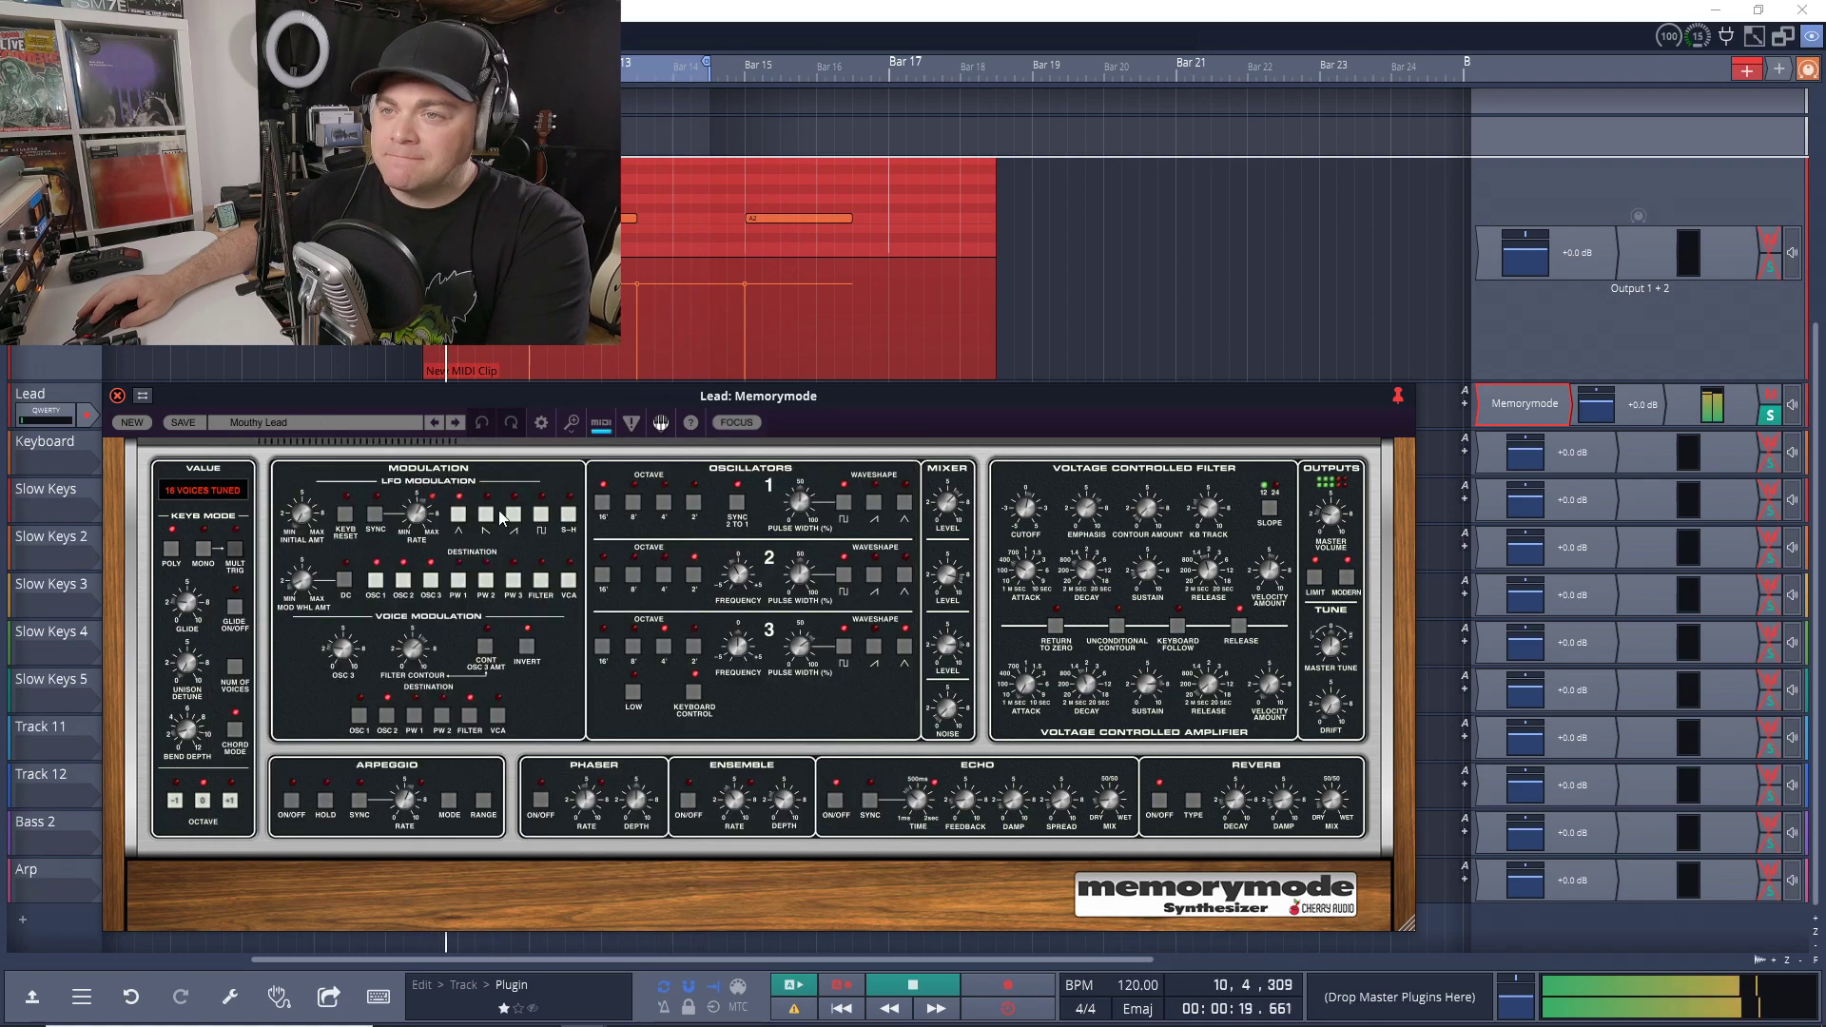
click(368, 424)
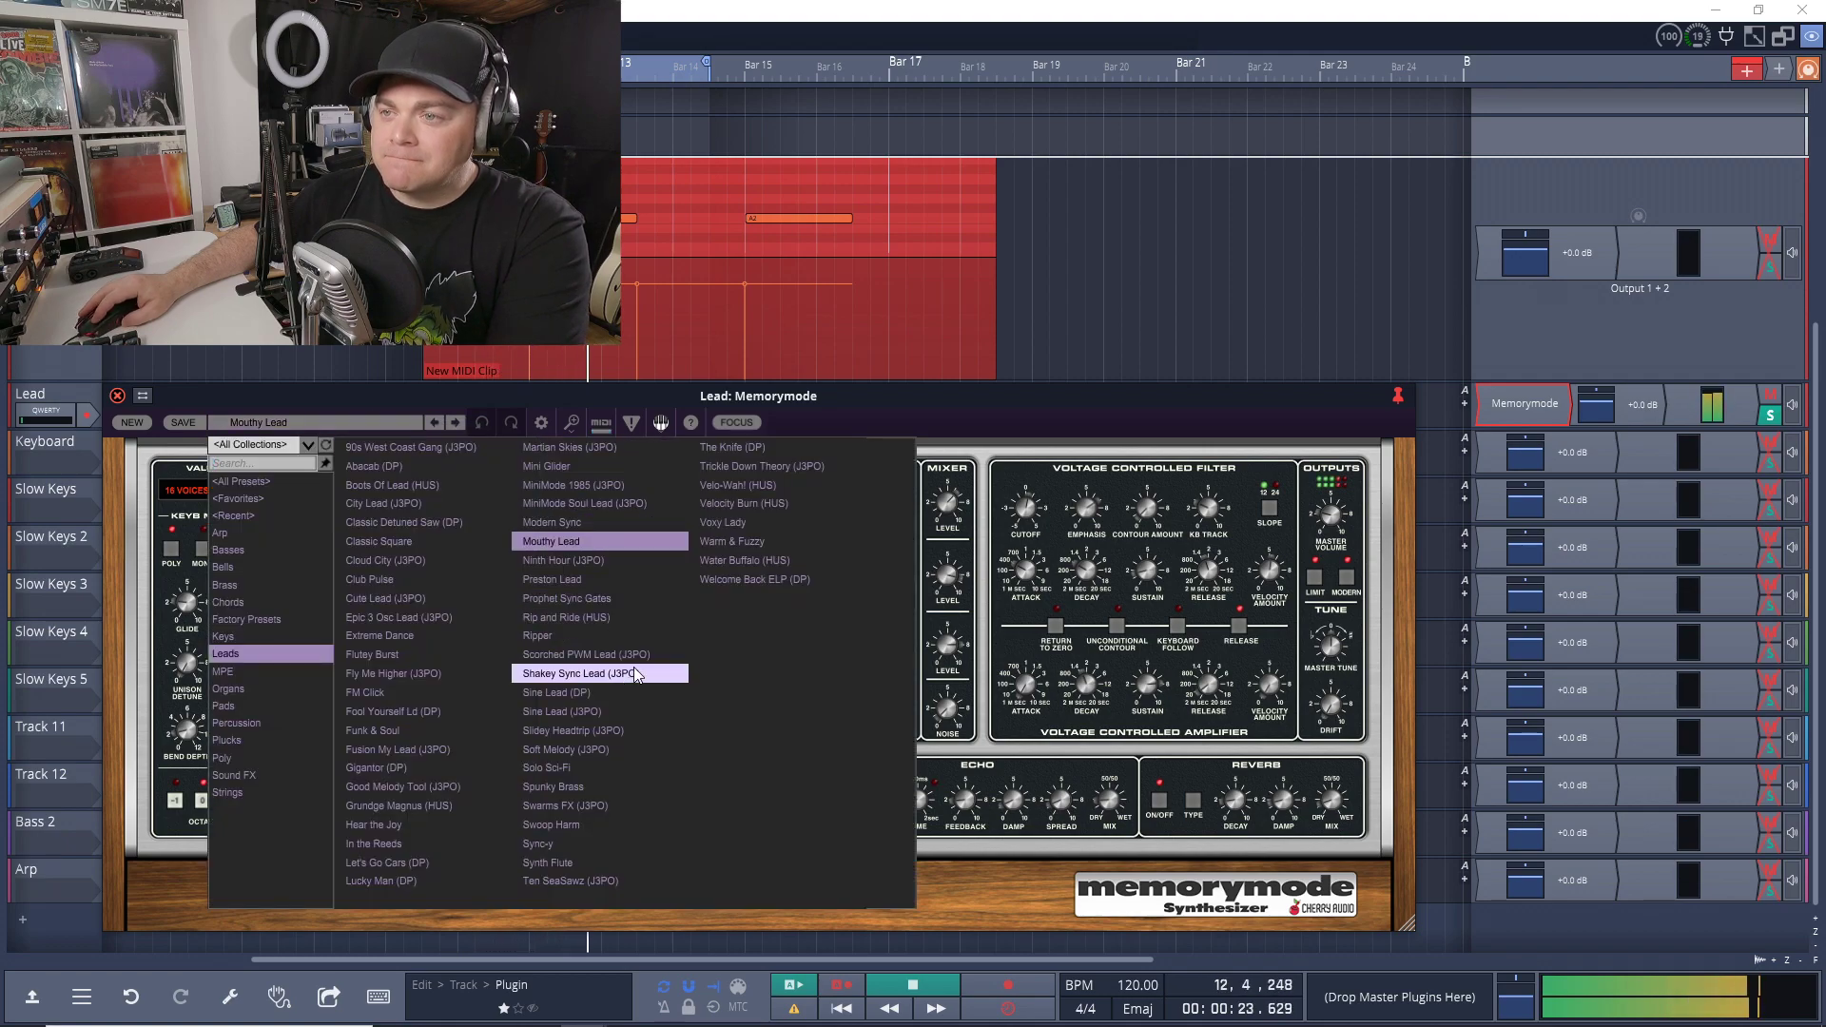
click(601, 666)
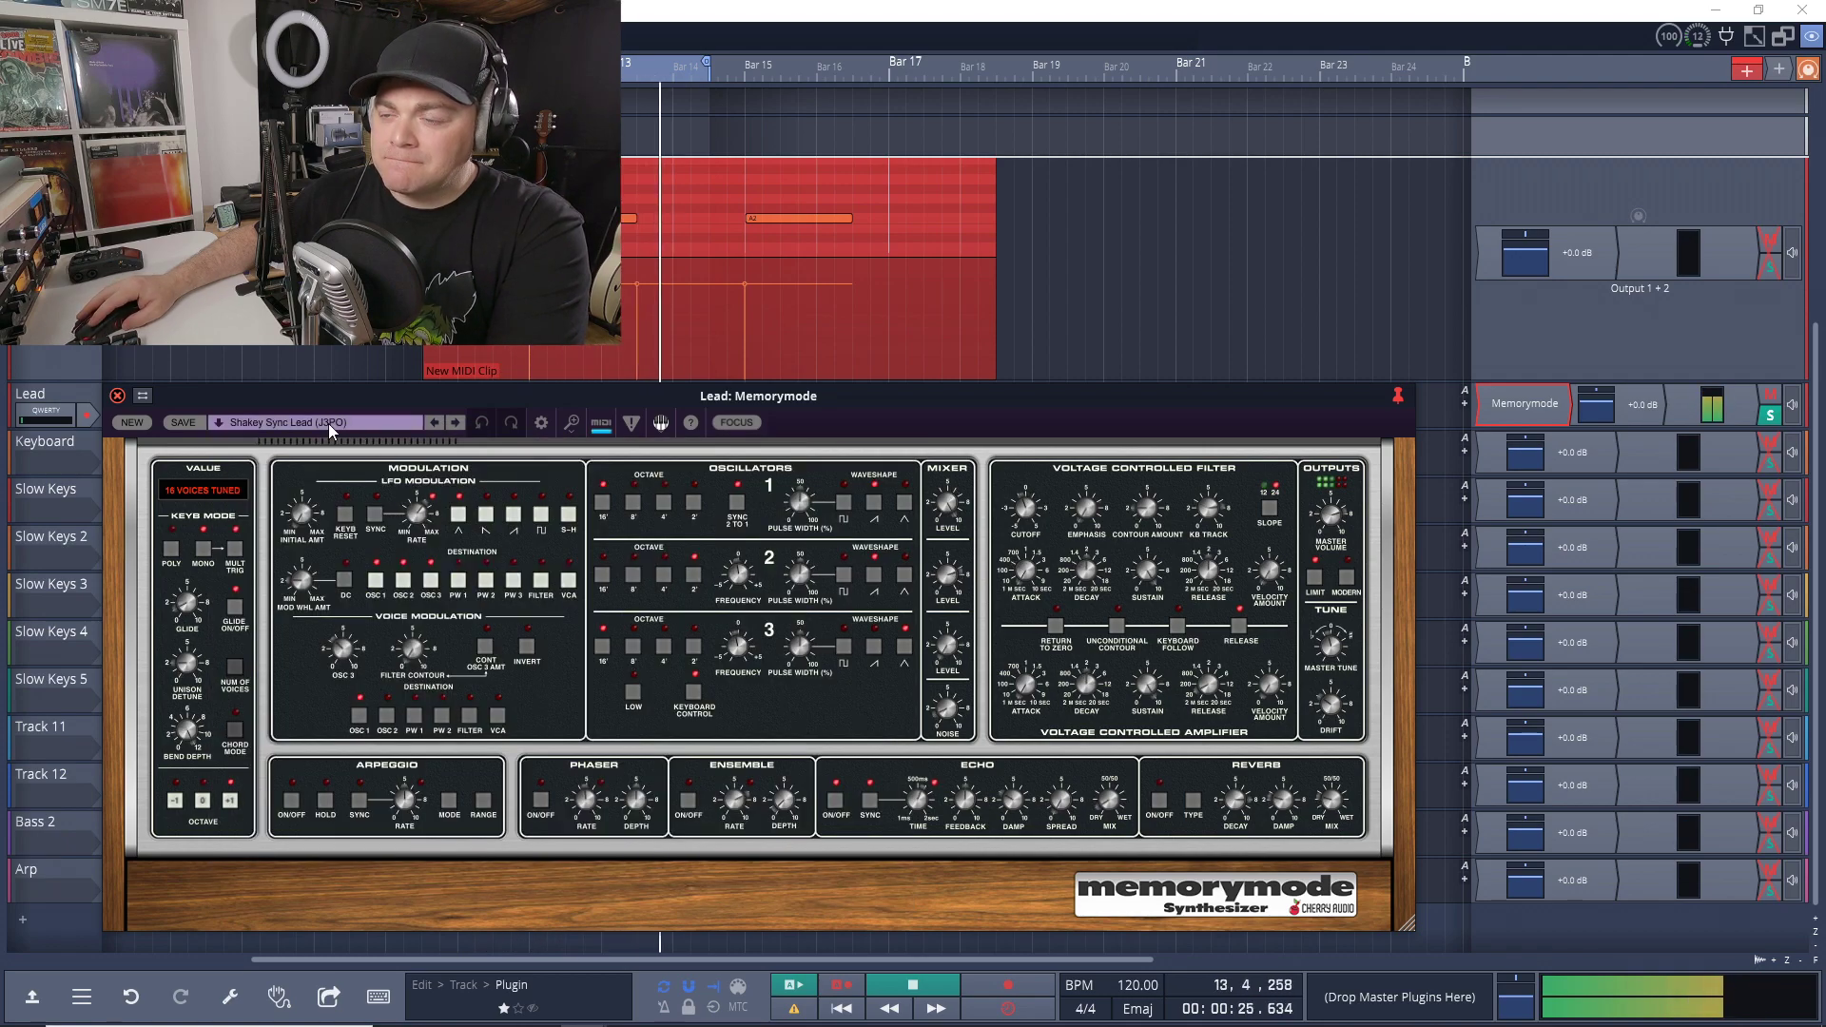
Audition Solo Sci-Fi, Swoop Harm, and Gigantor (DP), then reopen the preset list.
click(369, 425)
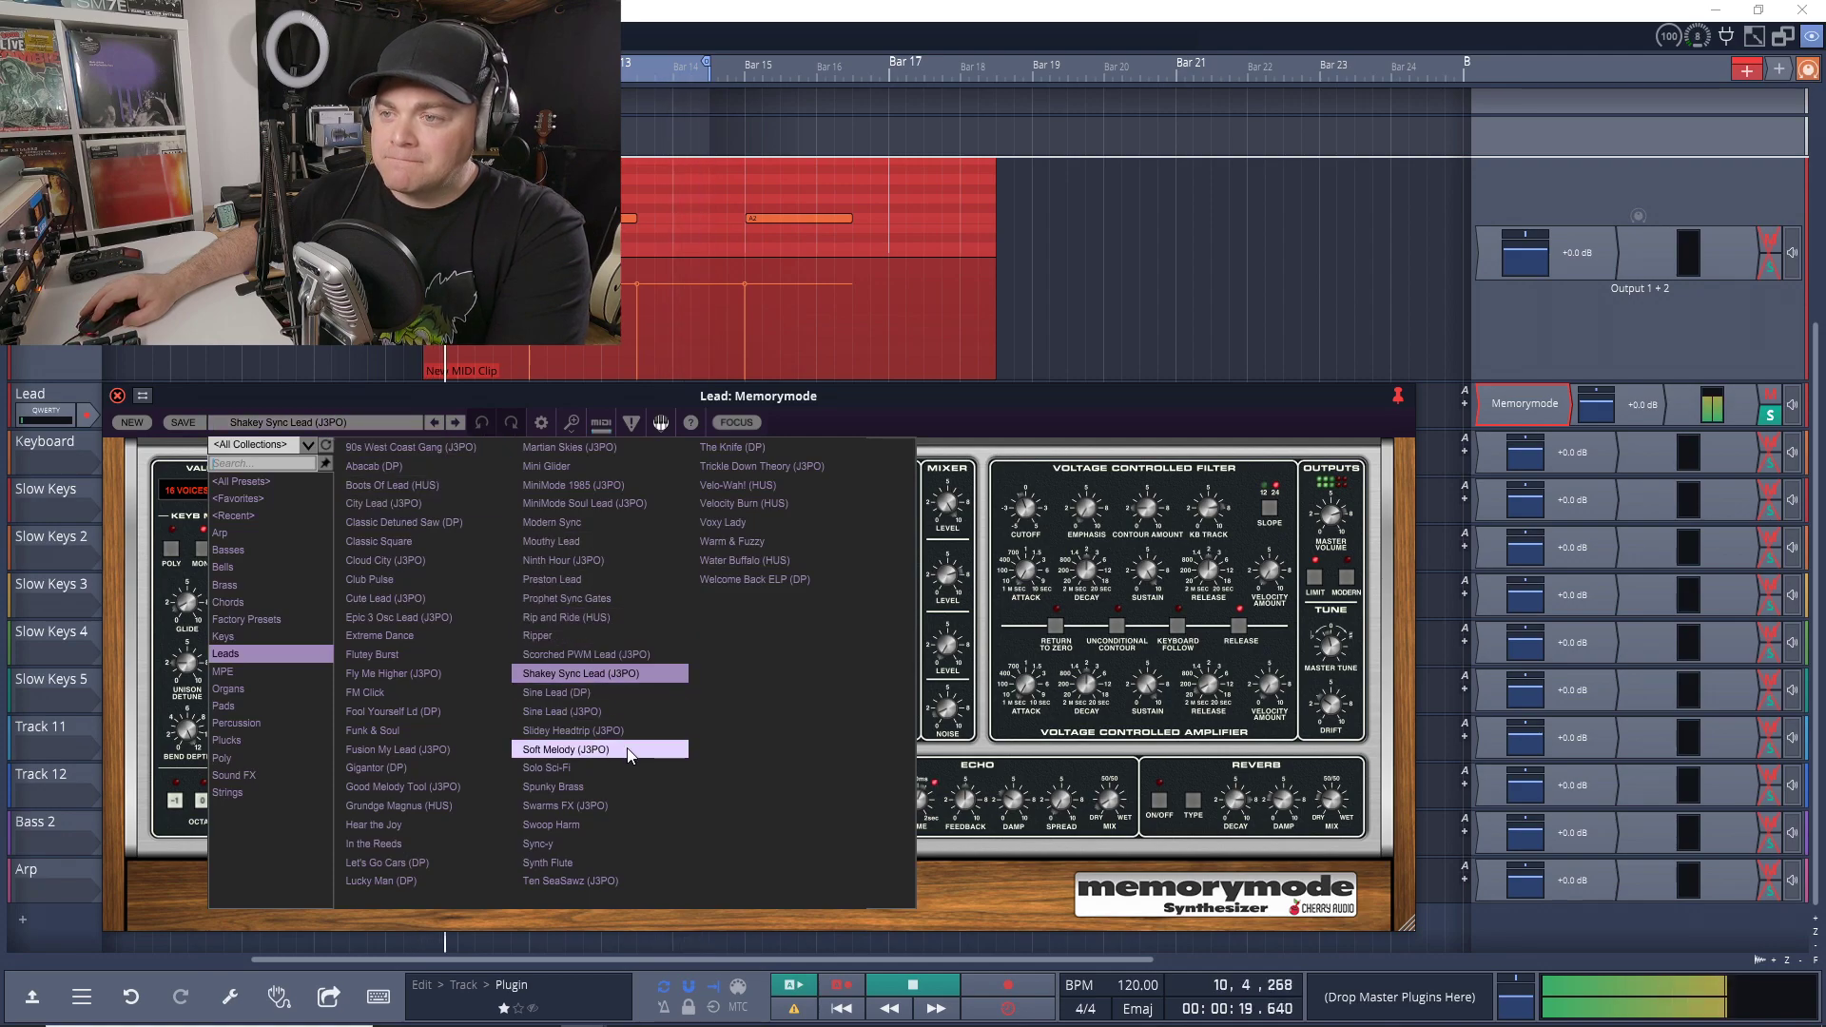
click(557, 768)
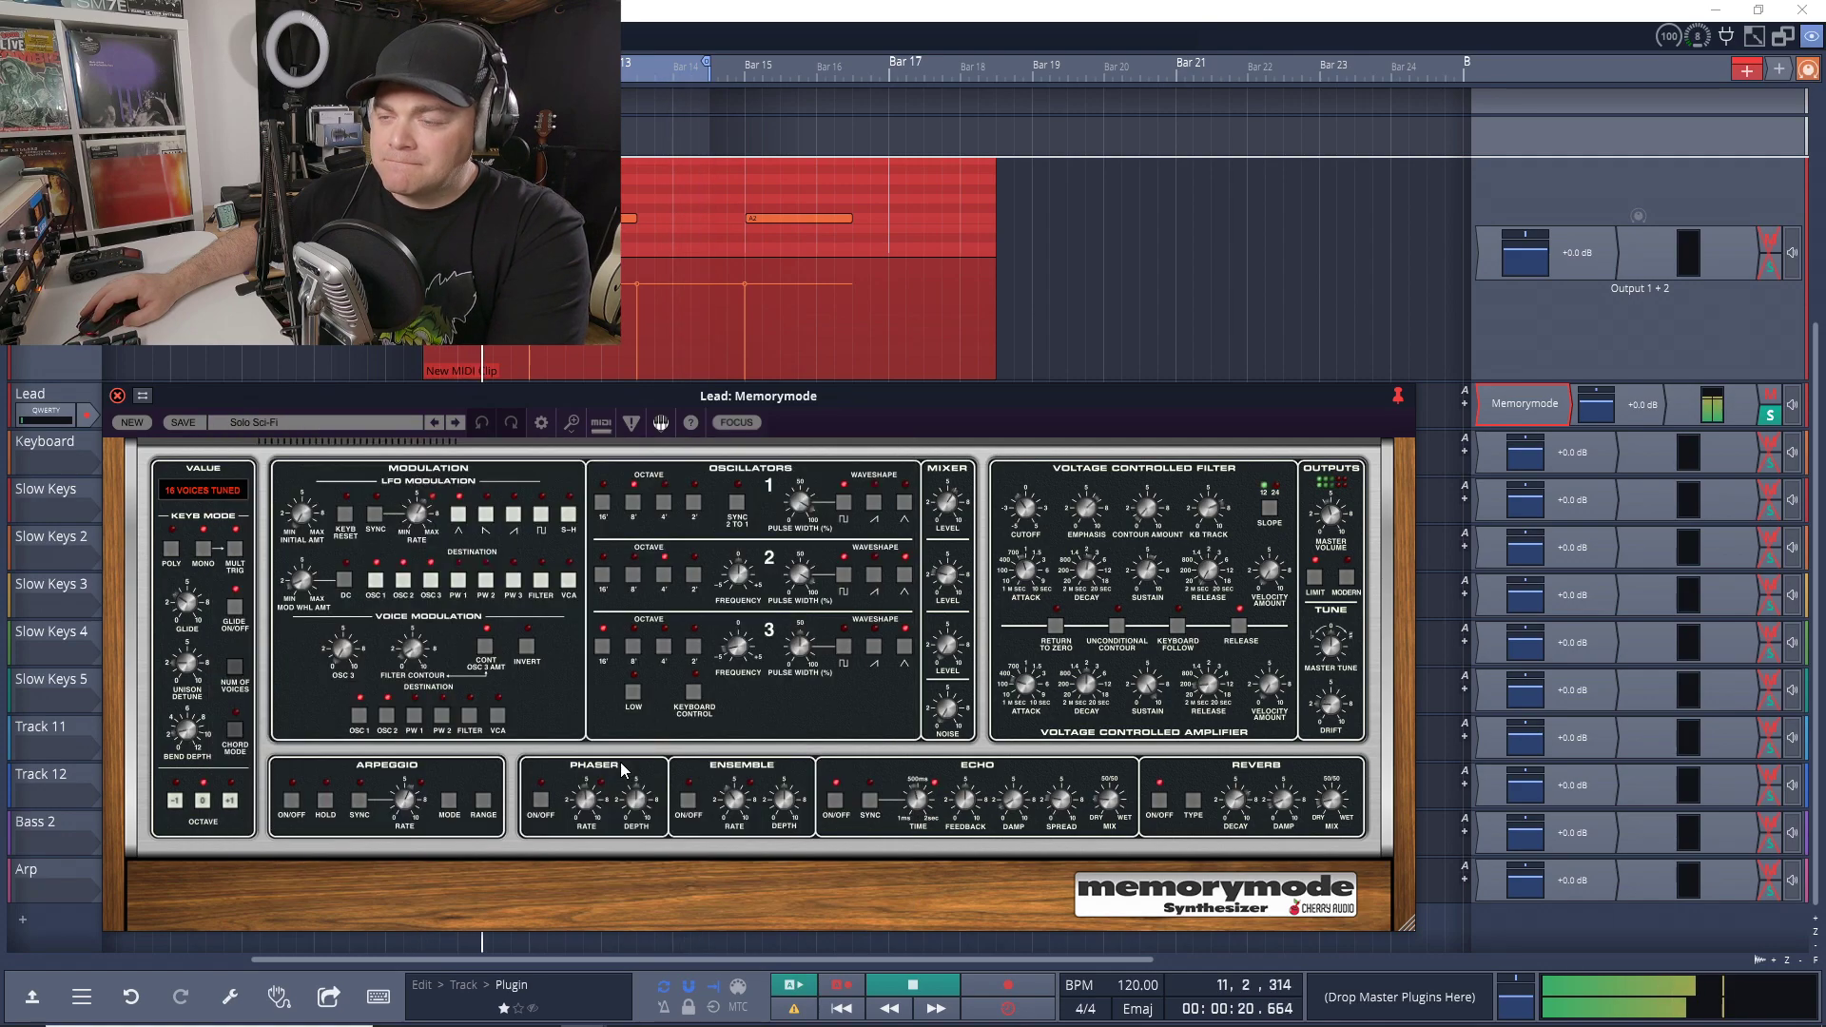
click(329, 424)
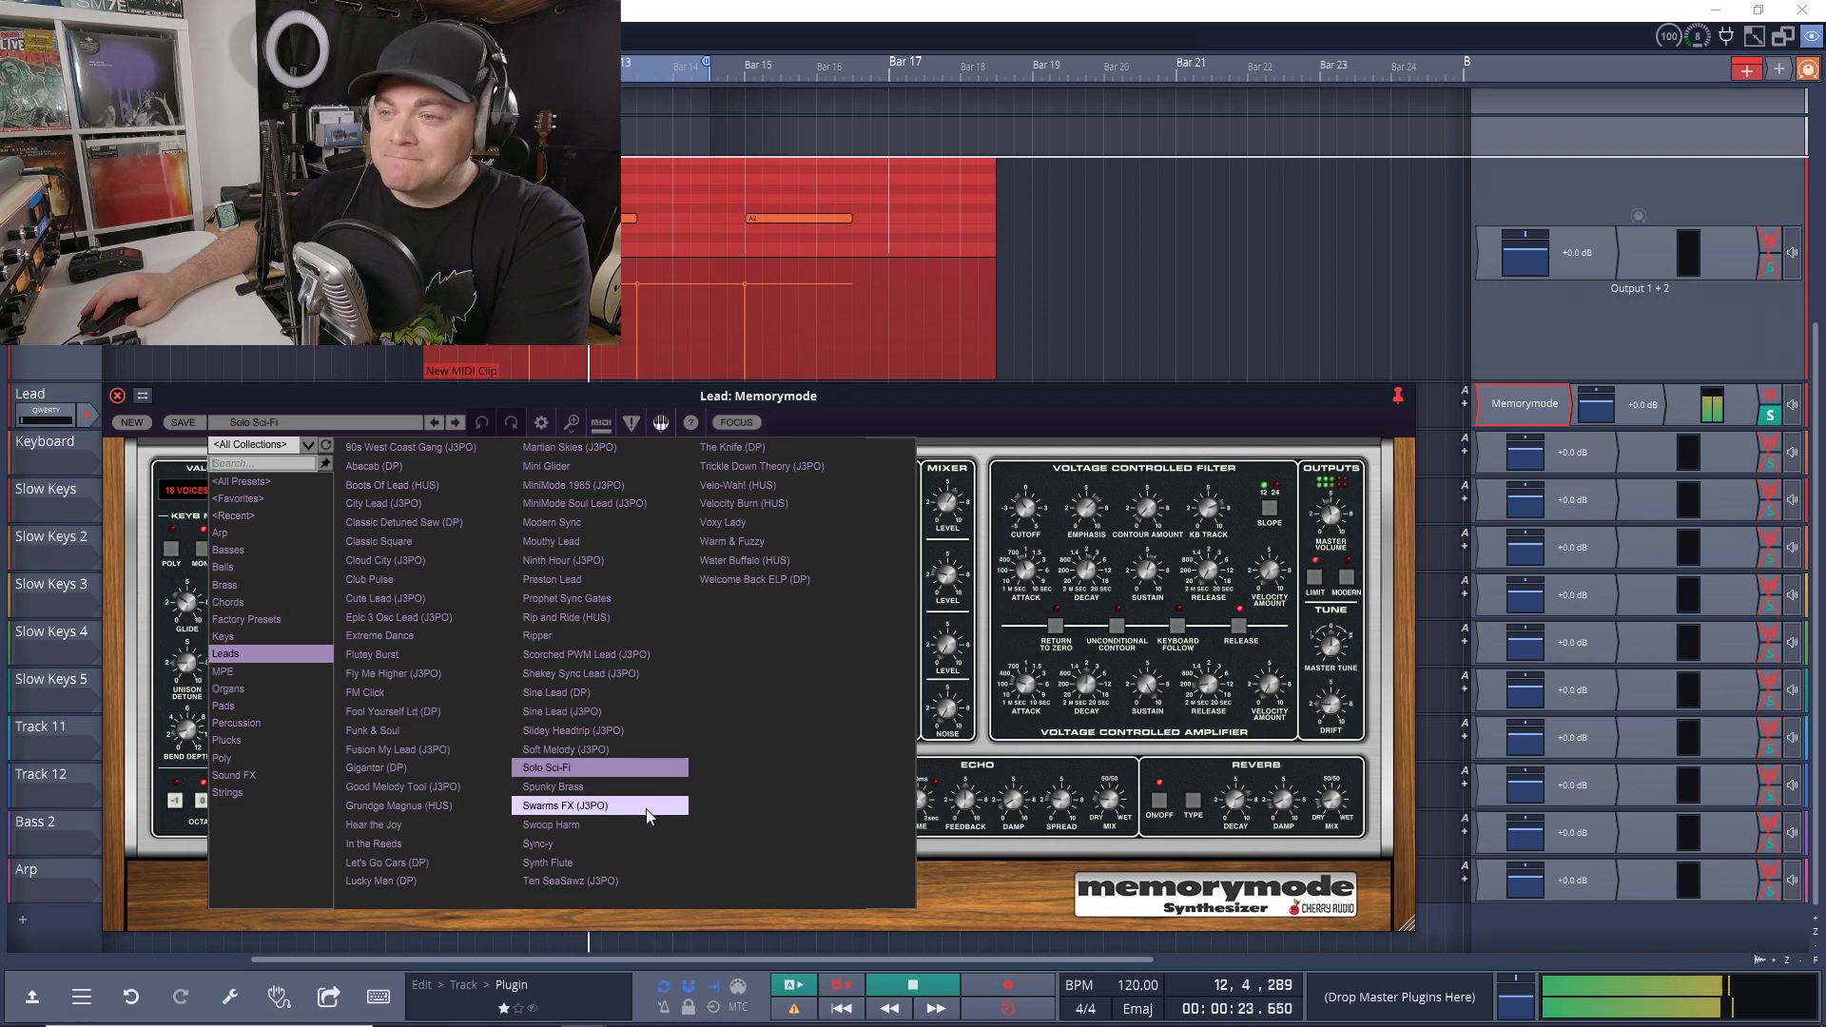
click(564, 825)
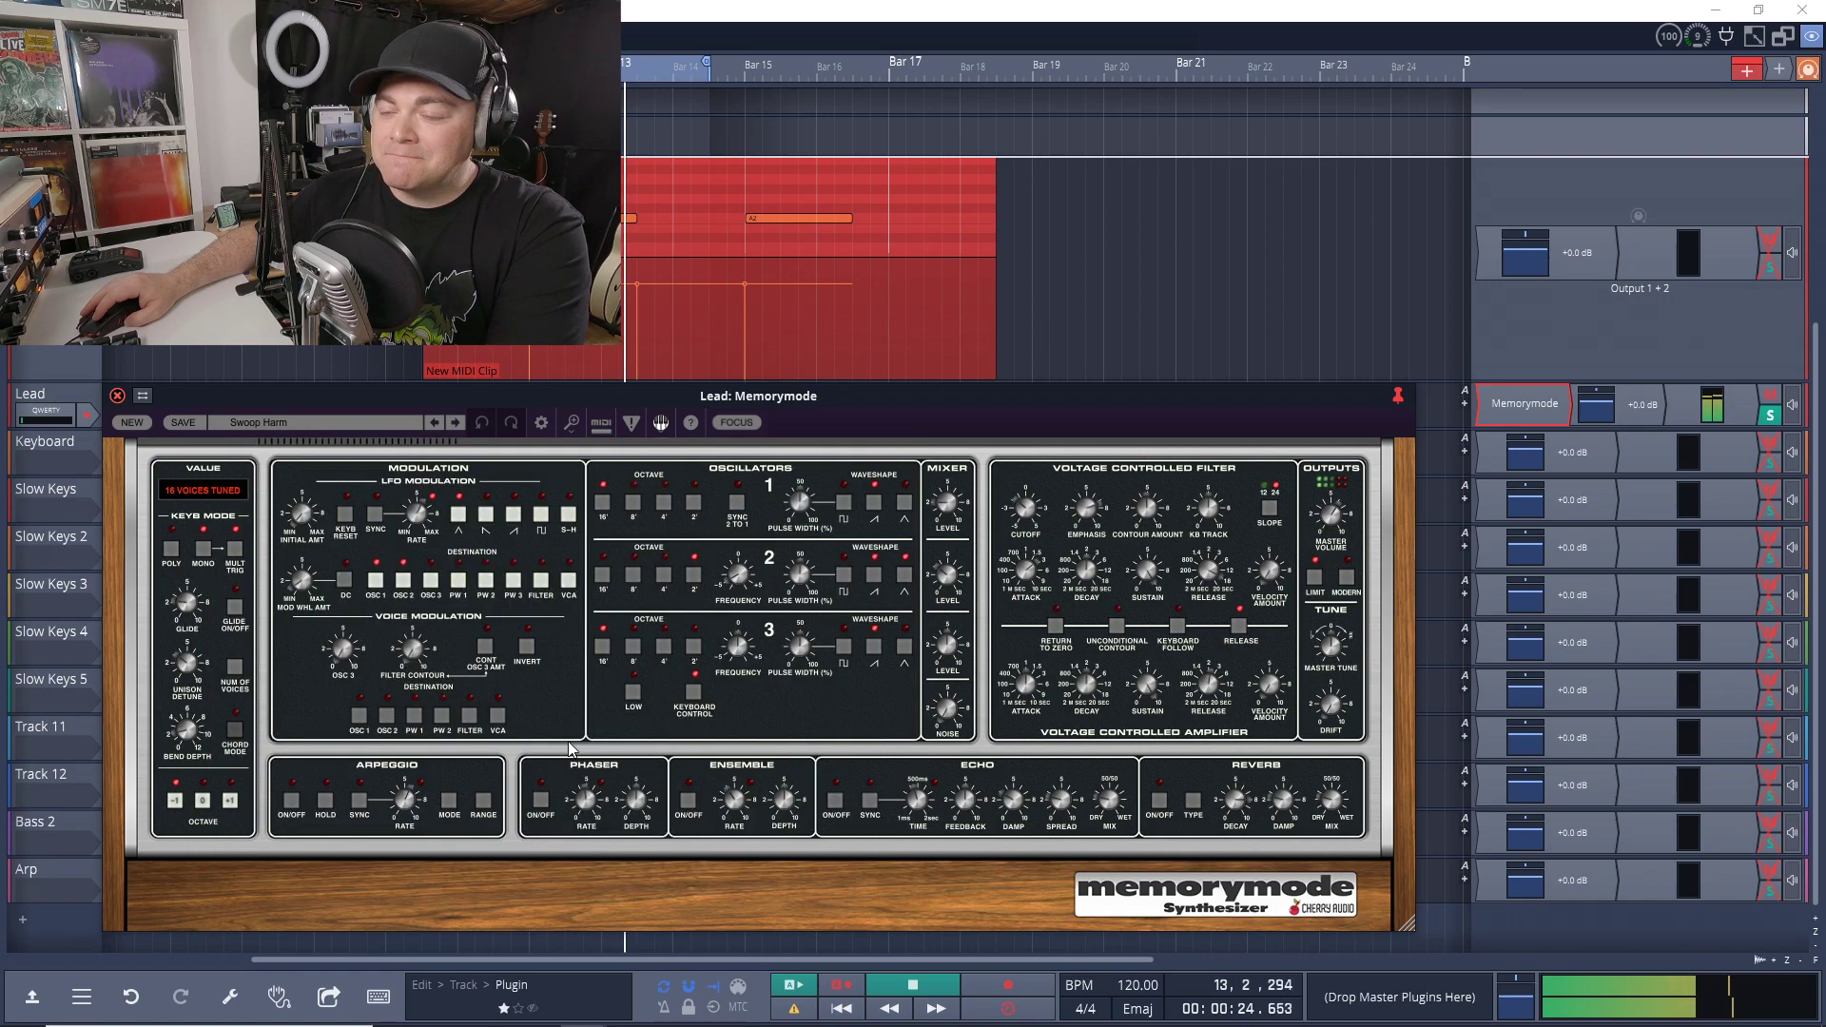
click(339, 425)
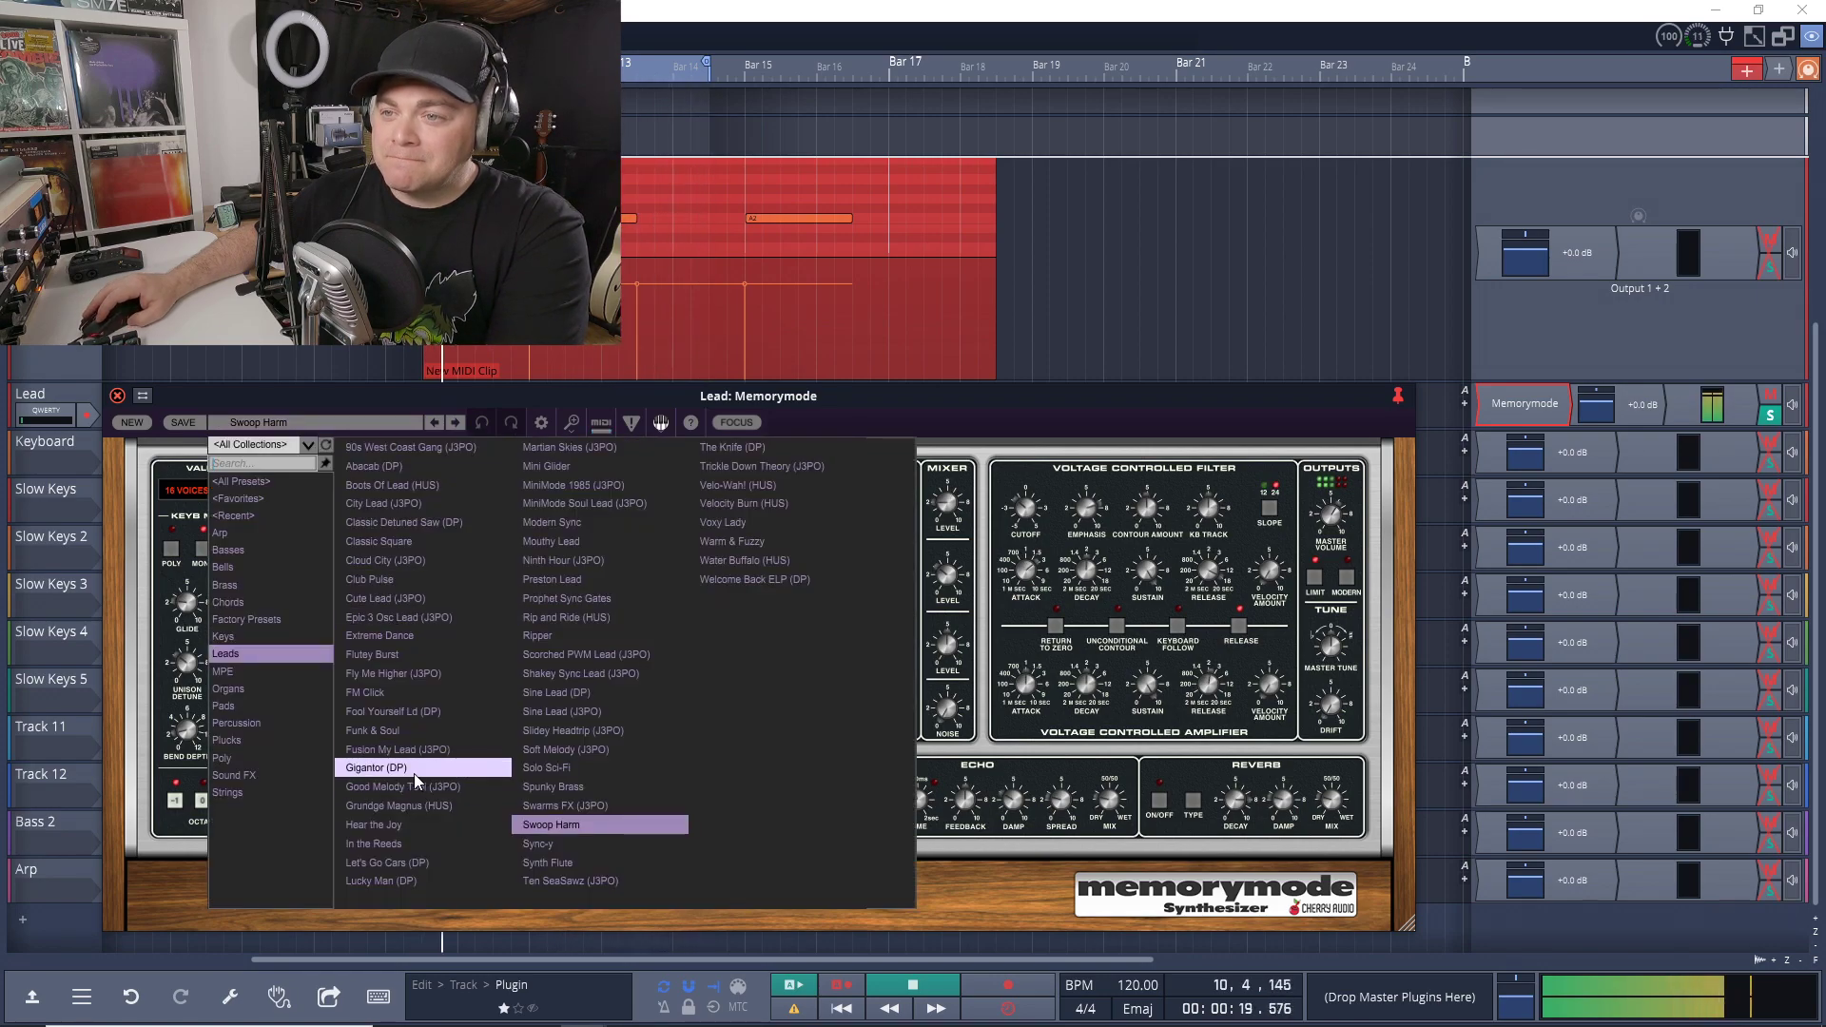
click(377, 768)
click(308, 426)
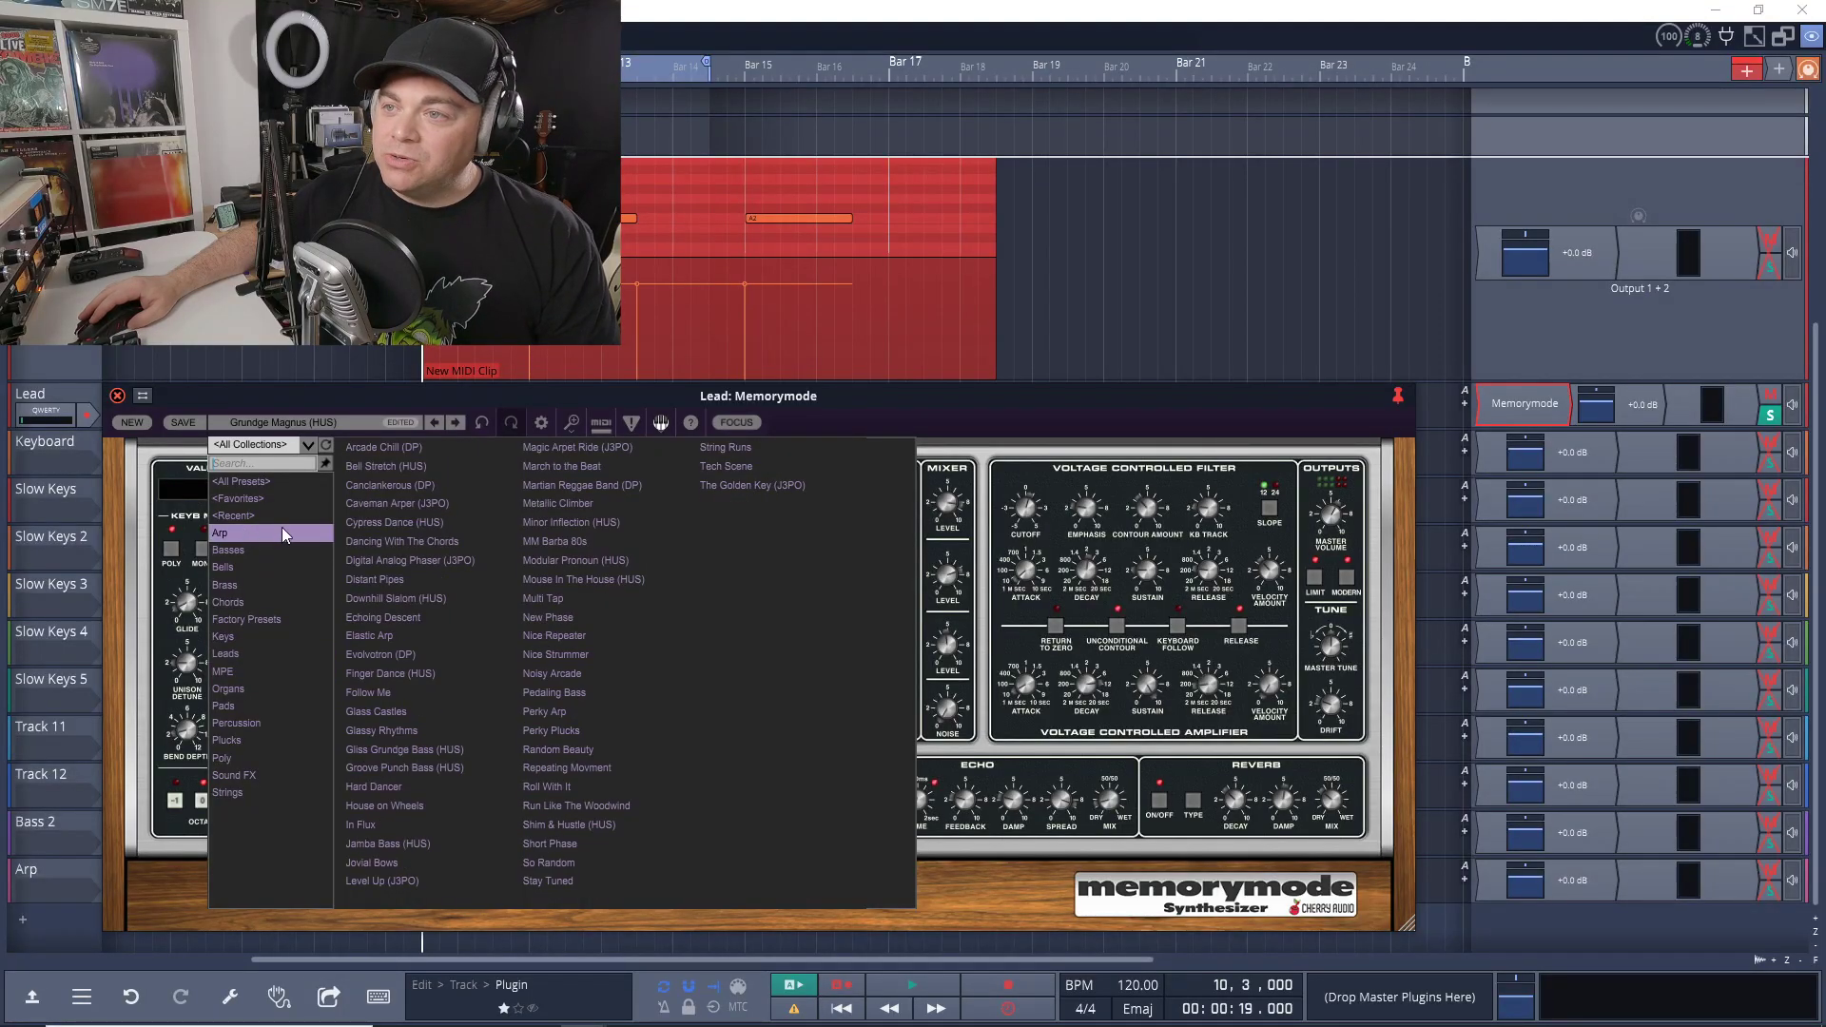
Audition Martian Reggae Band (DP), the next arp preset, and MM Barba 80s, ending on Roll With It.
click(660, 505)
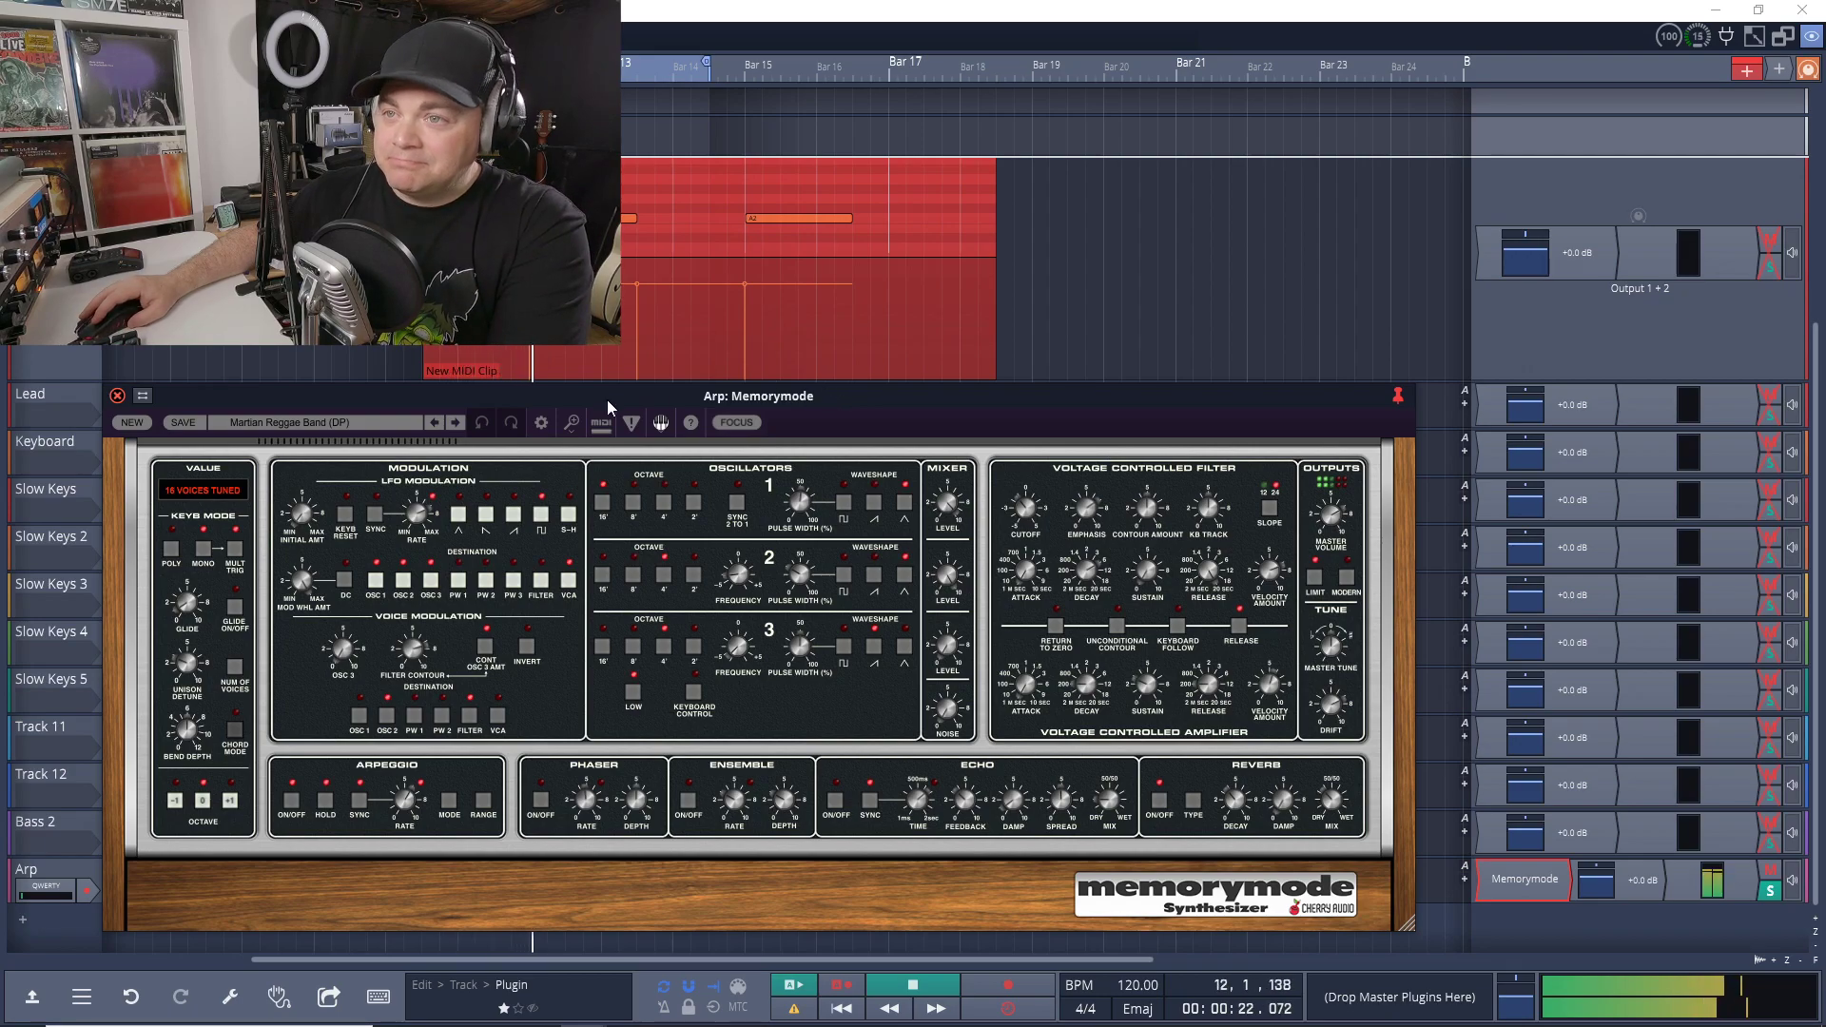
click(458, 423)
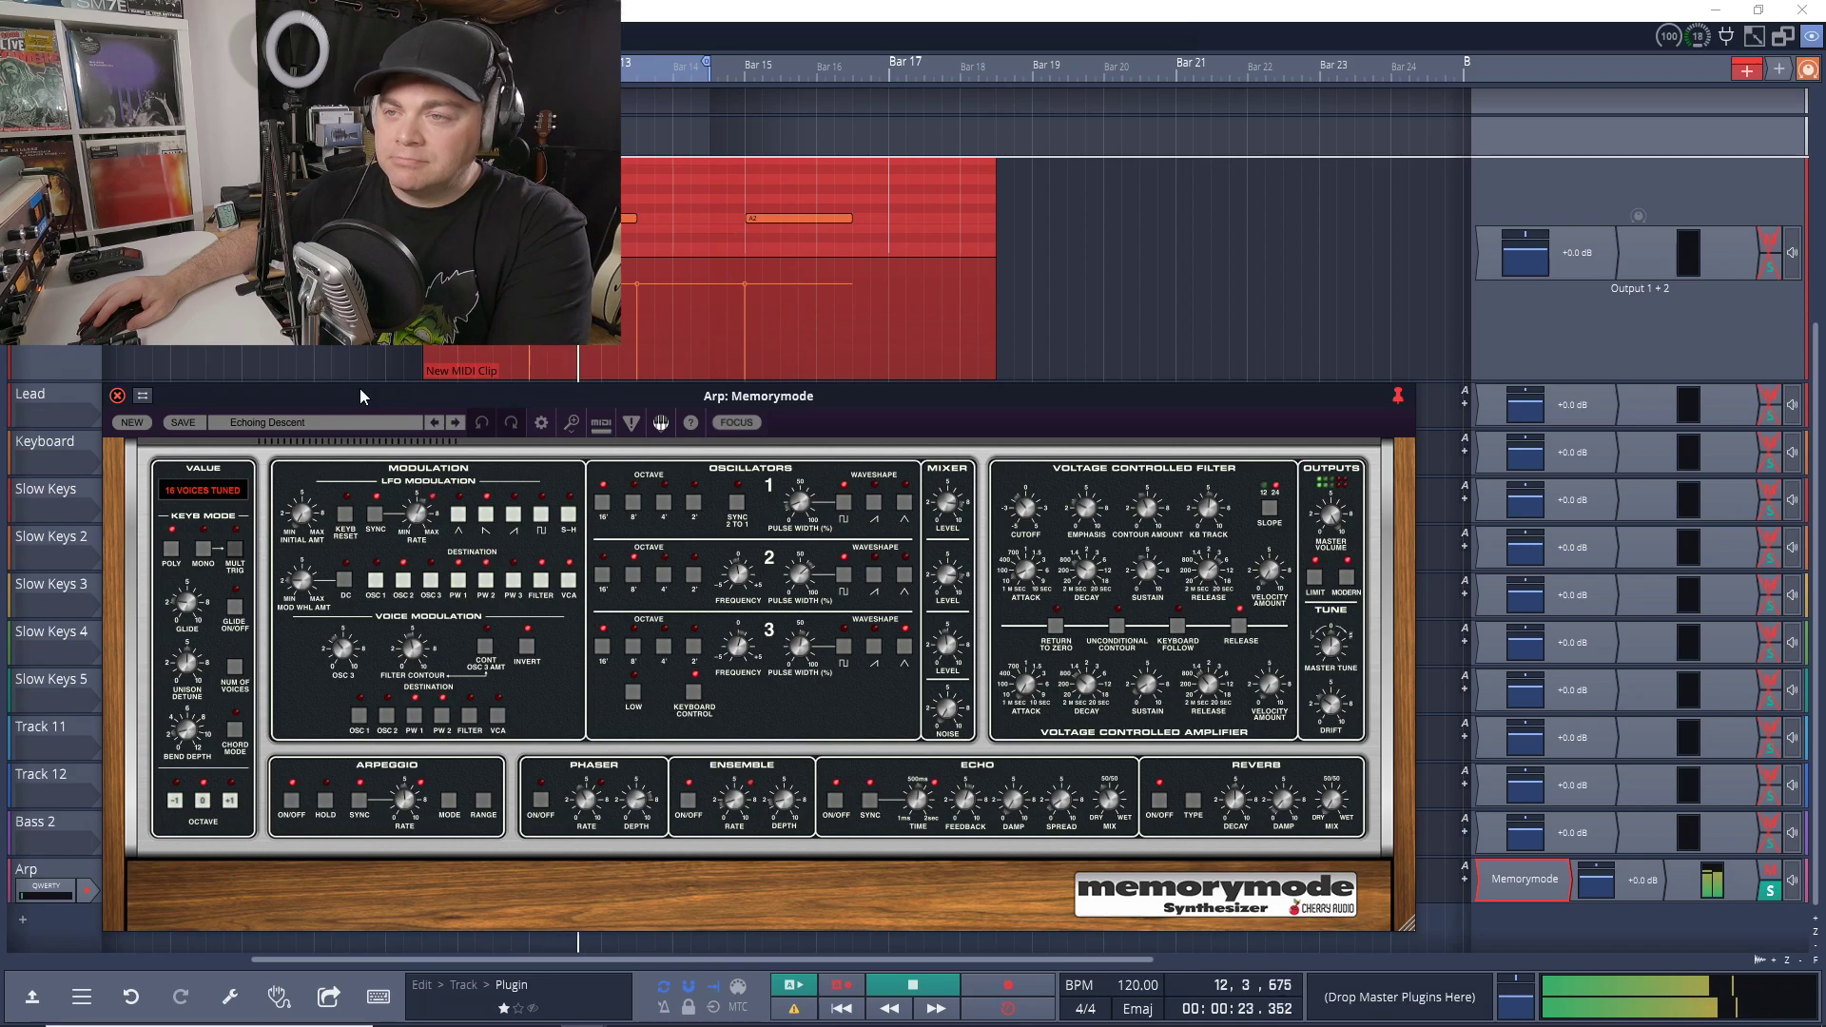
scroll(360, 424, down, 1)
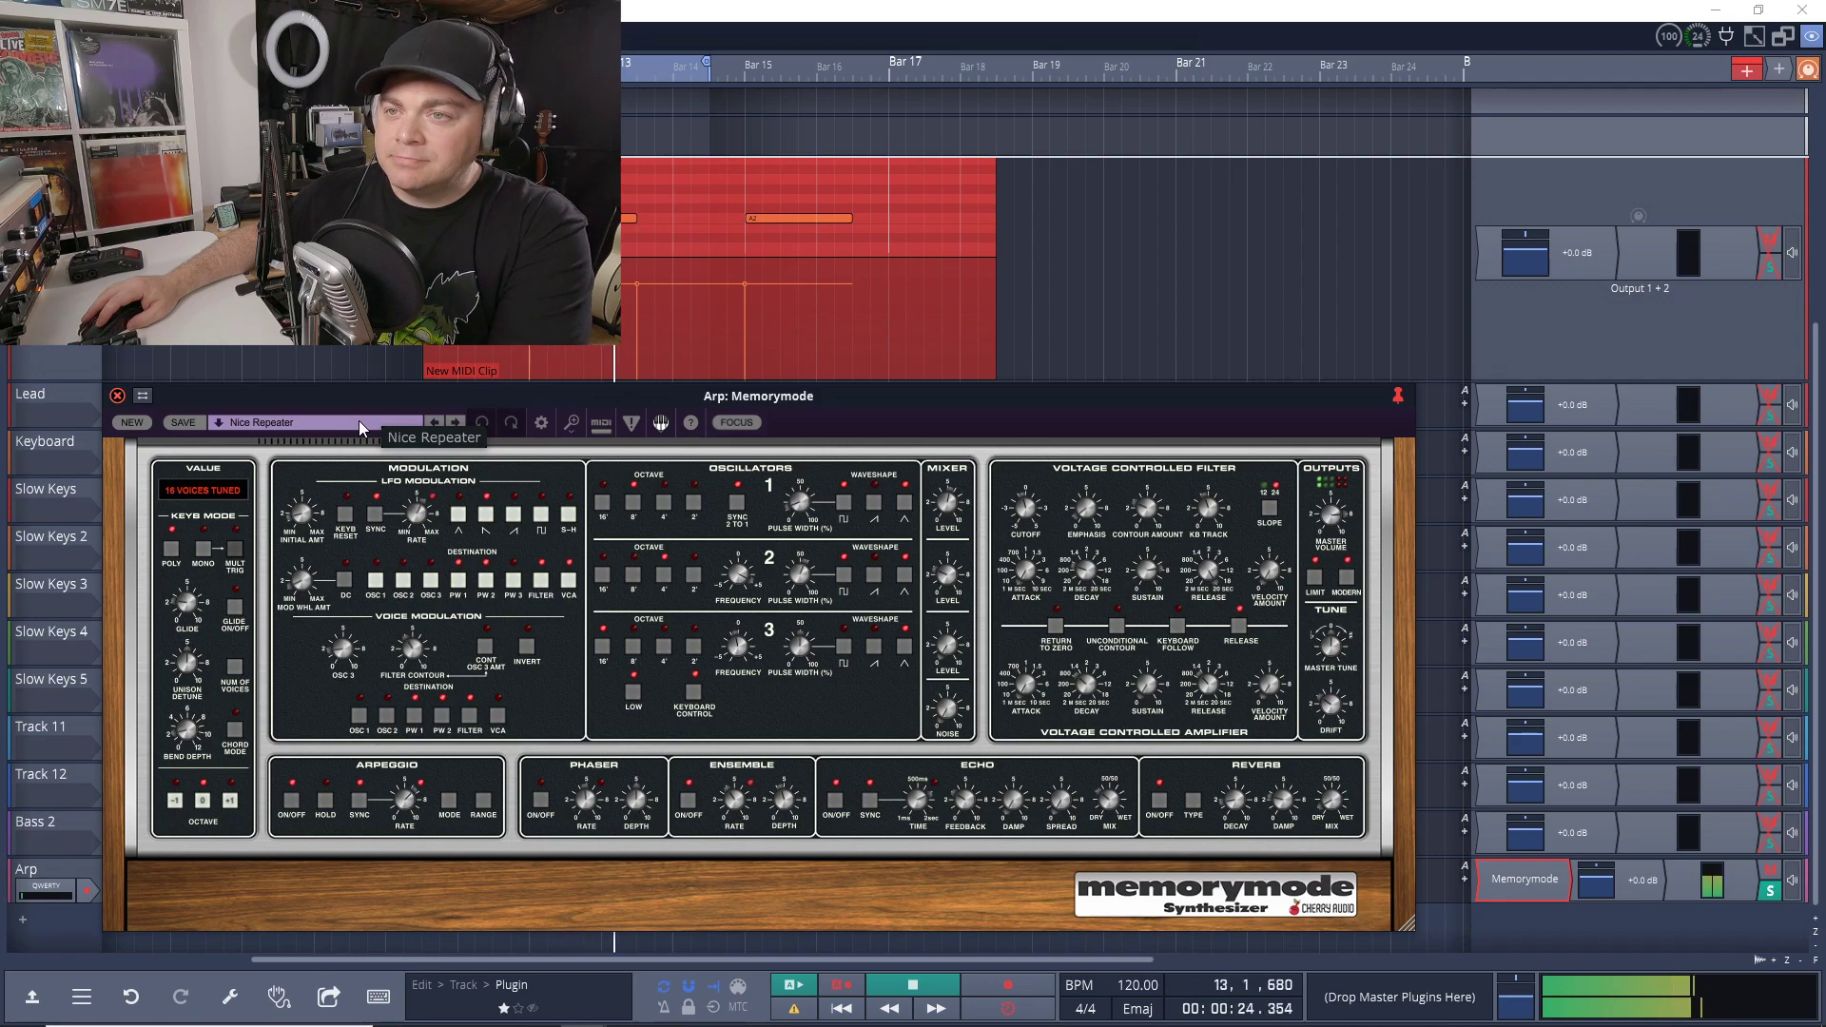
click(360, 426)
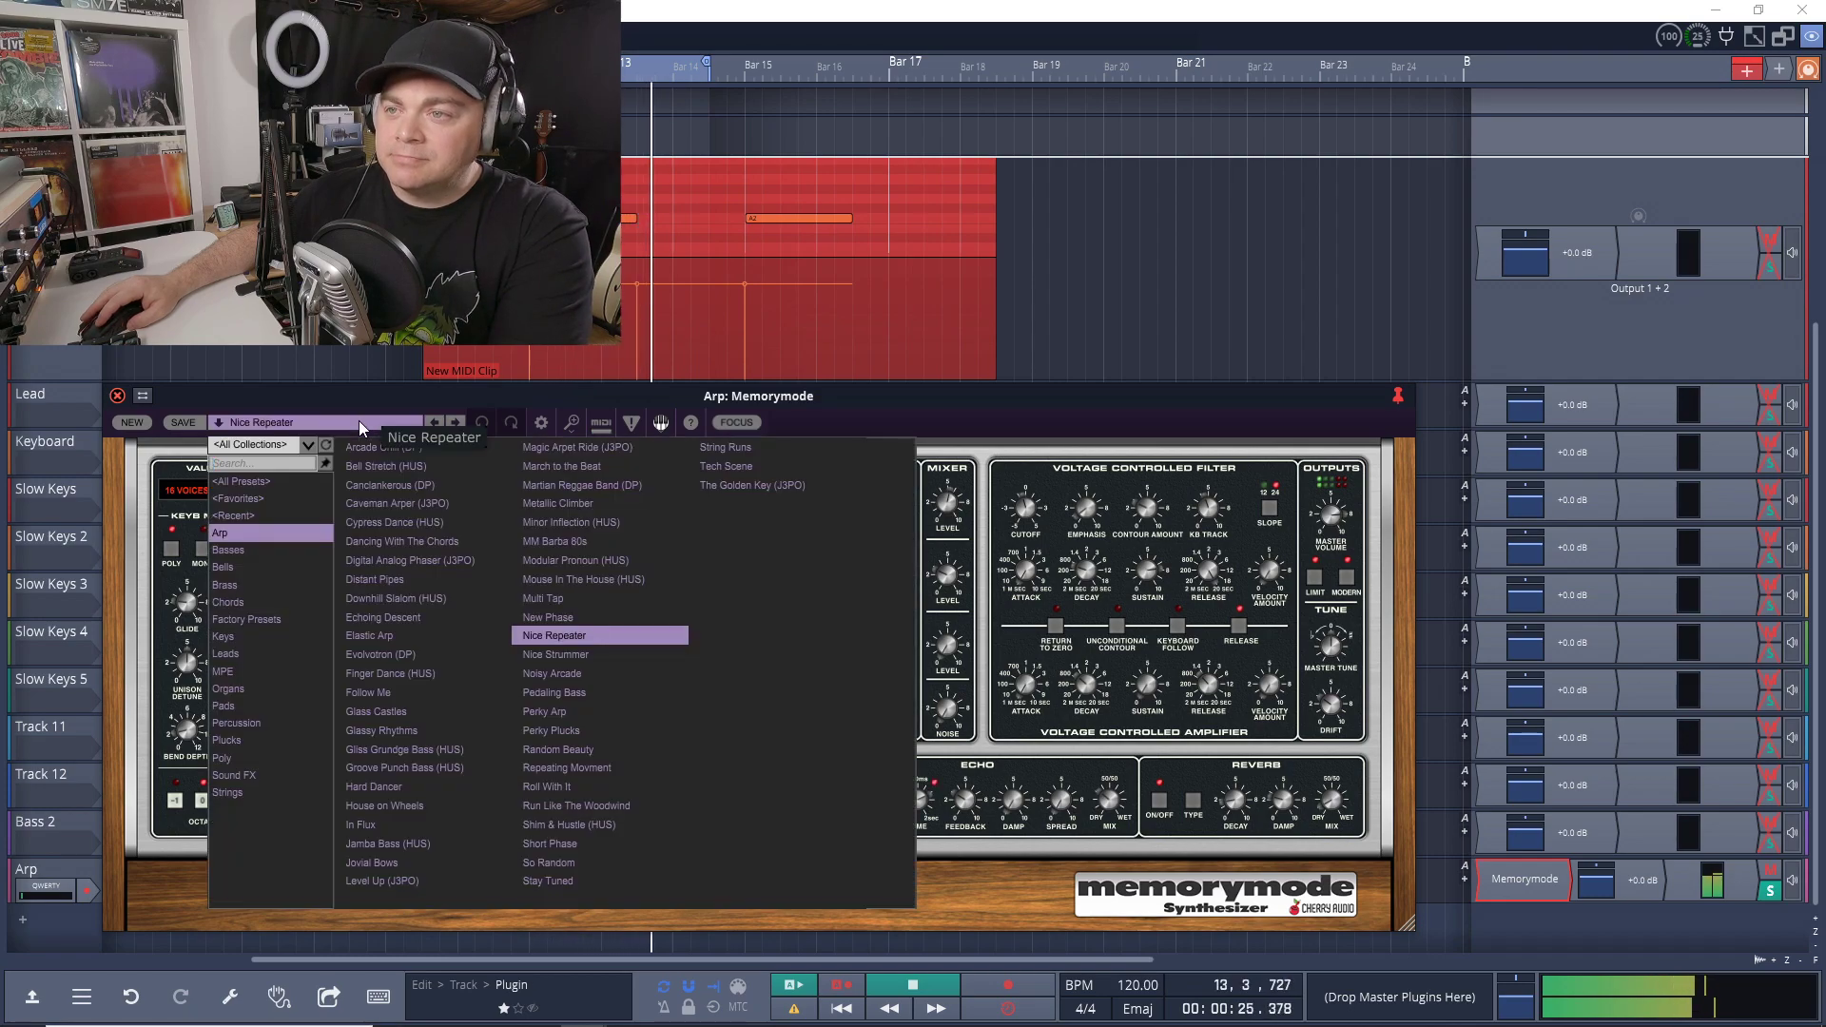
click(658, 544)
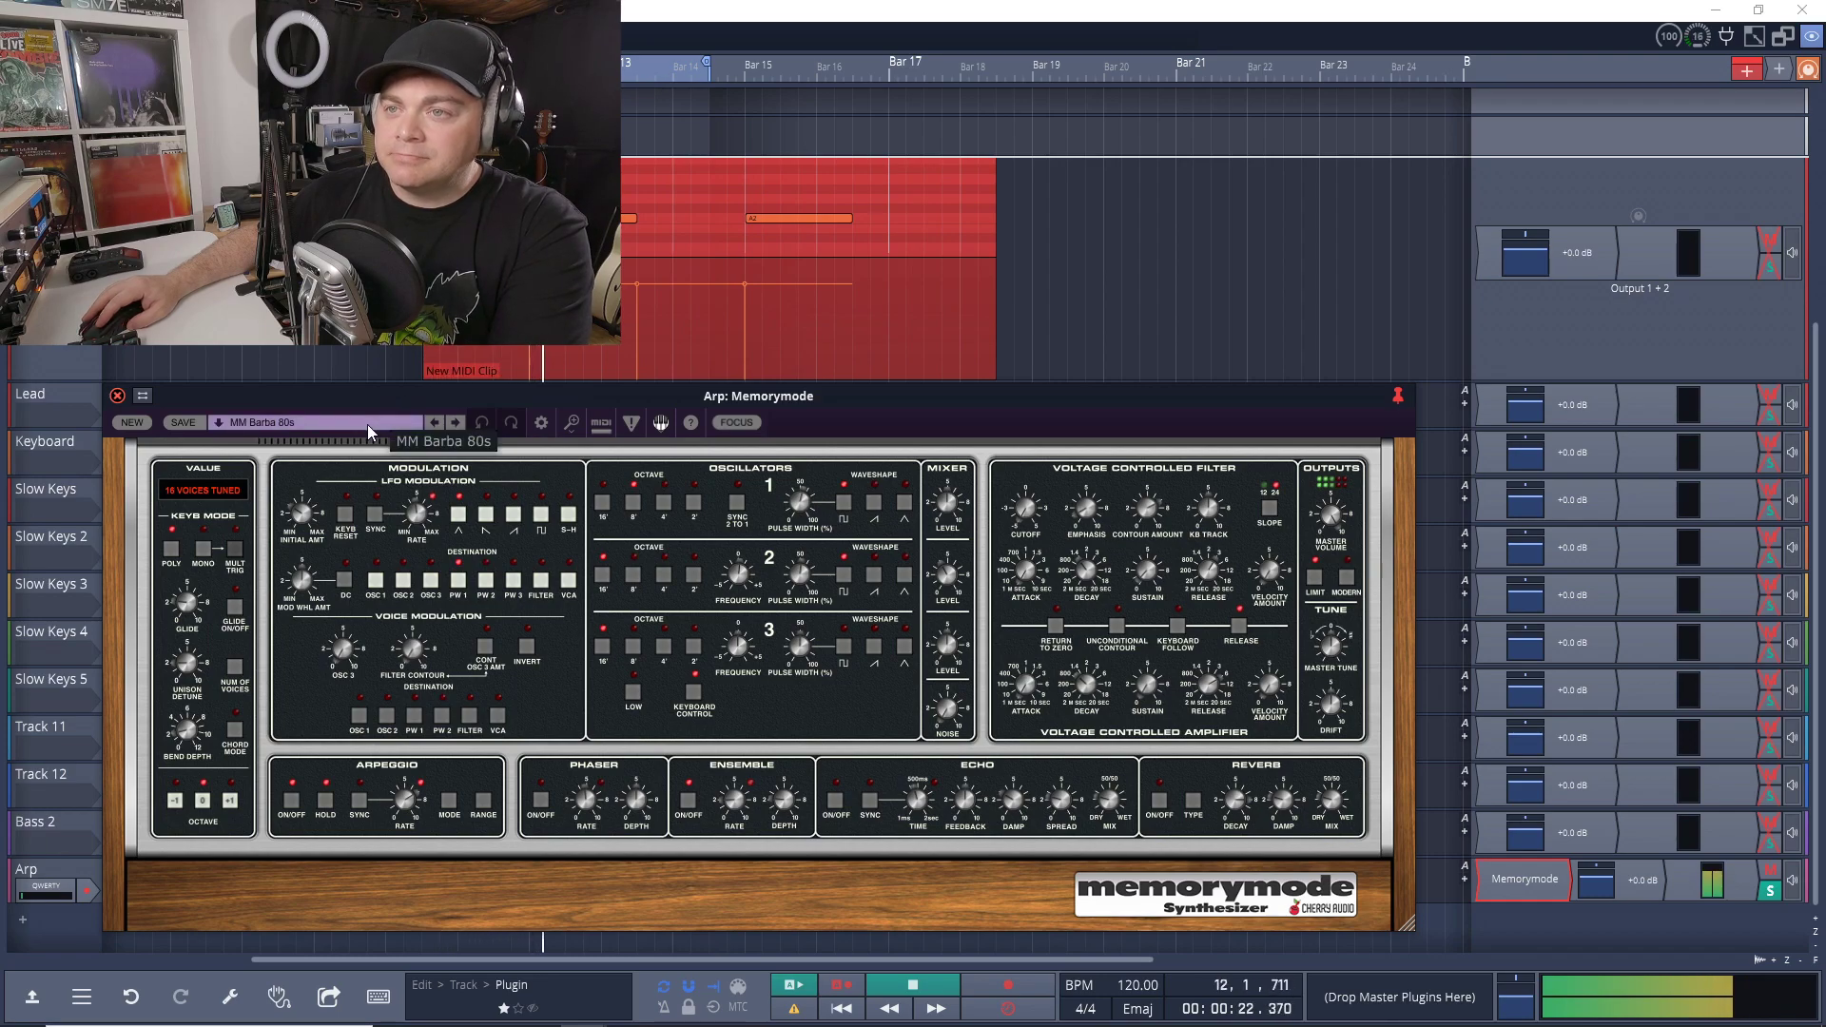
click(370, 429)
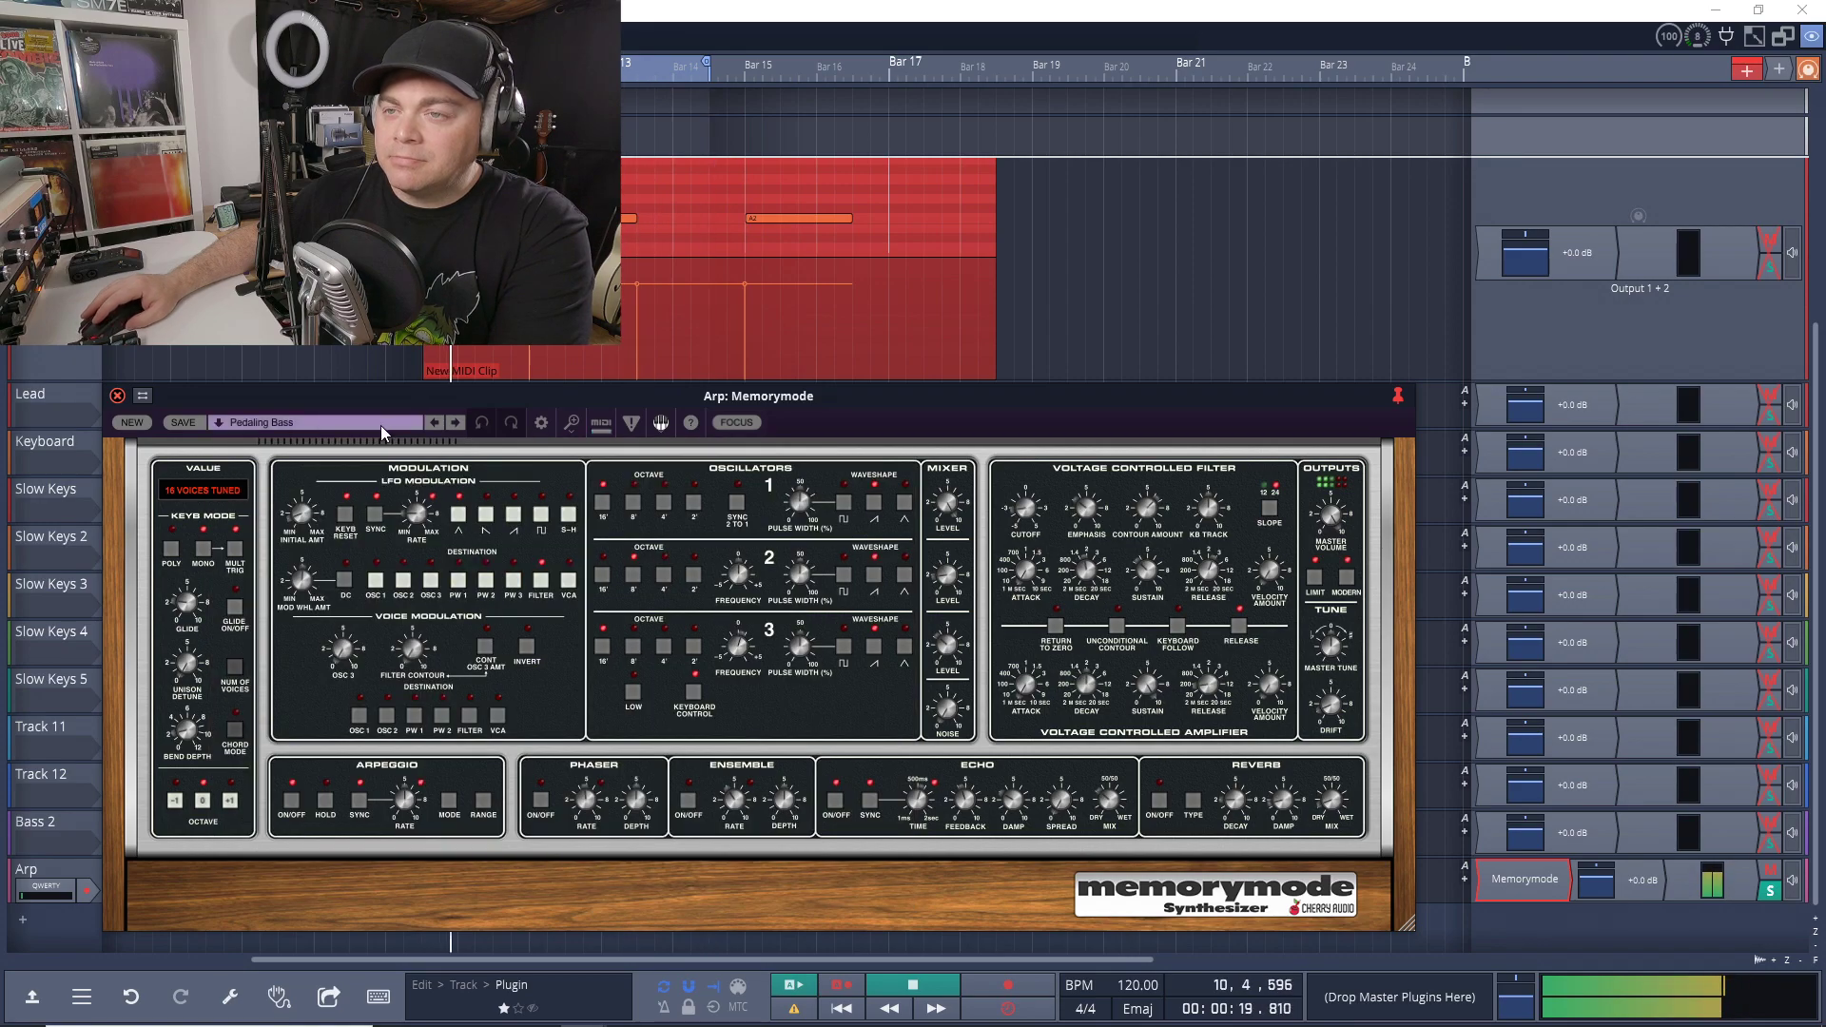
click(383, 426)
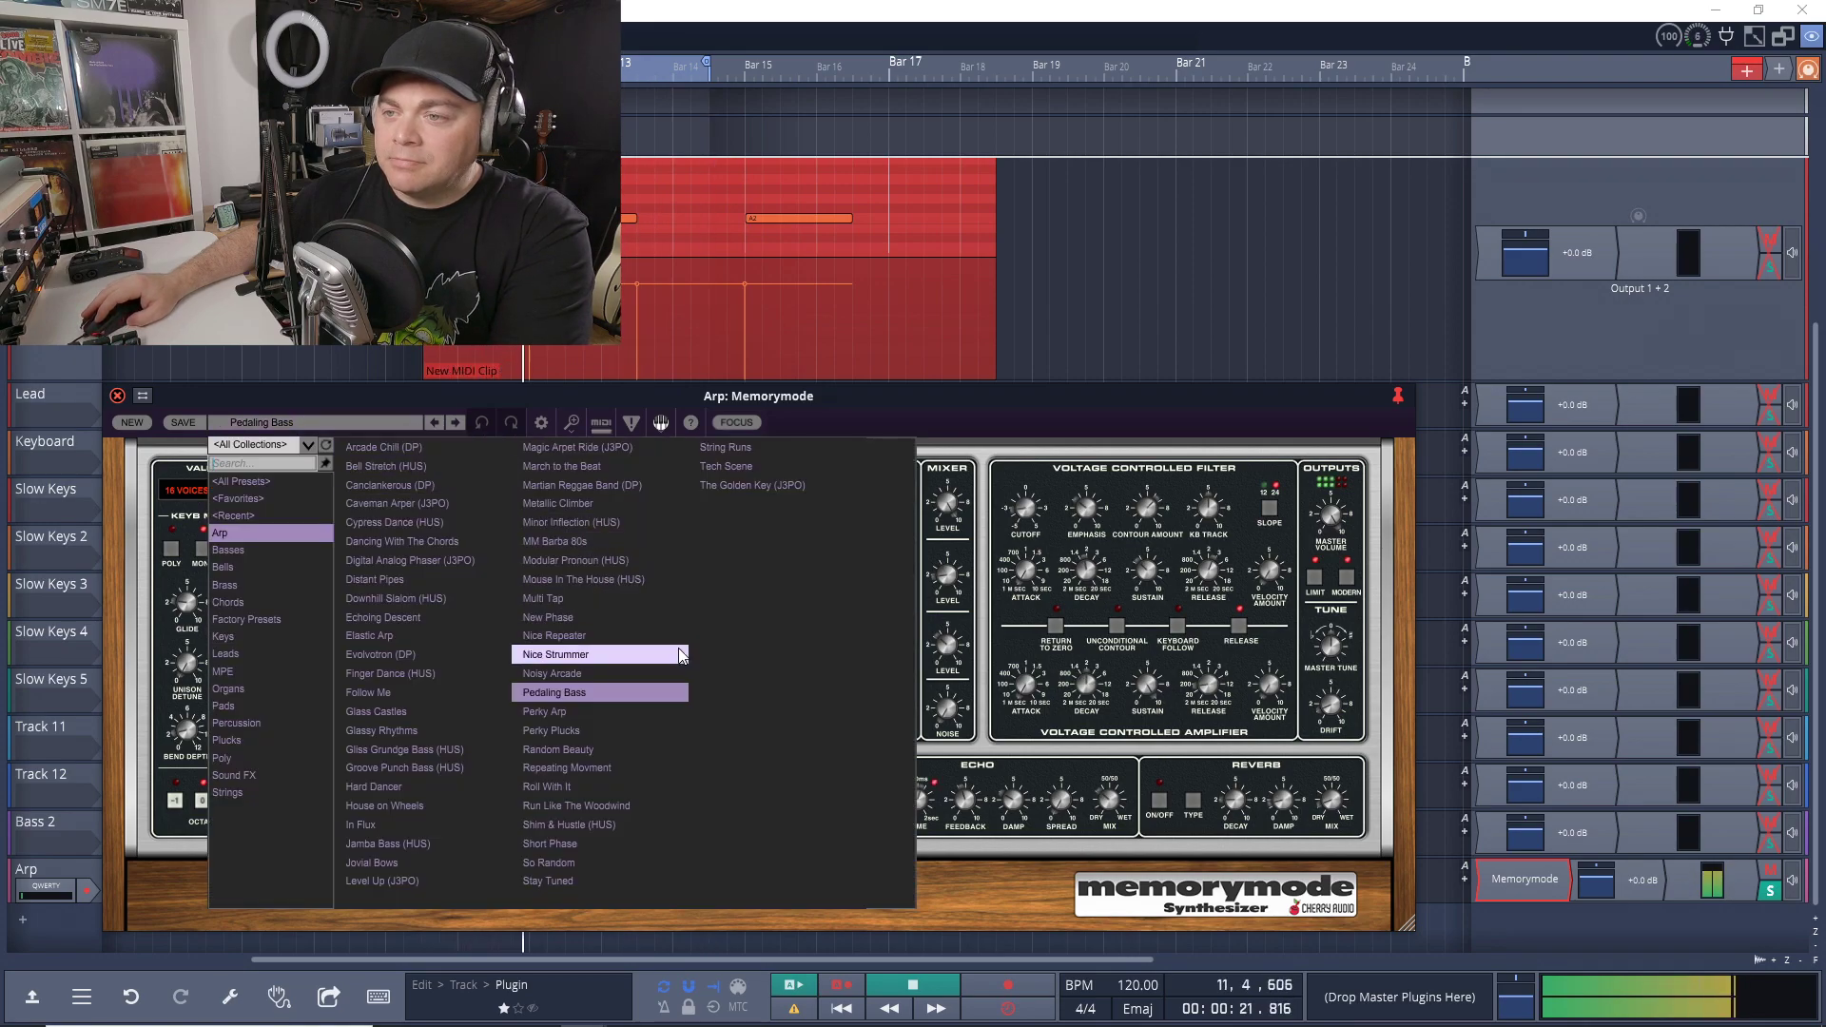
click(668, 794)
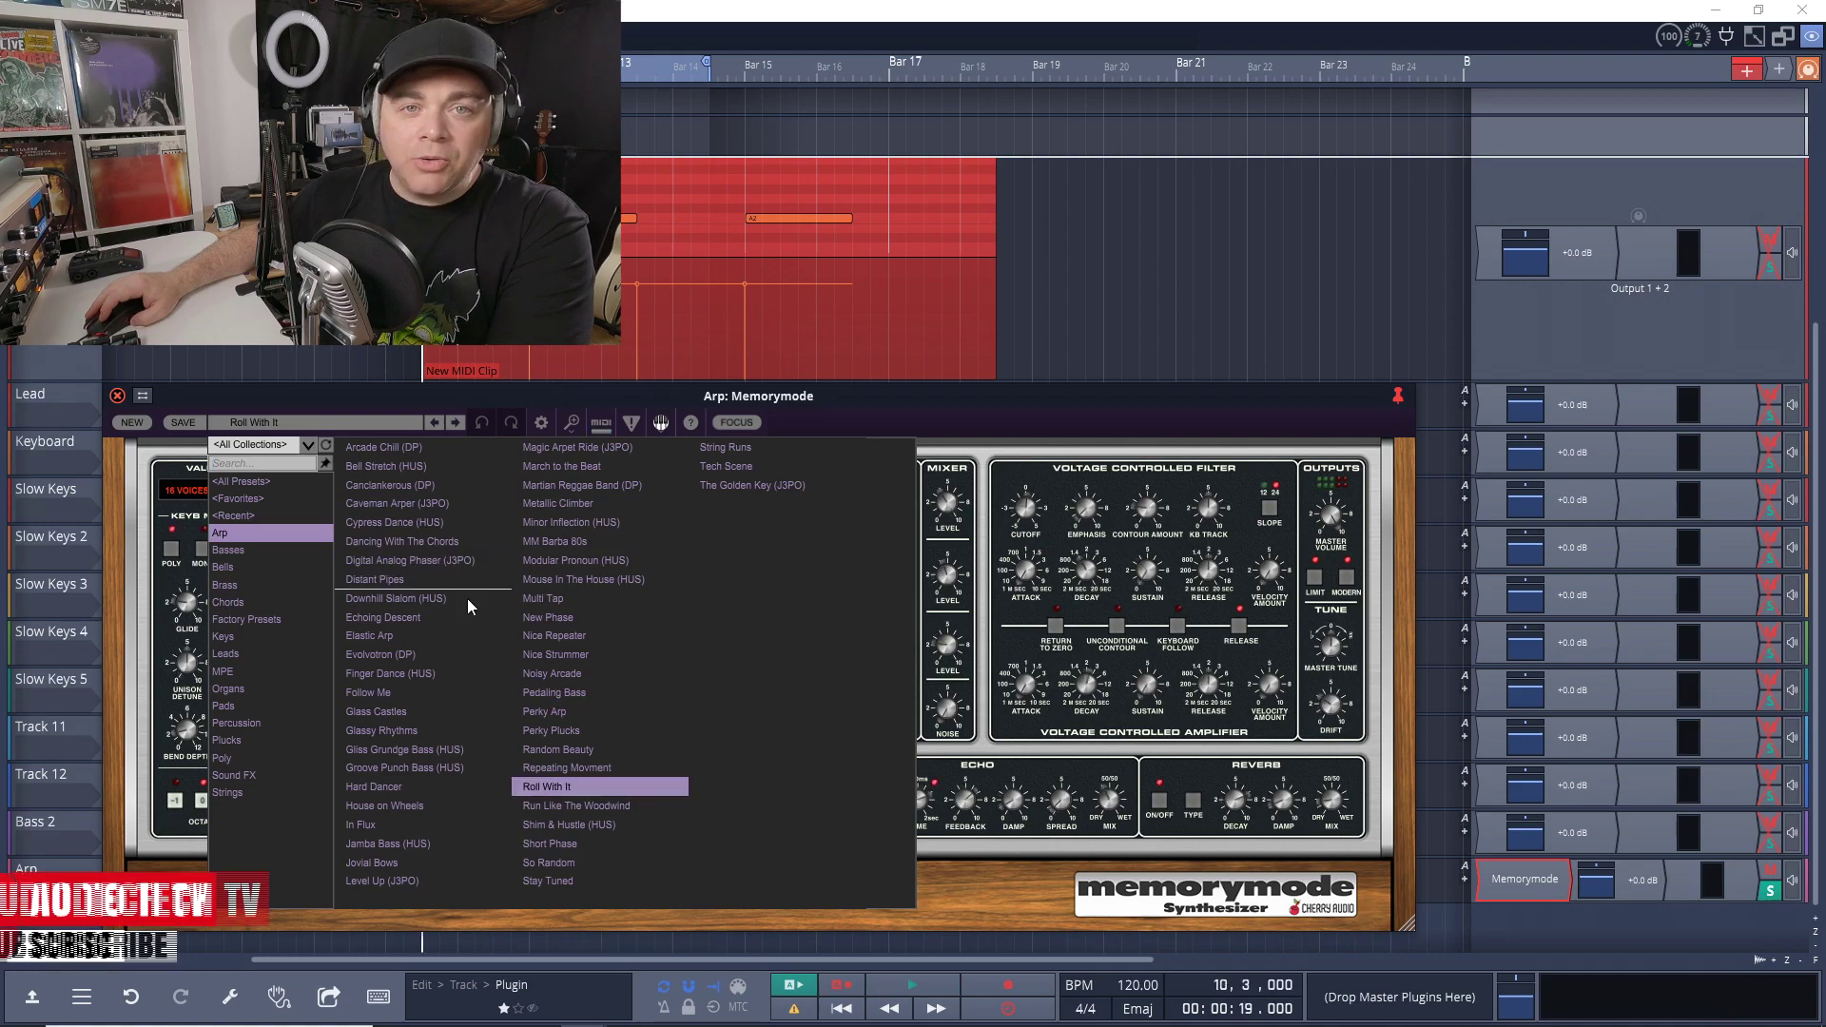
Show Keys presets, advance one, switch to the Slow Keys 3 synth, and load DigiKeys 1.
click(266, 642)
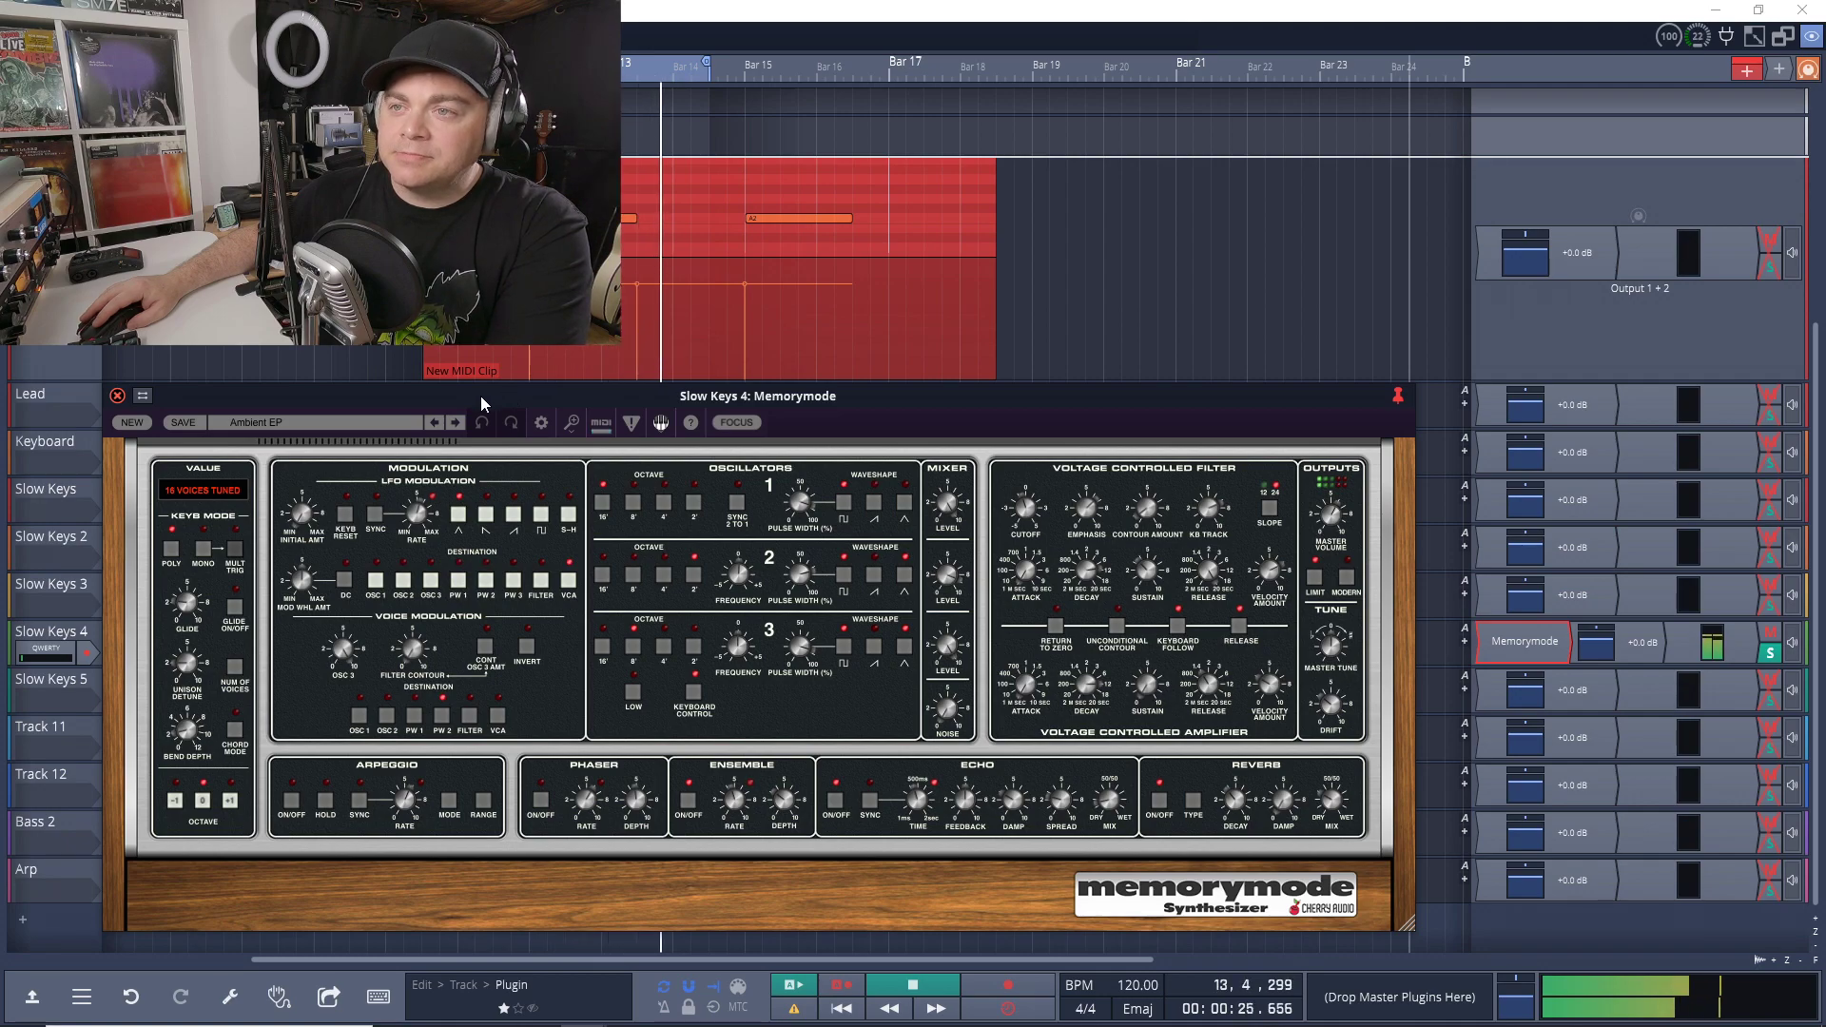
click(457, 423)
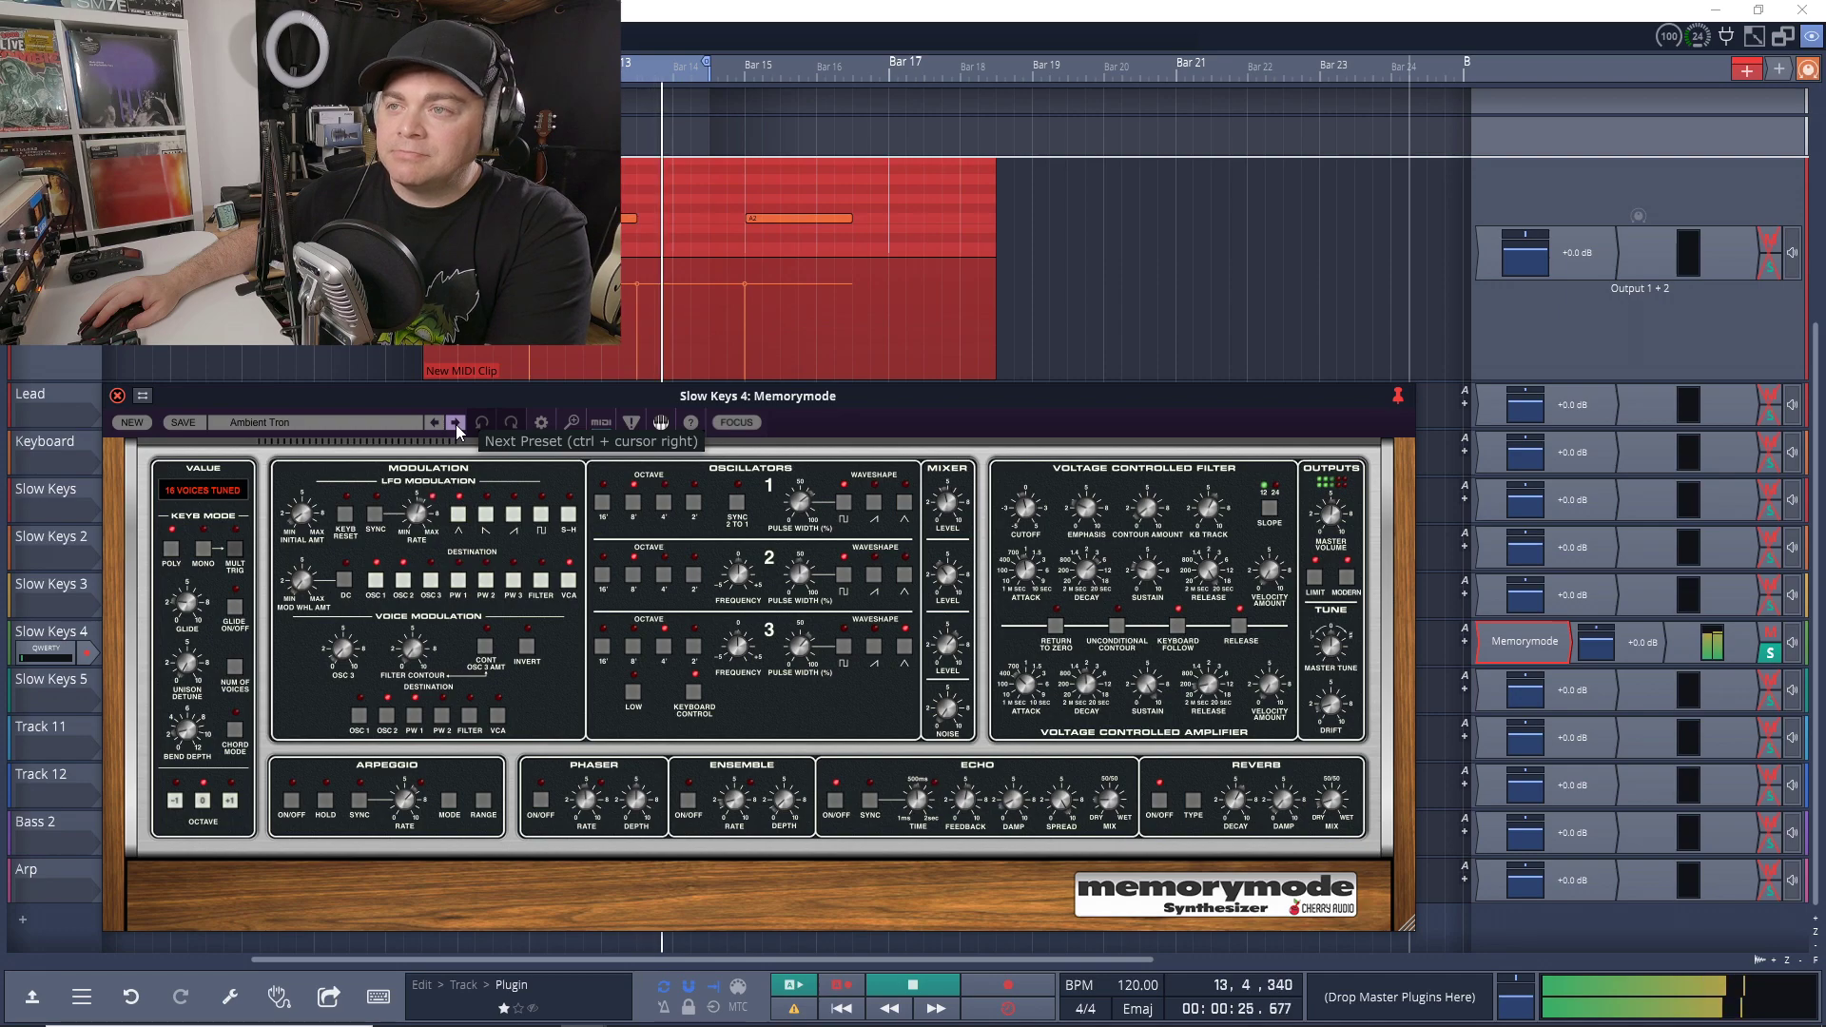
key(Up)
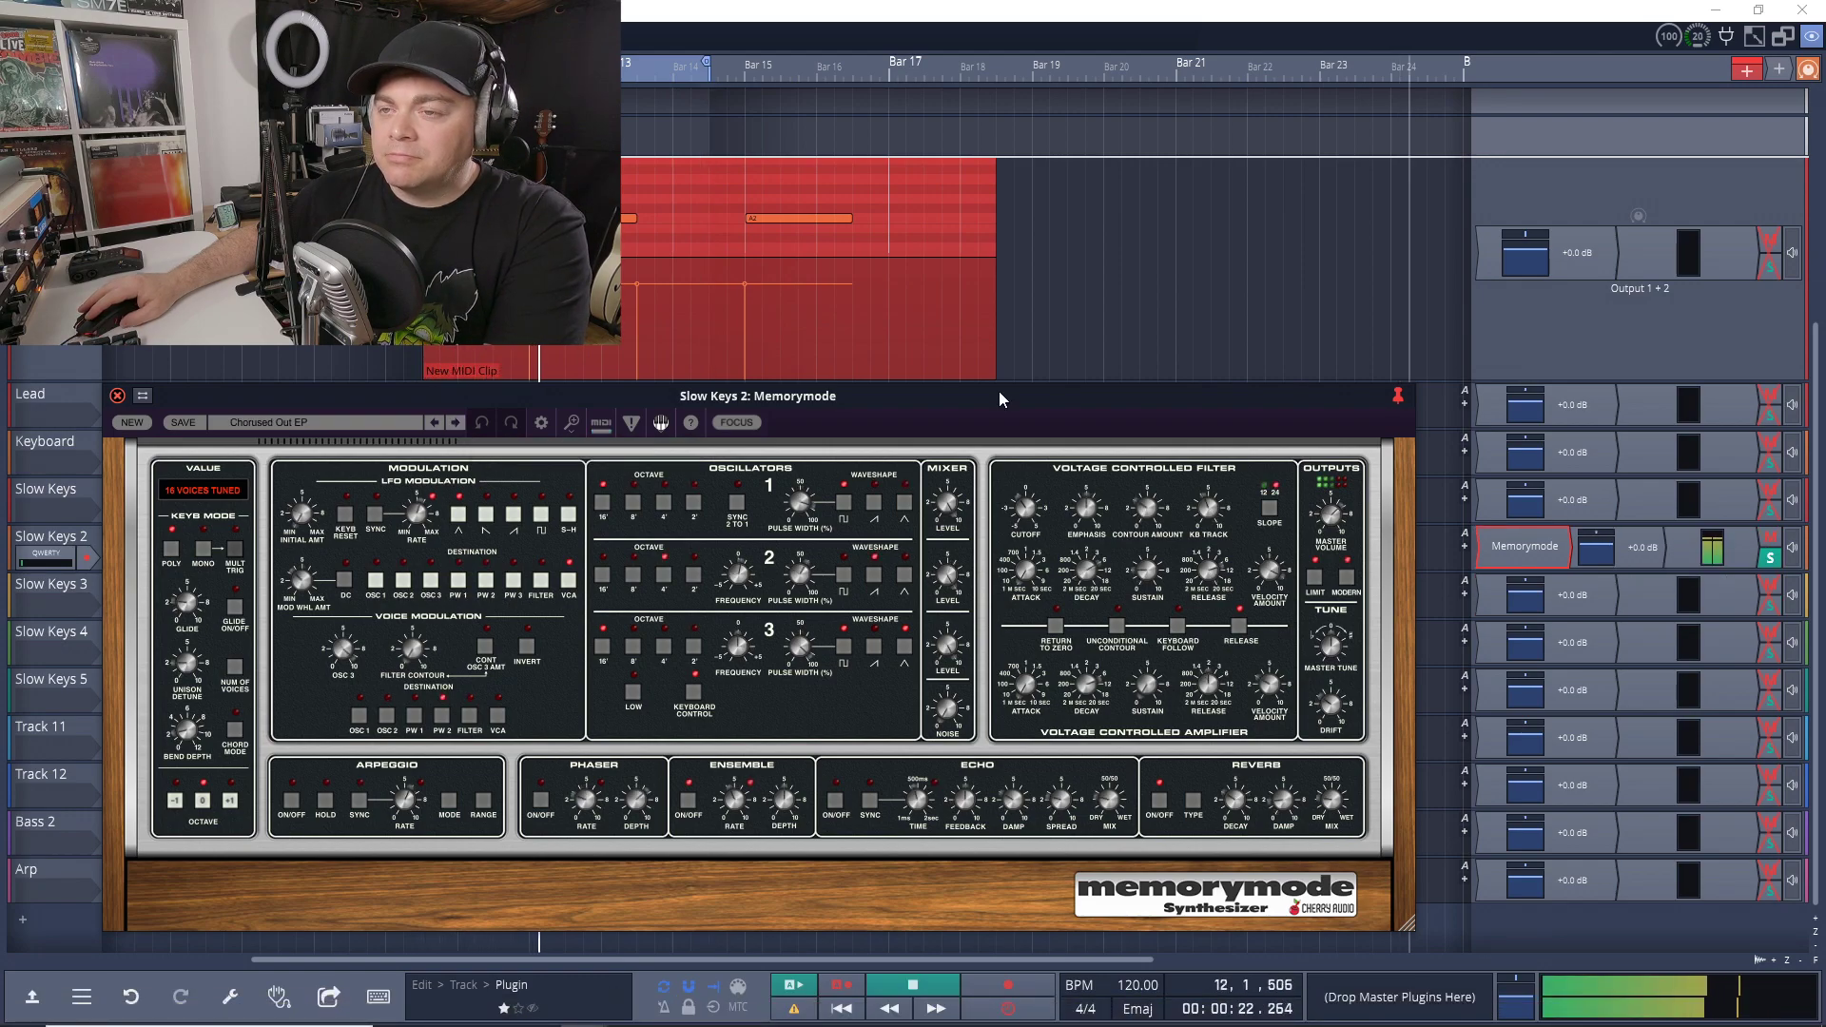
click(383, 422)
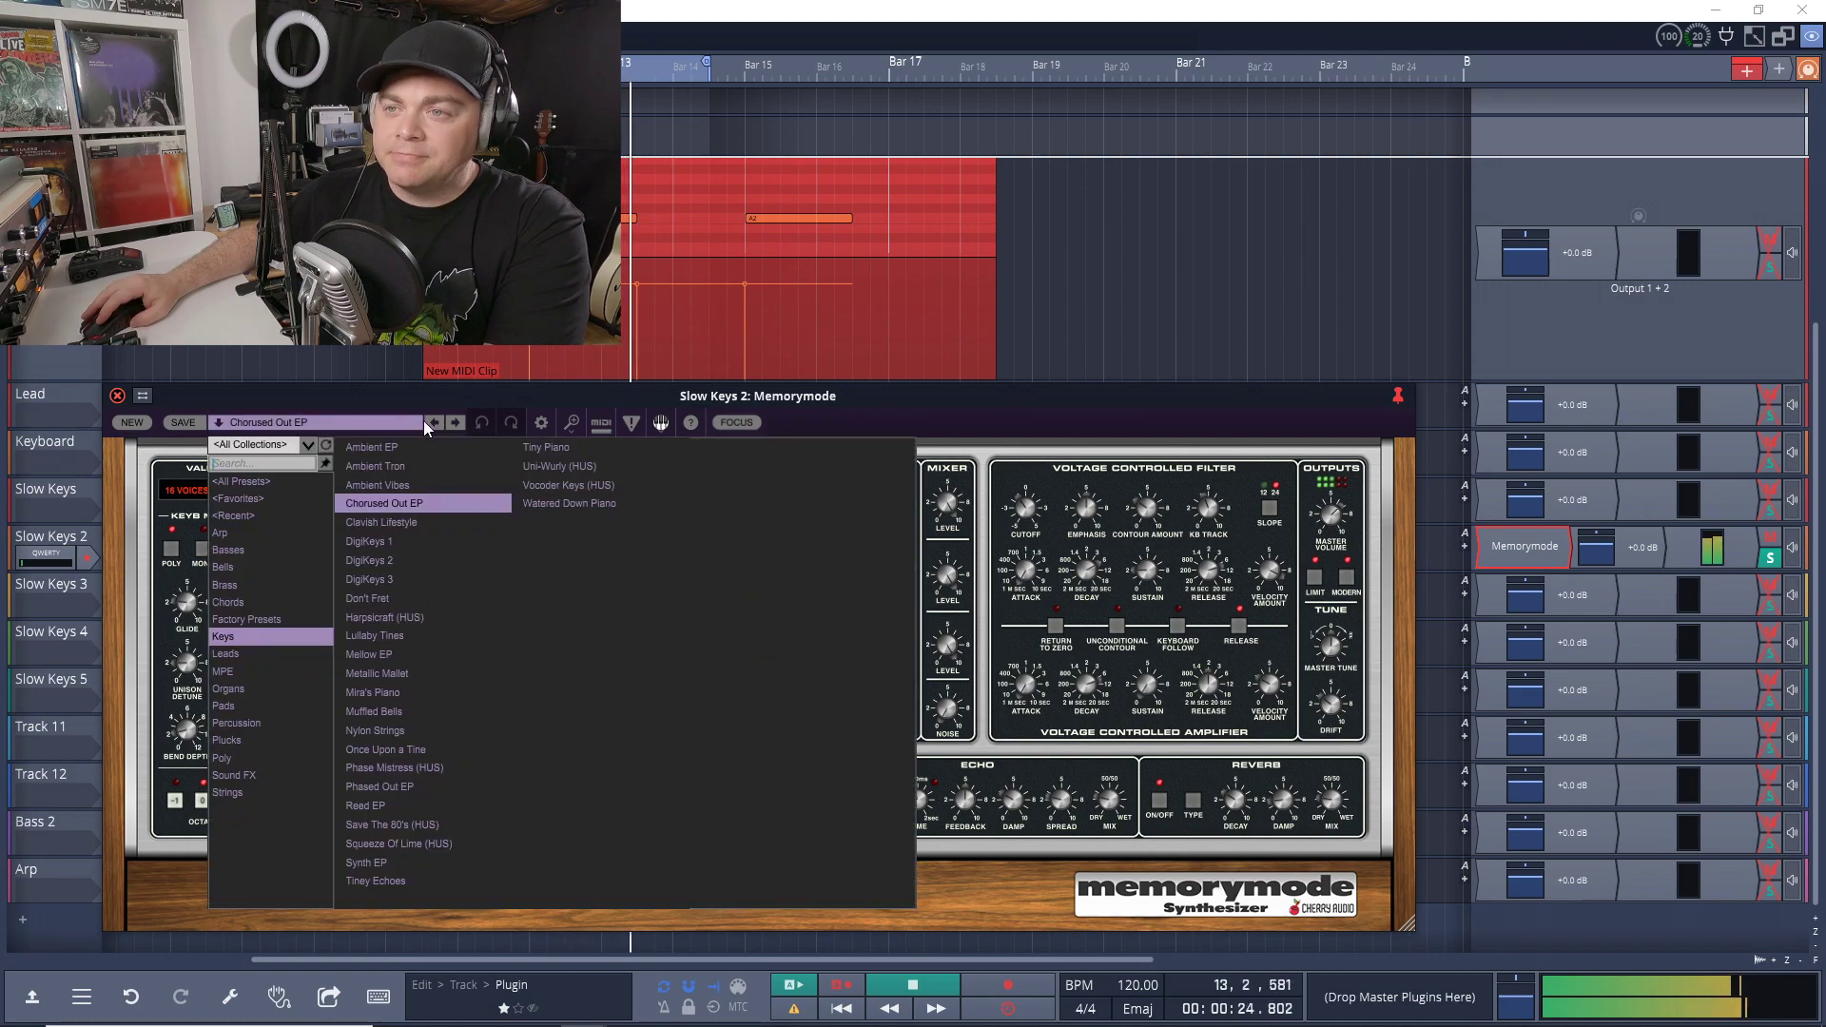
click(449, 545)
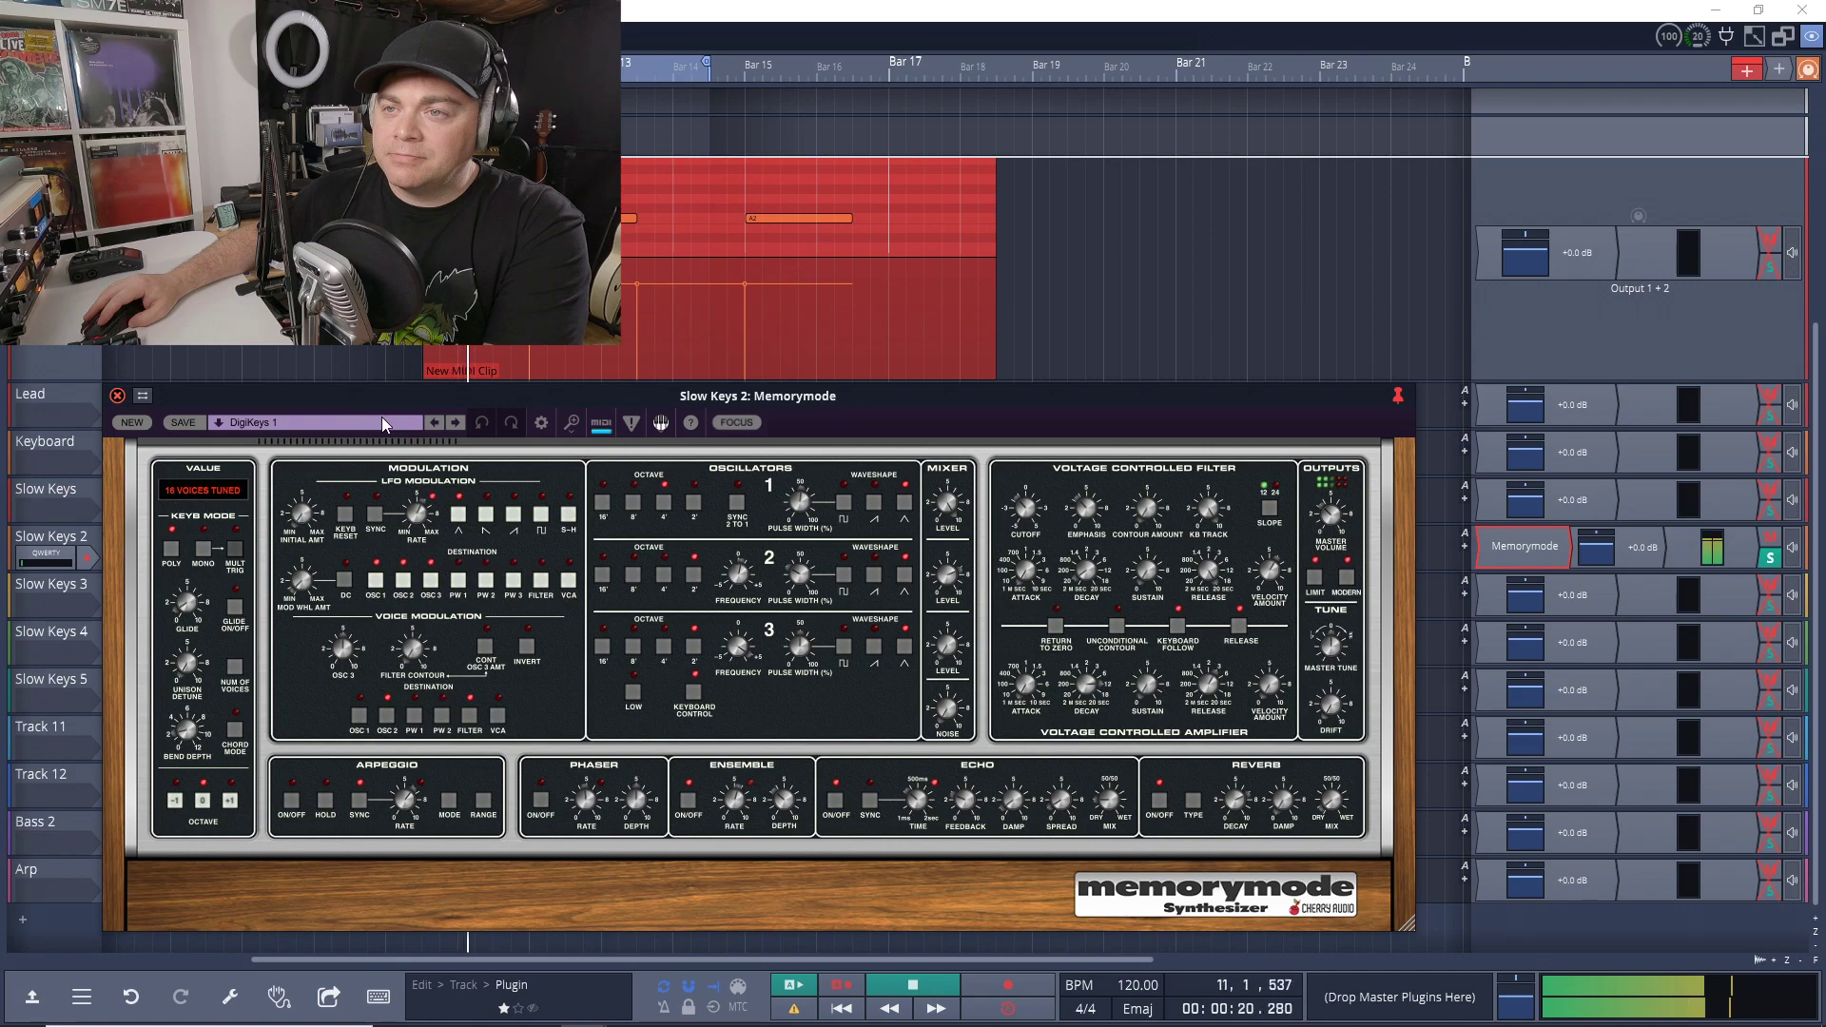
Load Muffled Bells, then Harpsicraft (HUS), and show the organ presets.
click(383, 425)
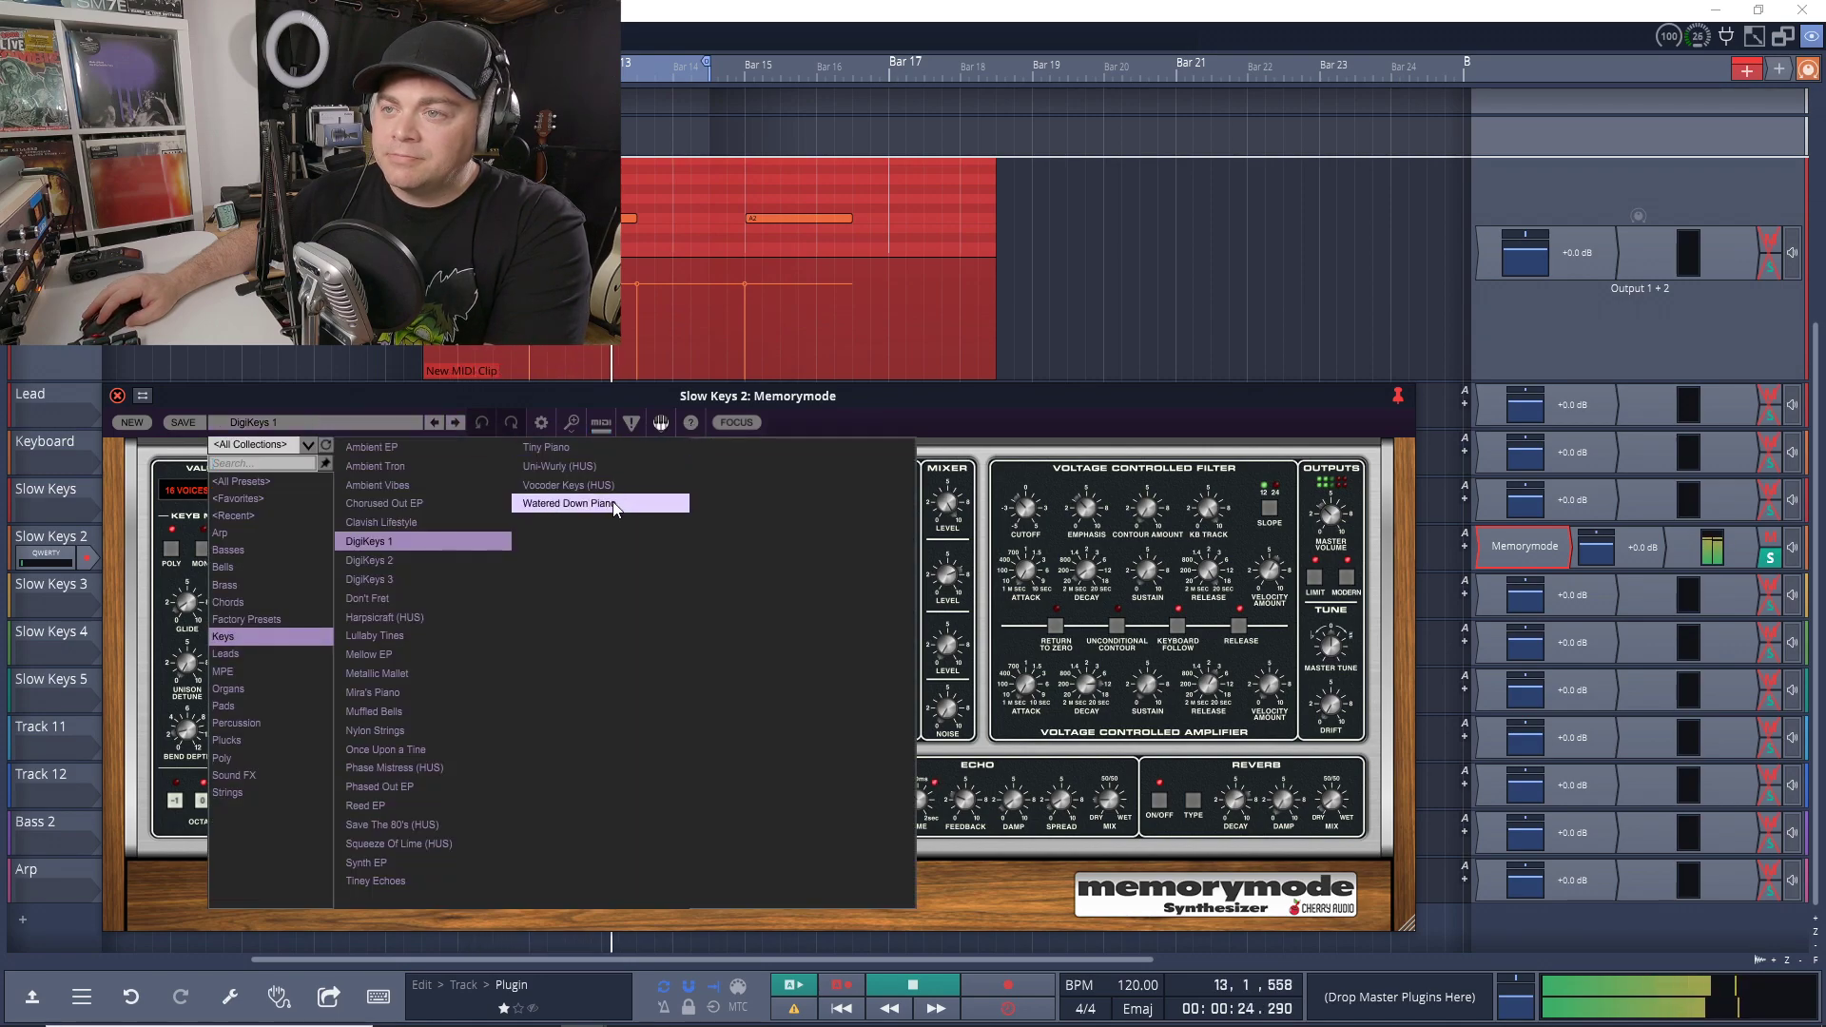
click(373, 711)
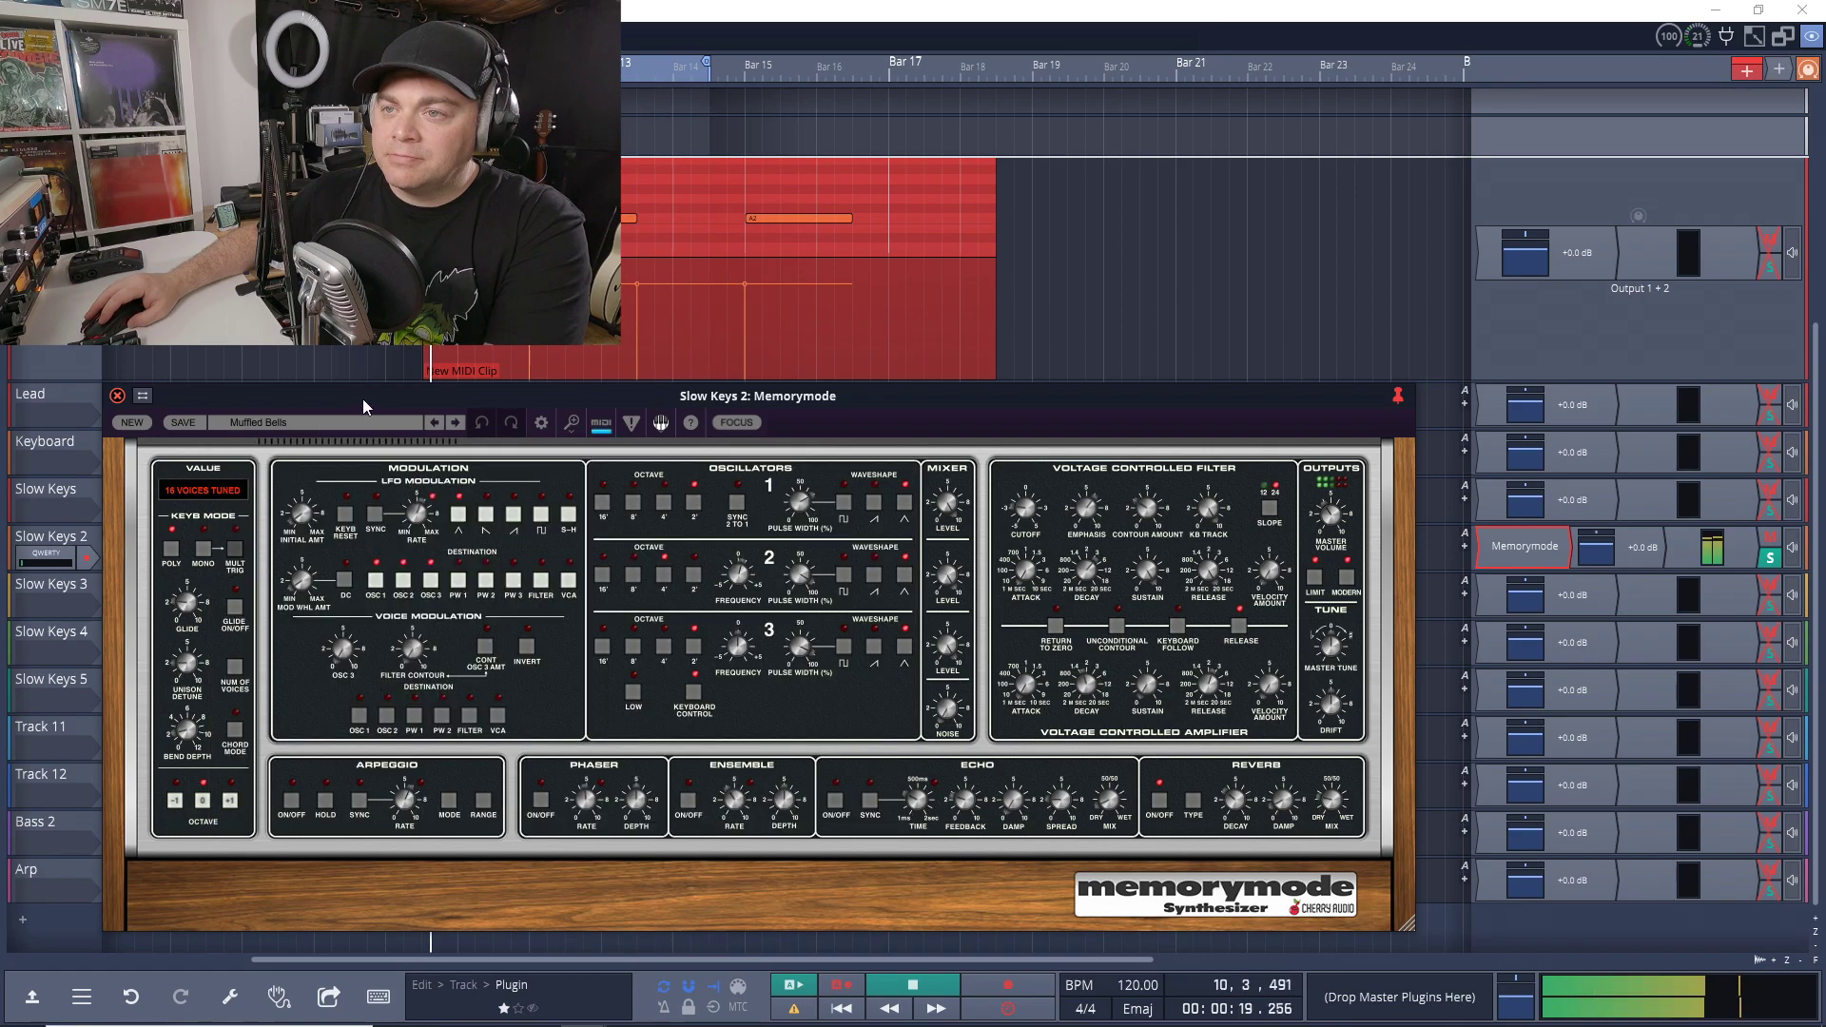
click(315, 424)
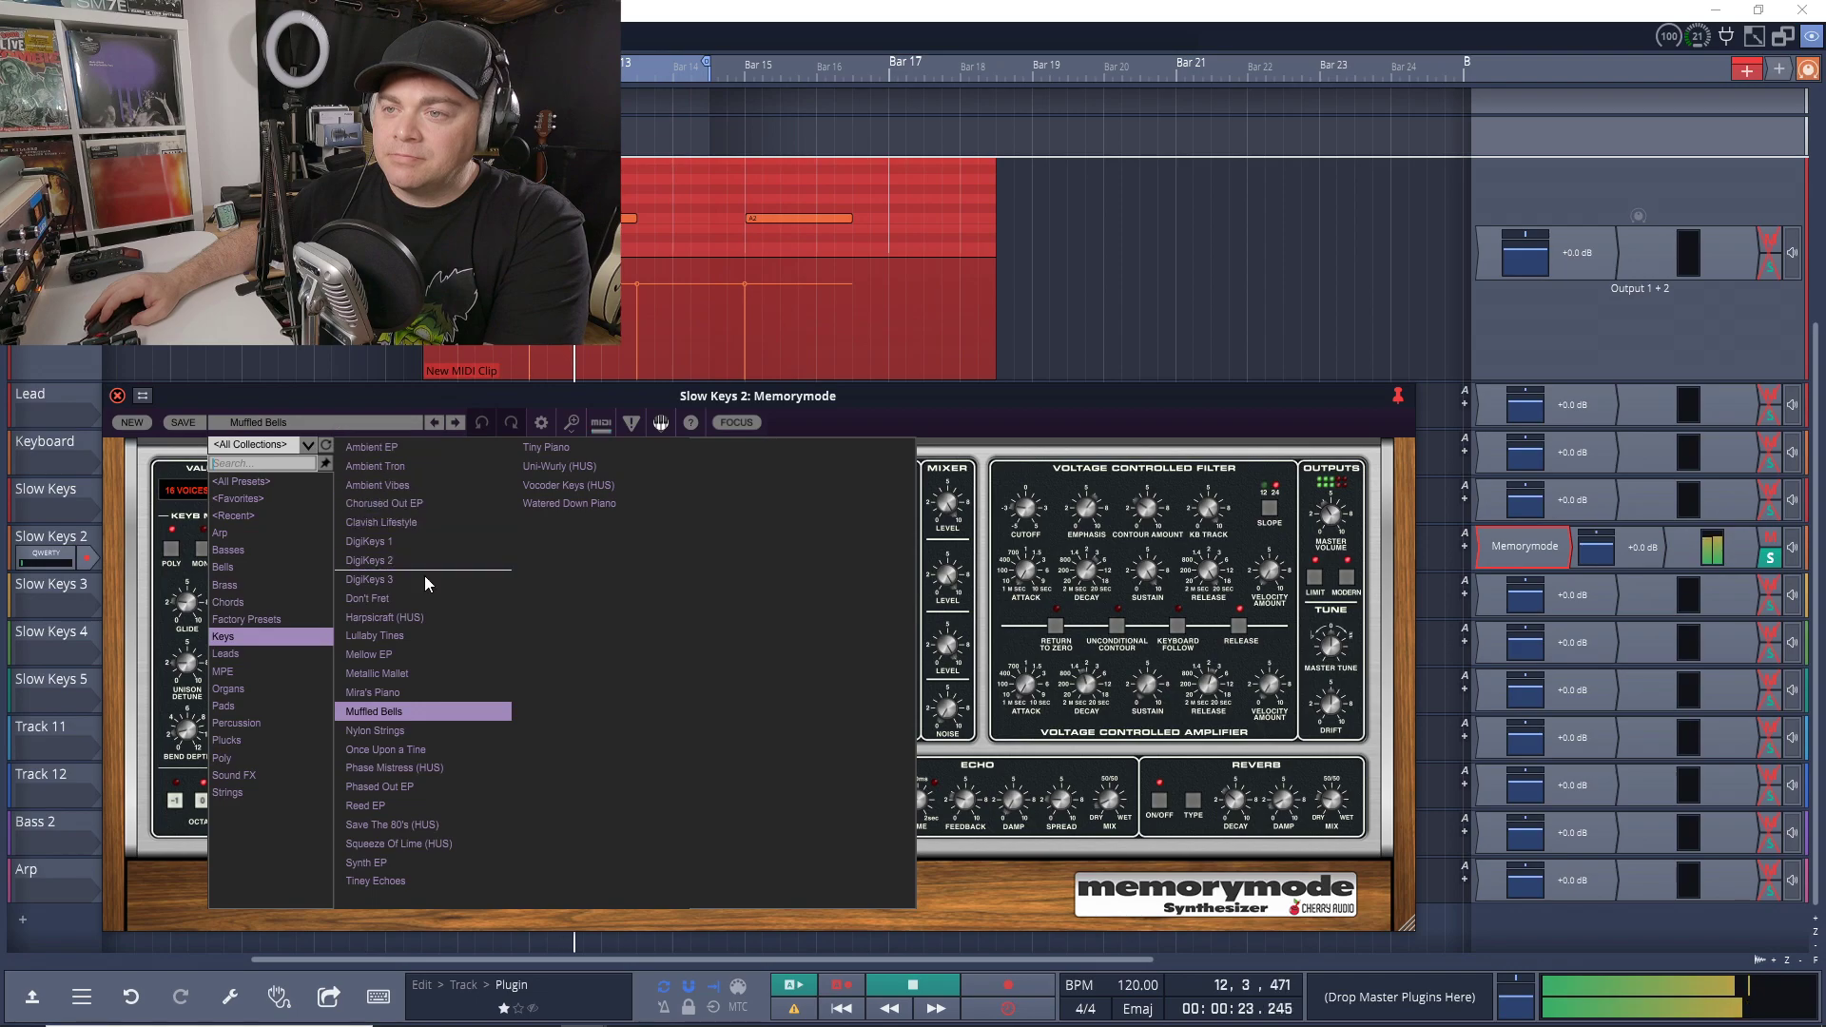
click(423, 620)
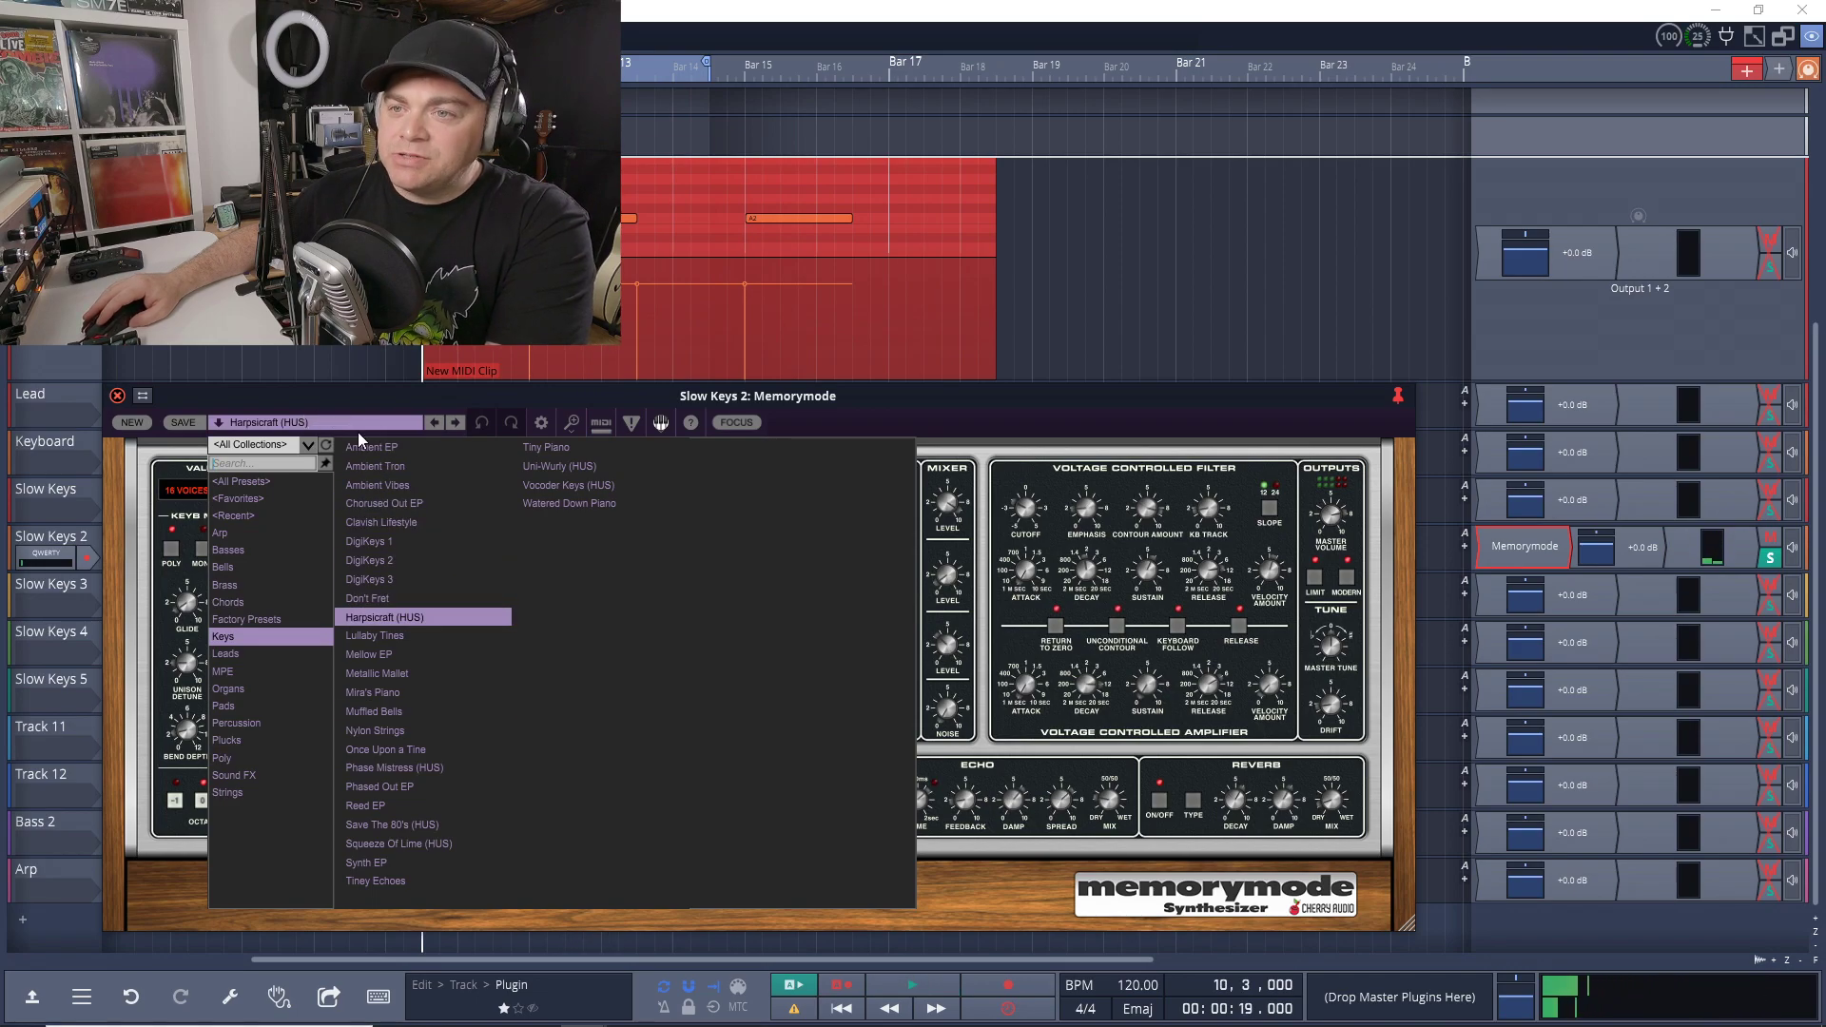
click(281, 695)
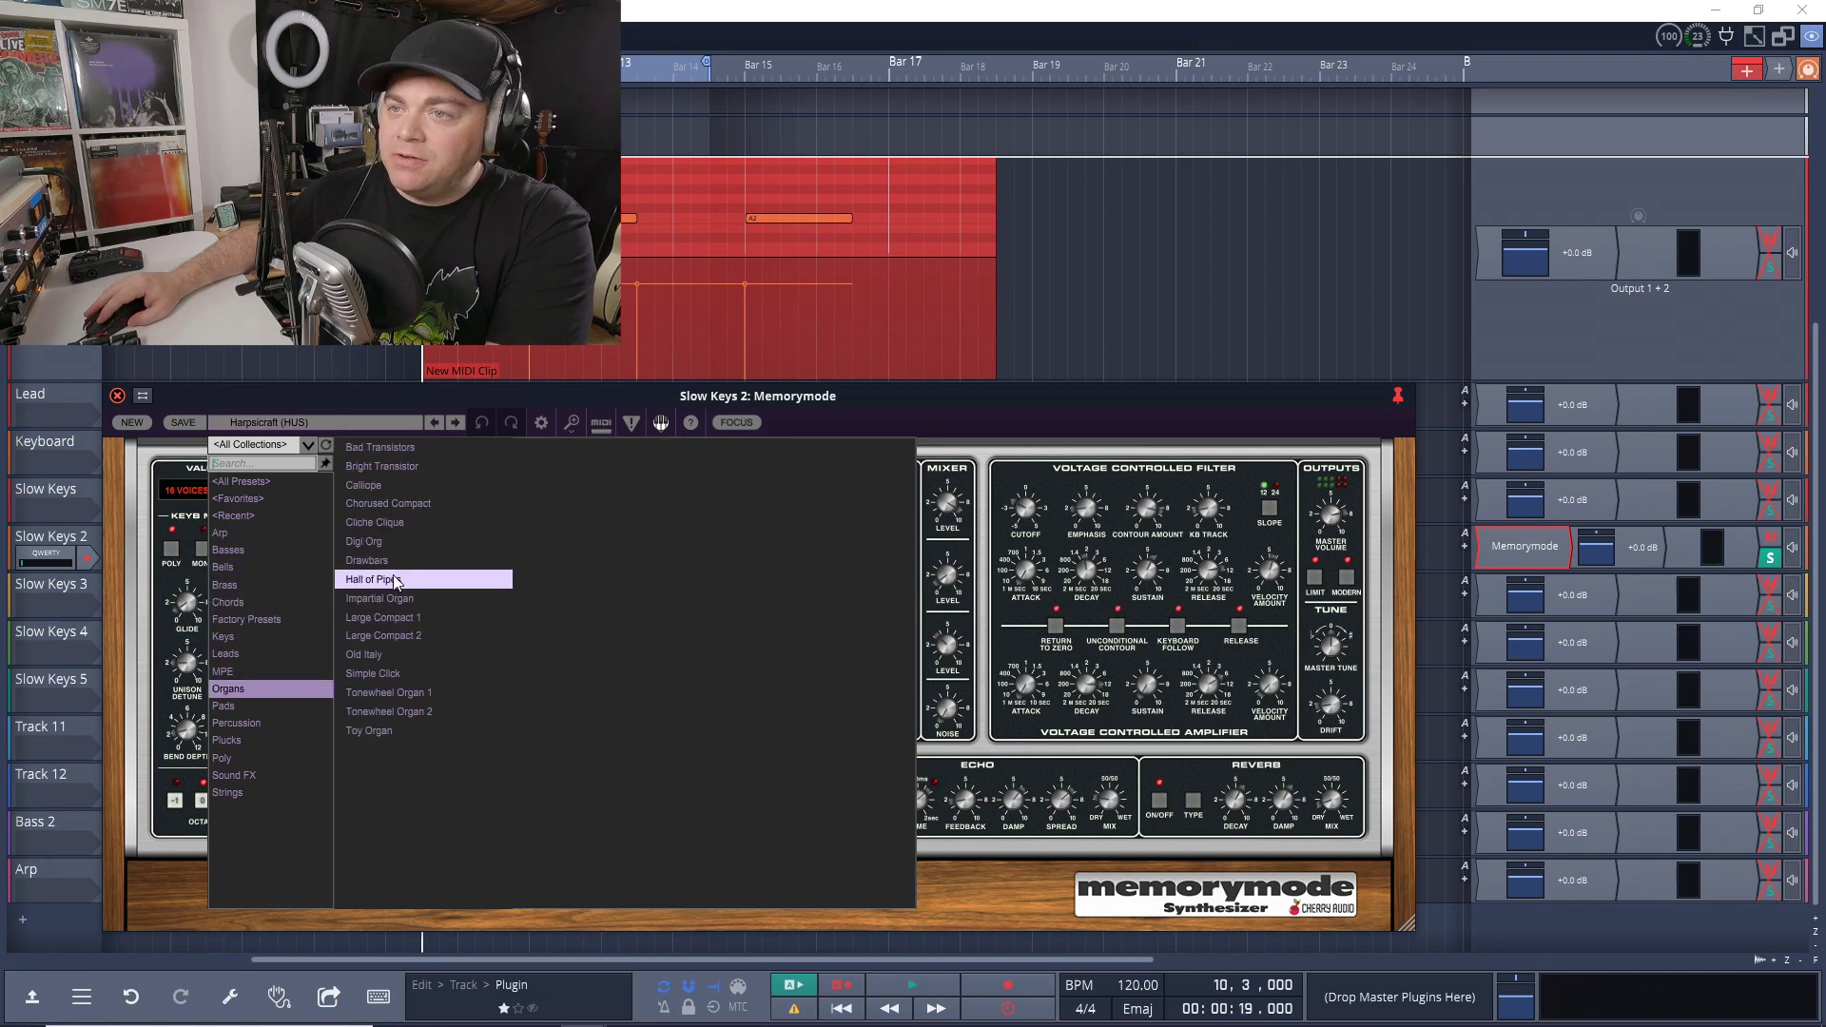
Play organ presets from Bad Transistors through Calliope on Slow Keys 2, then play the Arp track's A Bigger World (HUS).
double_click(439, 455)
key(space)
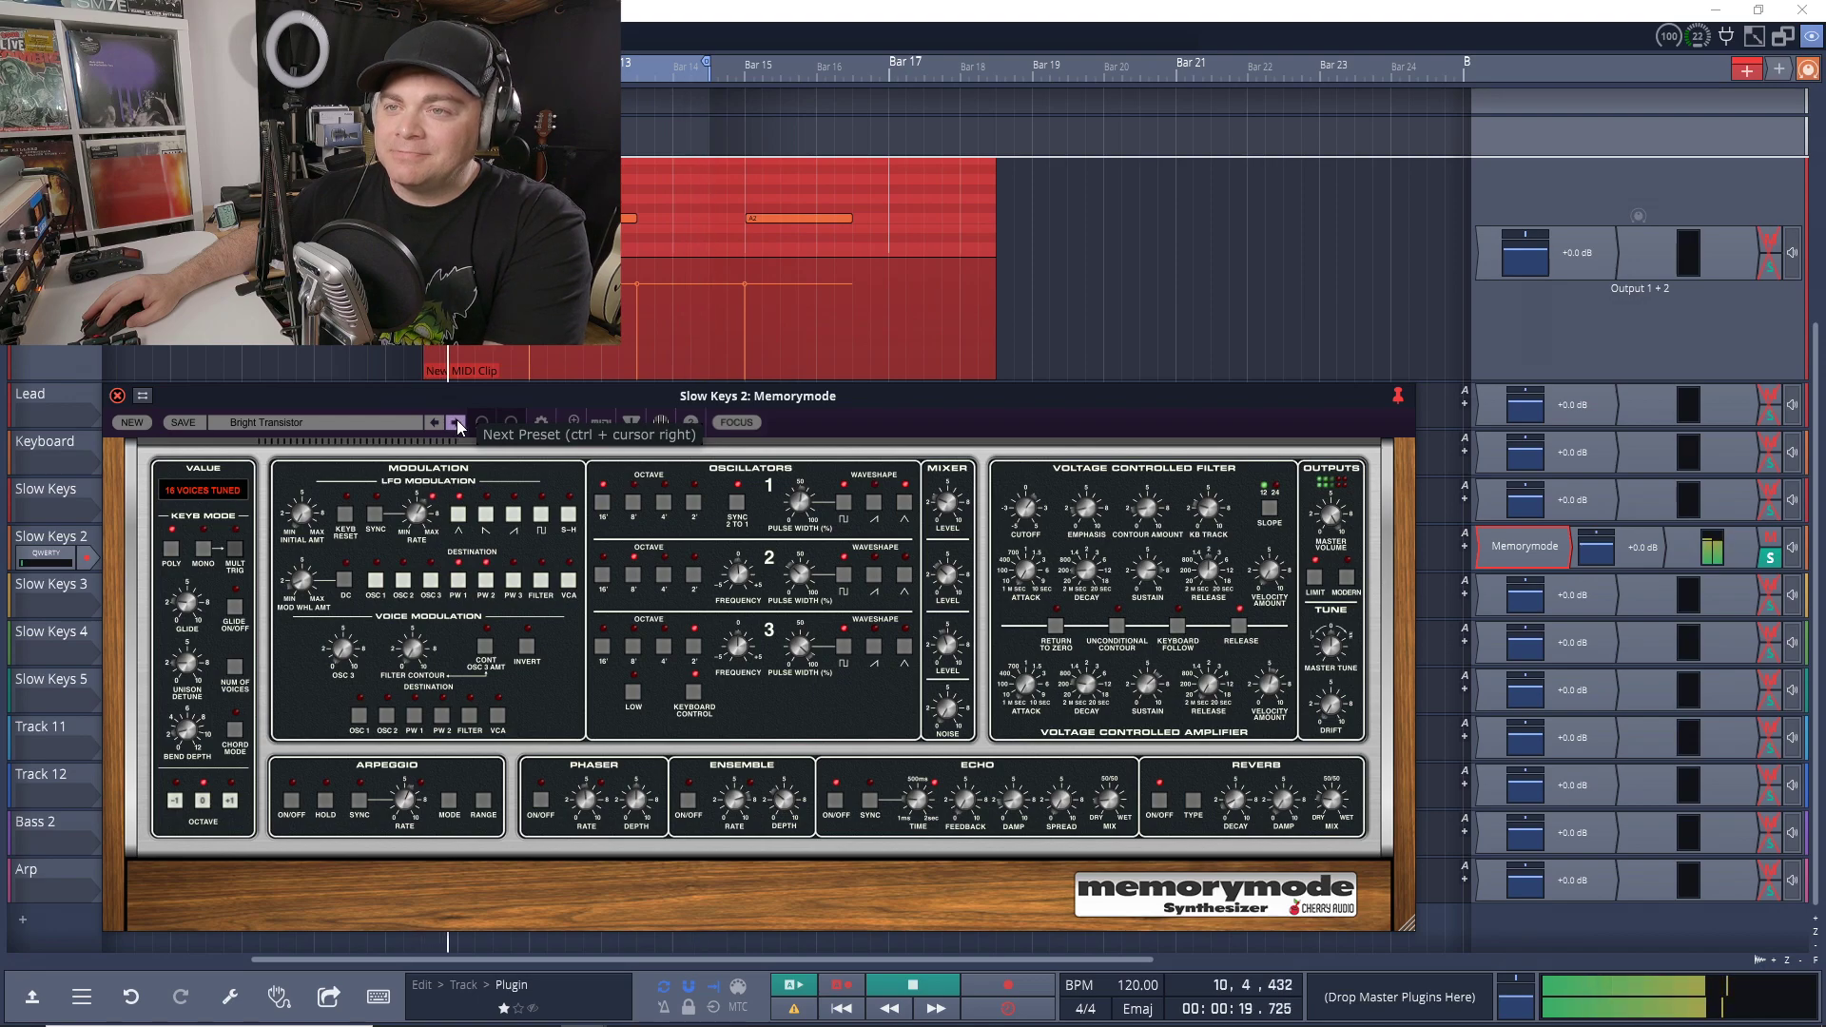
click(458, 426)
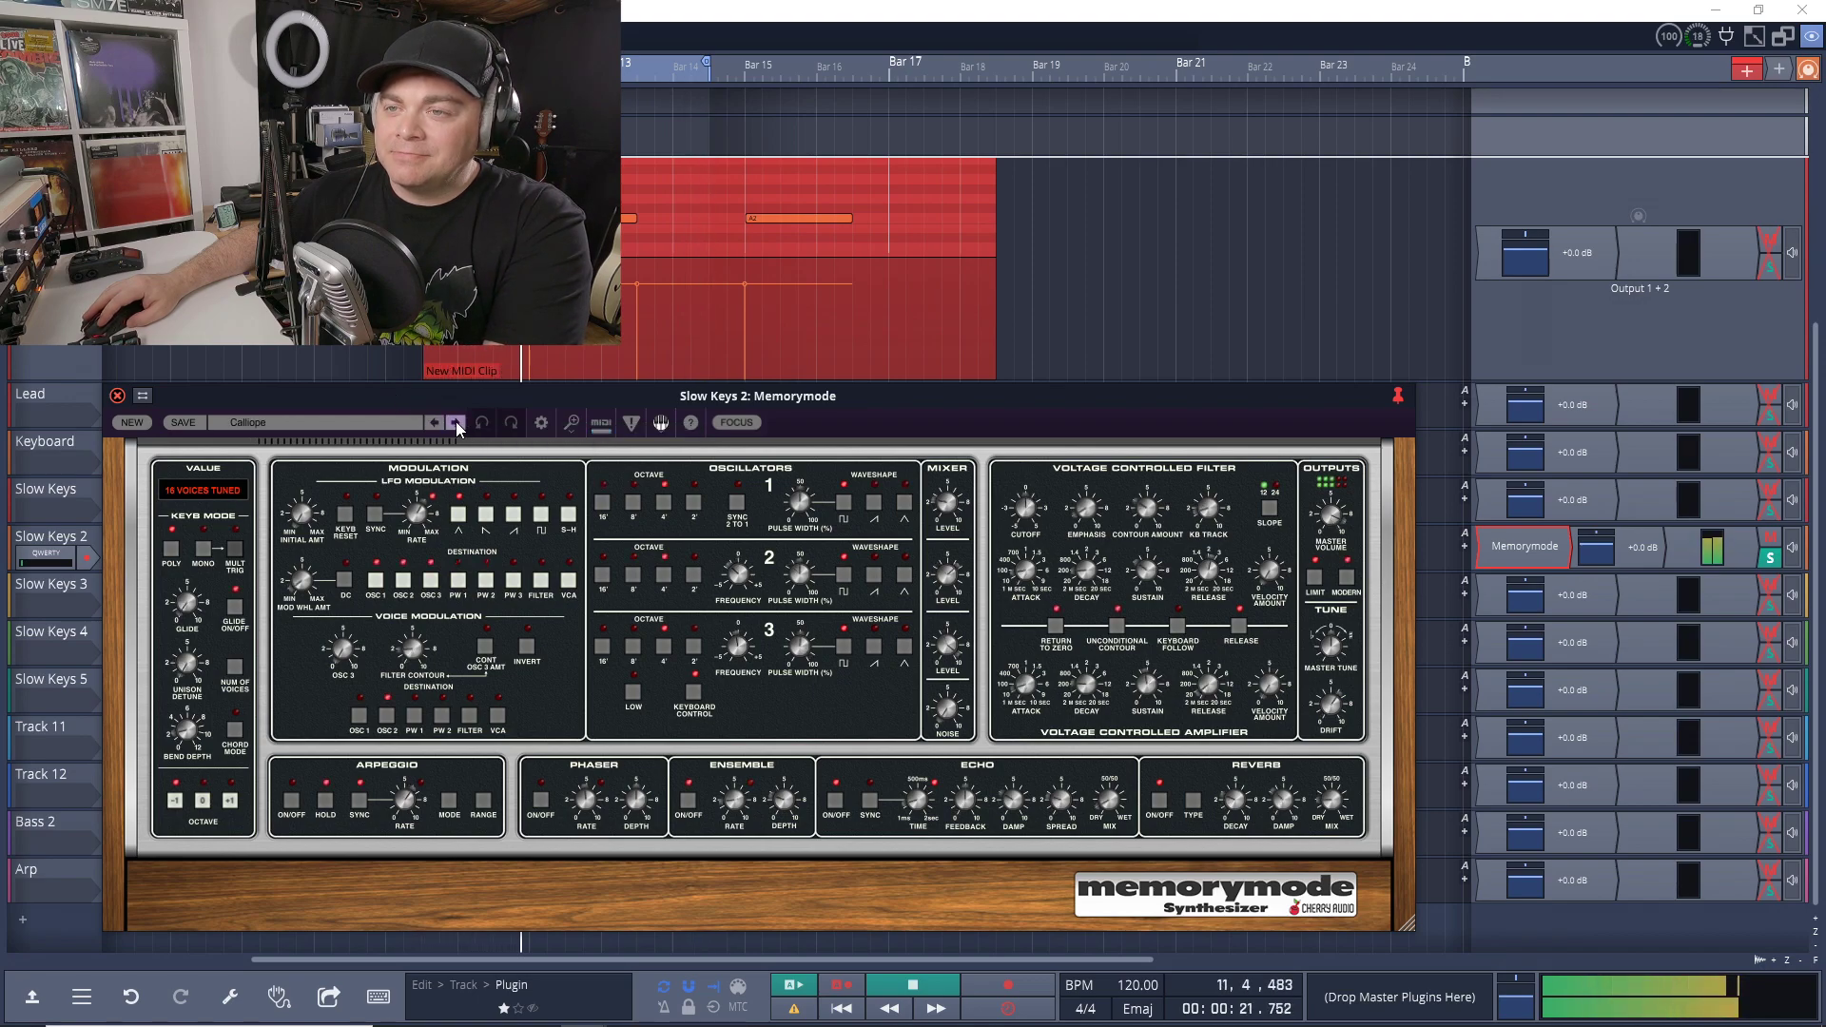
click(459, 427)
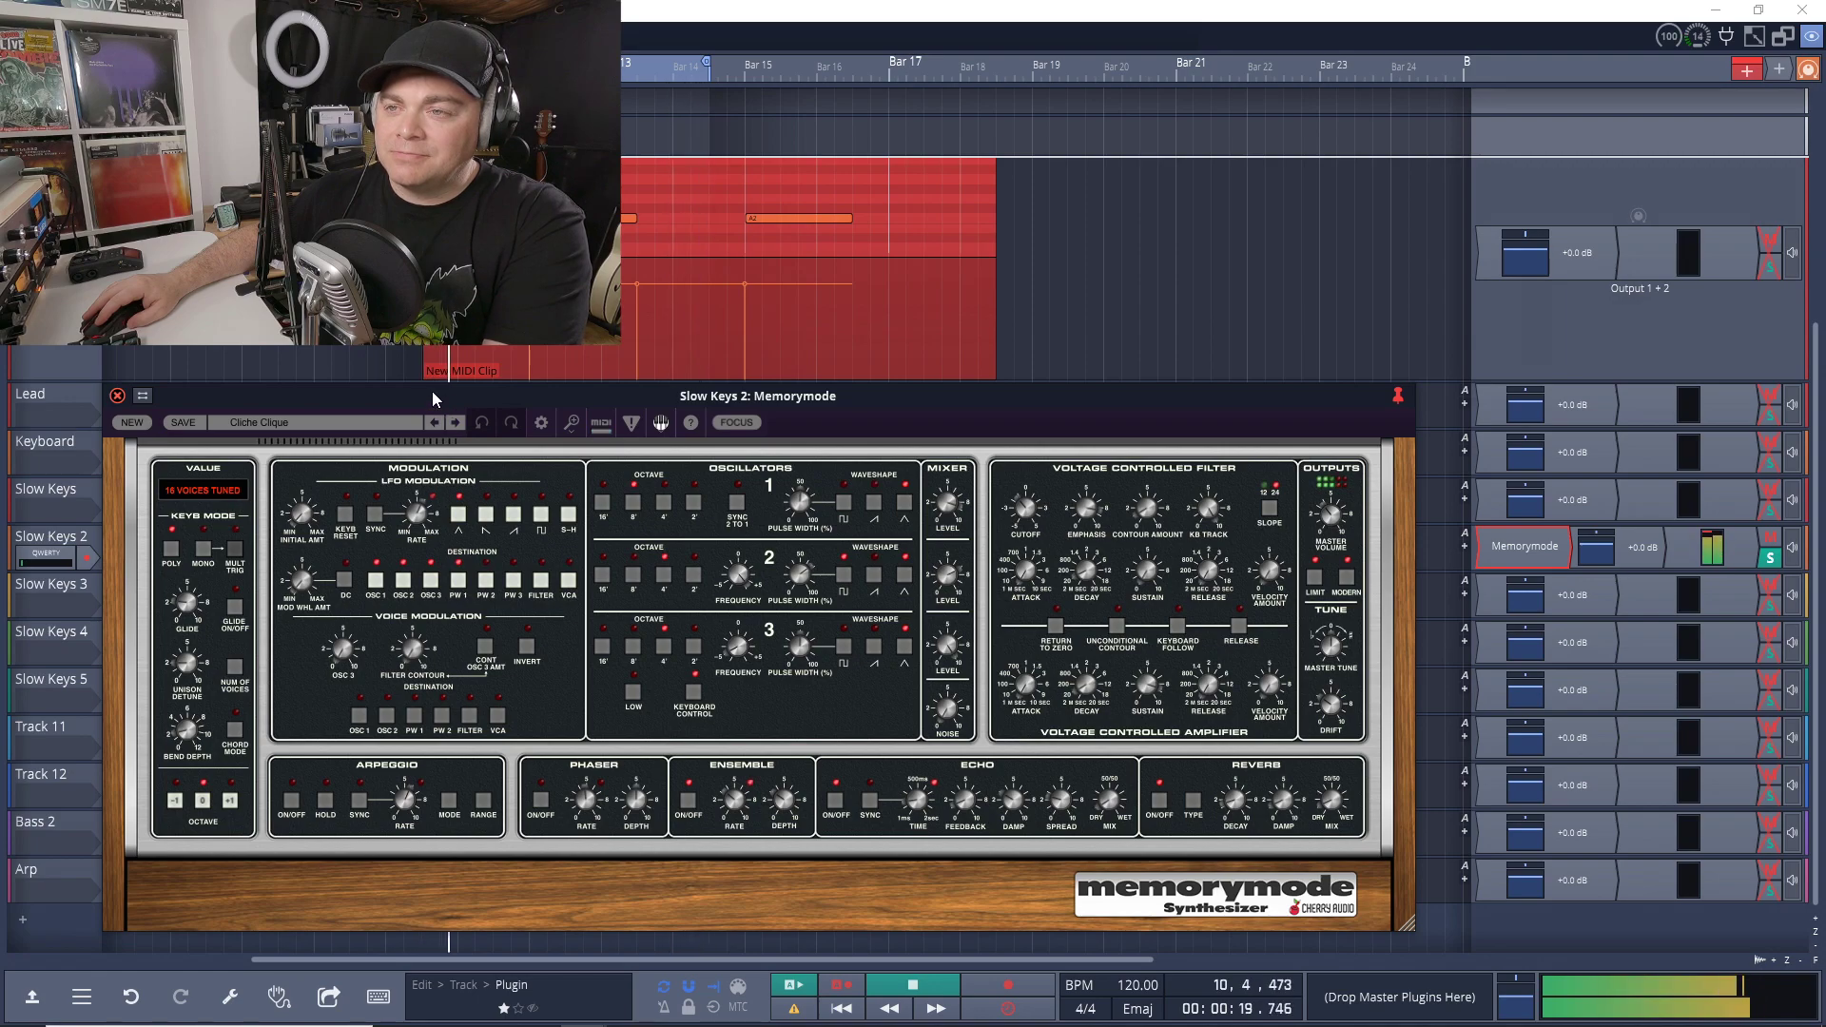
key(space)
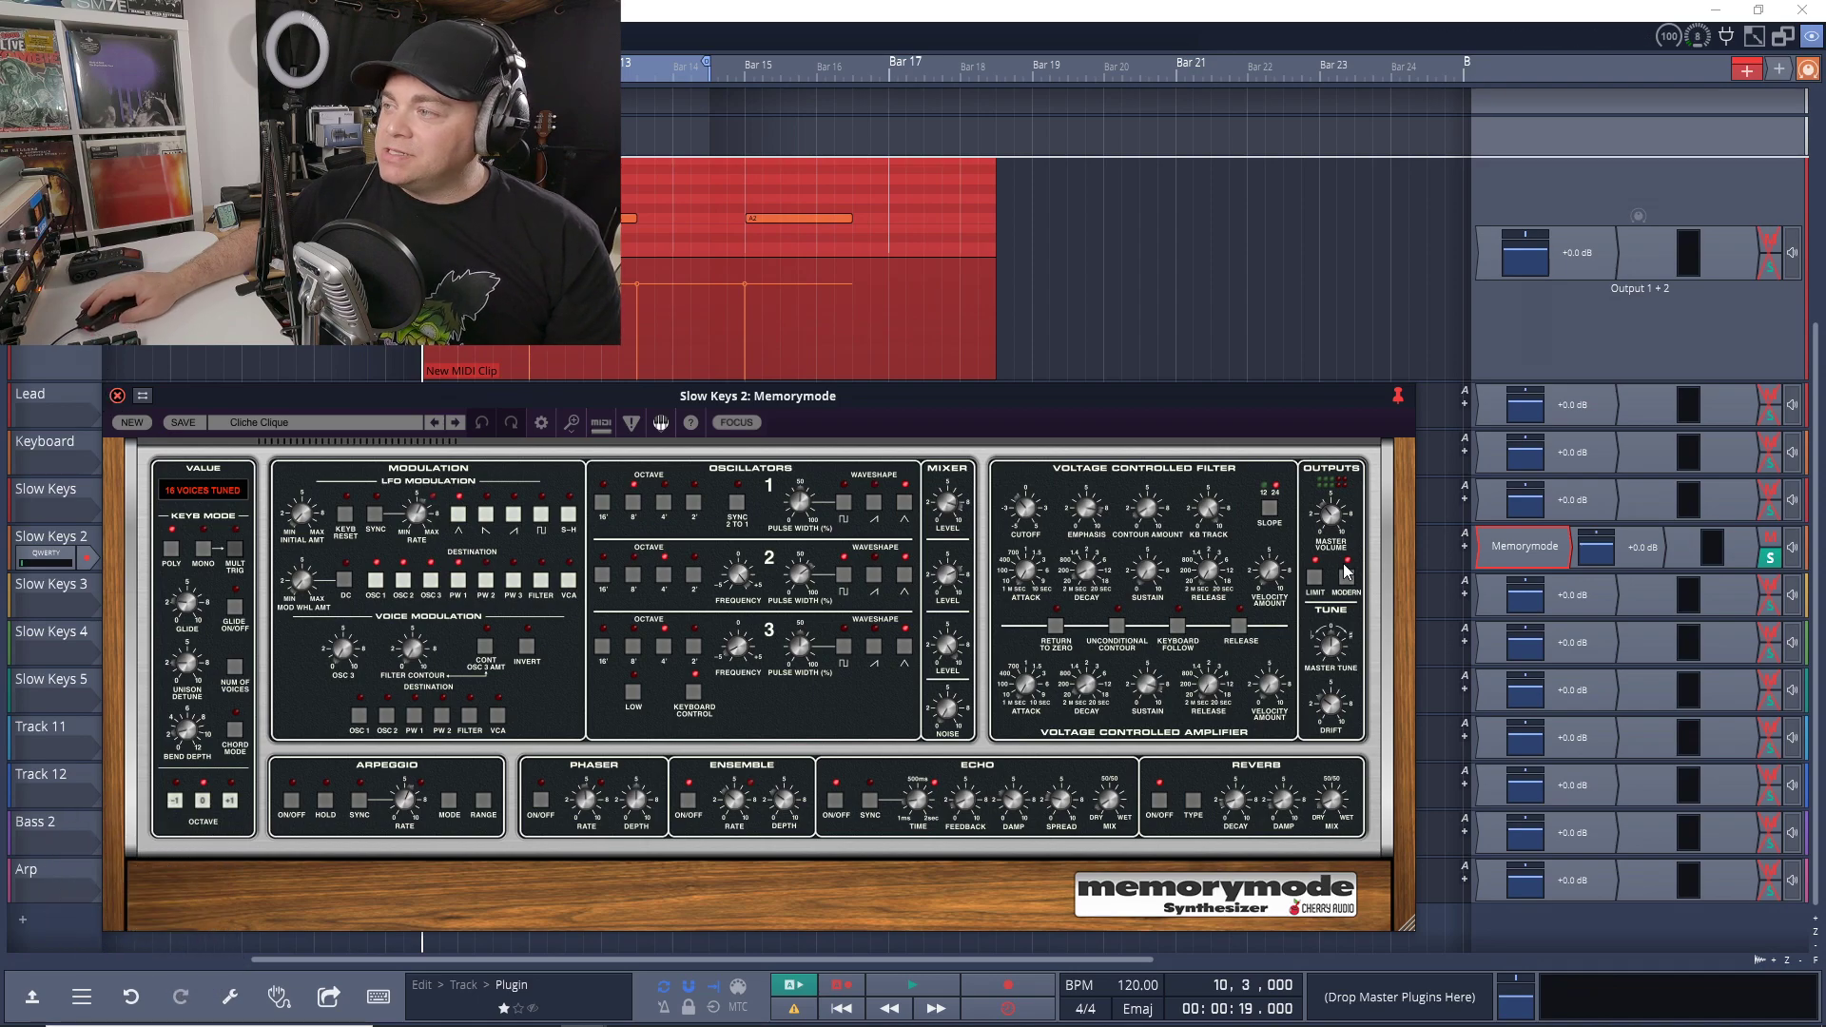
key(space)
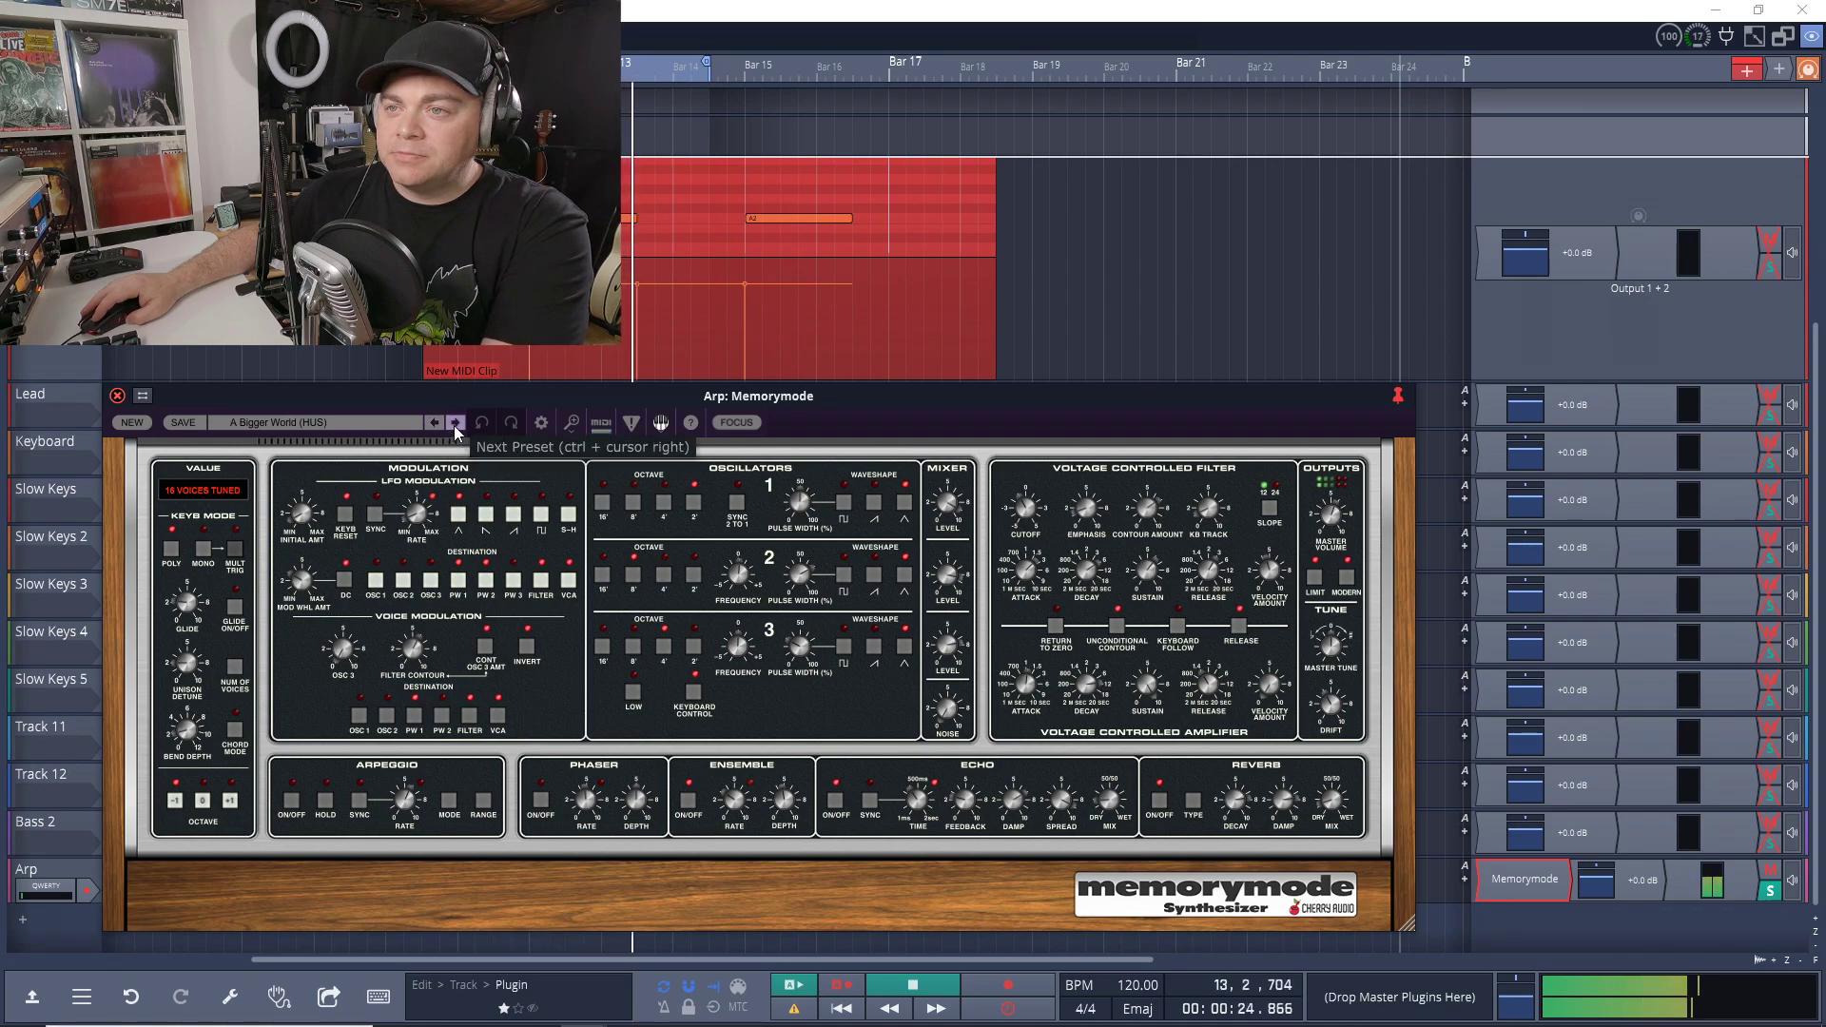
Step through Alaska 2021 (DP), Angel Songs and Astral Projections, then load the Bass Drone (HUS) pad.
click(456, 423)
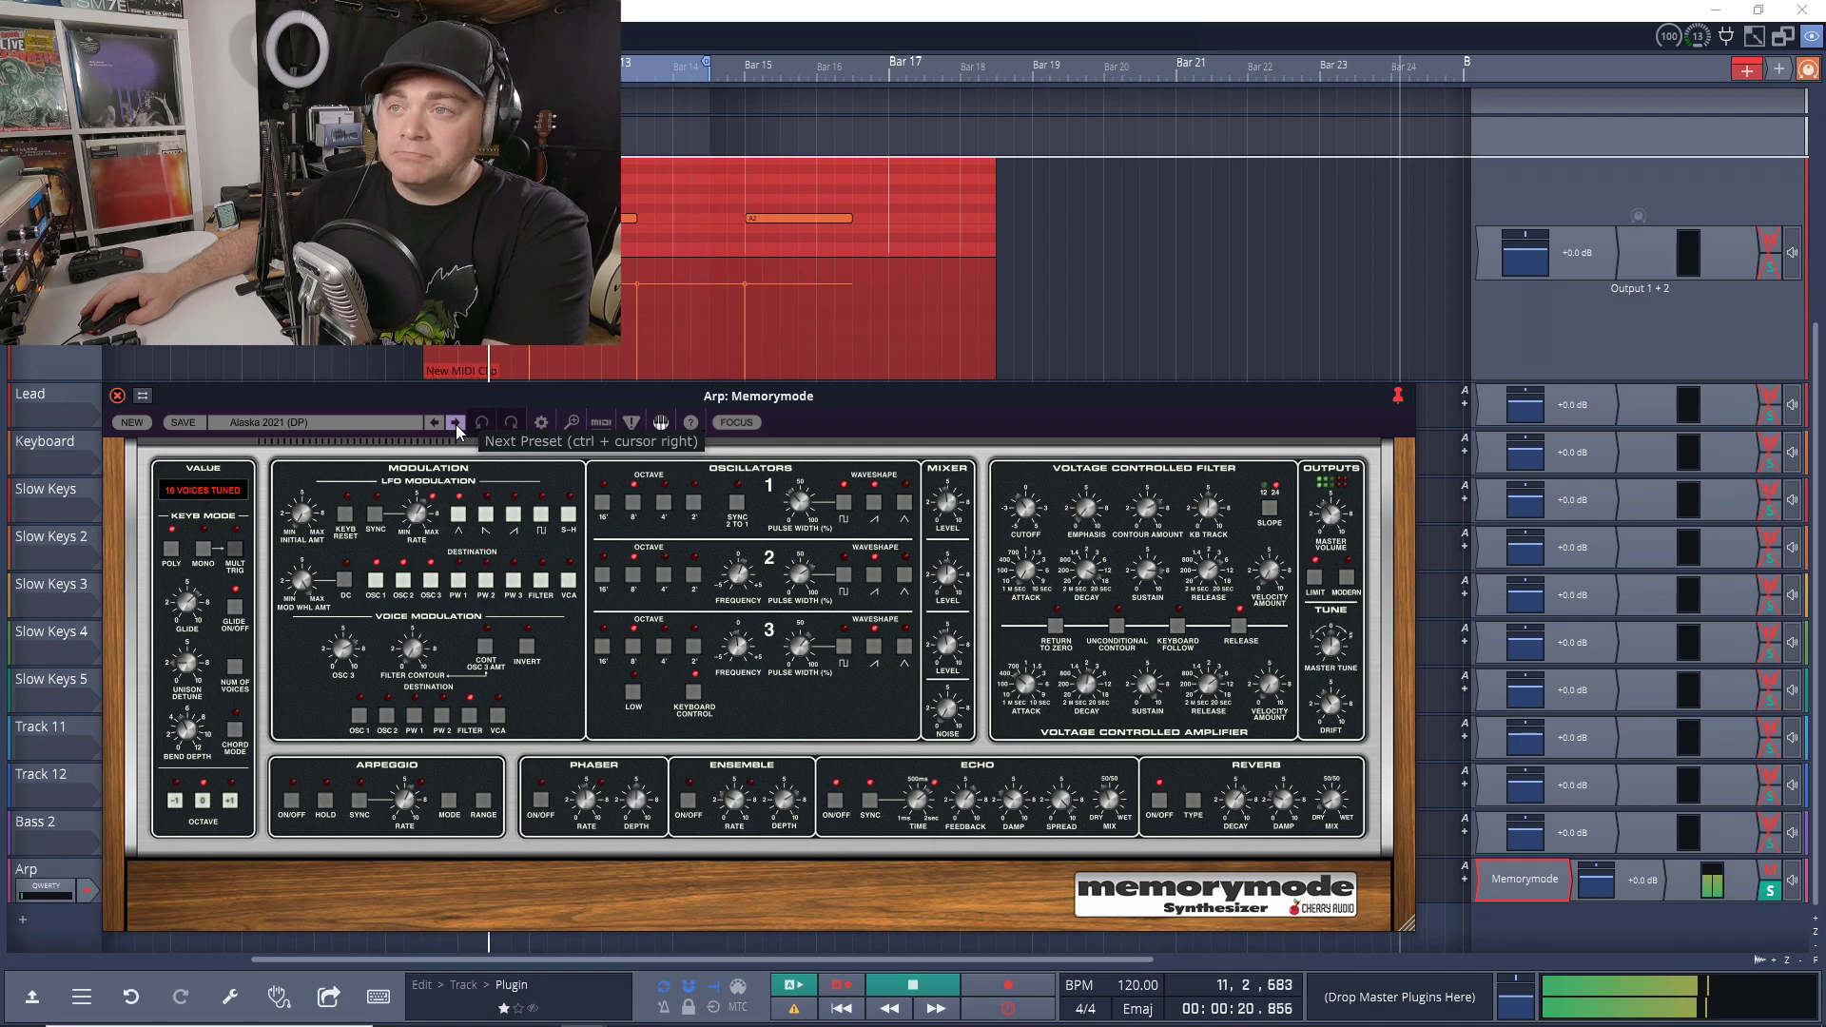
click(456, 424)
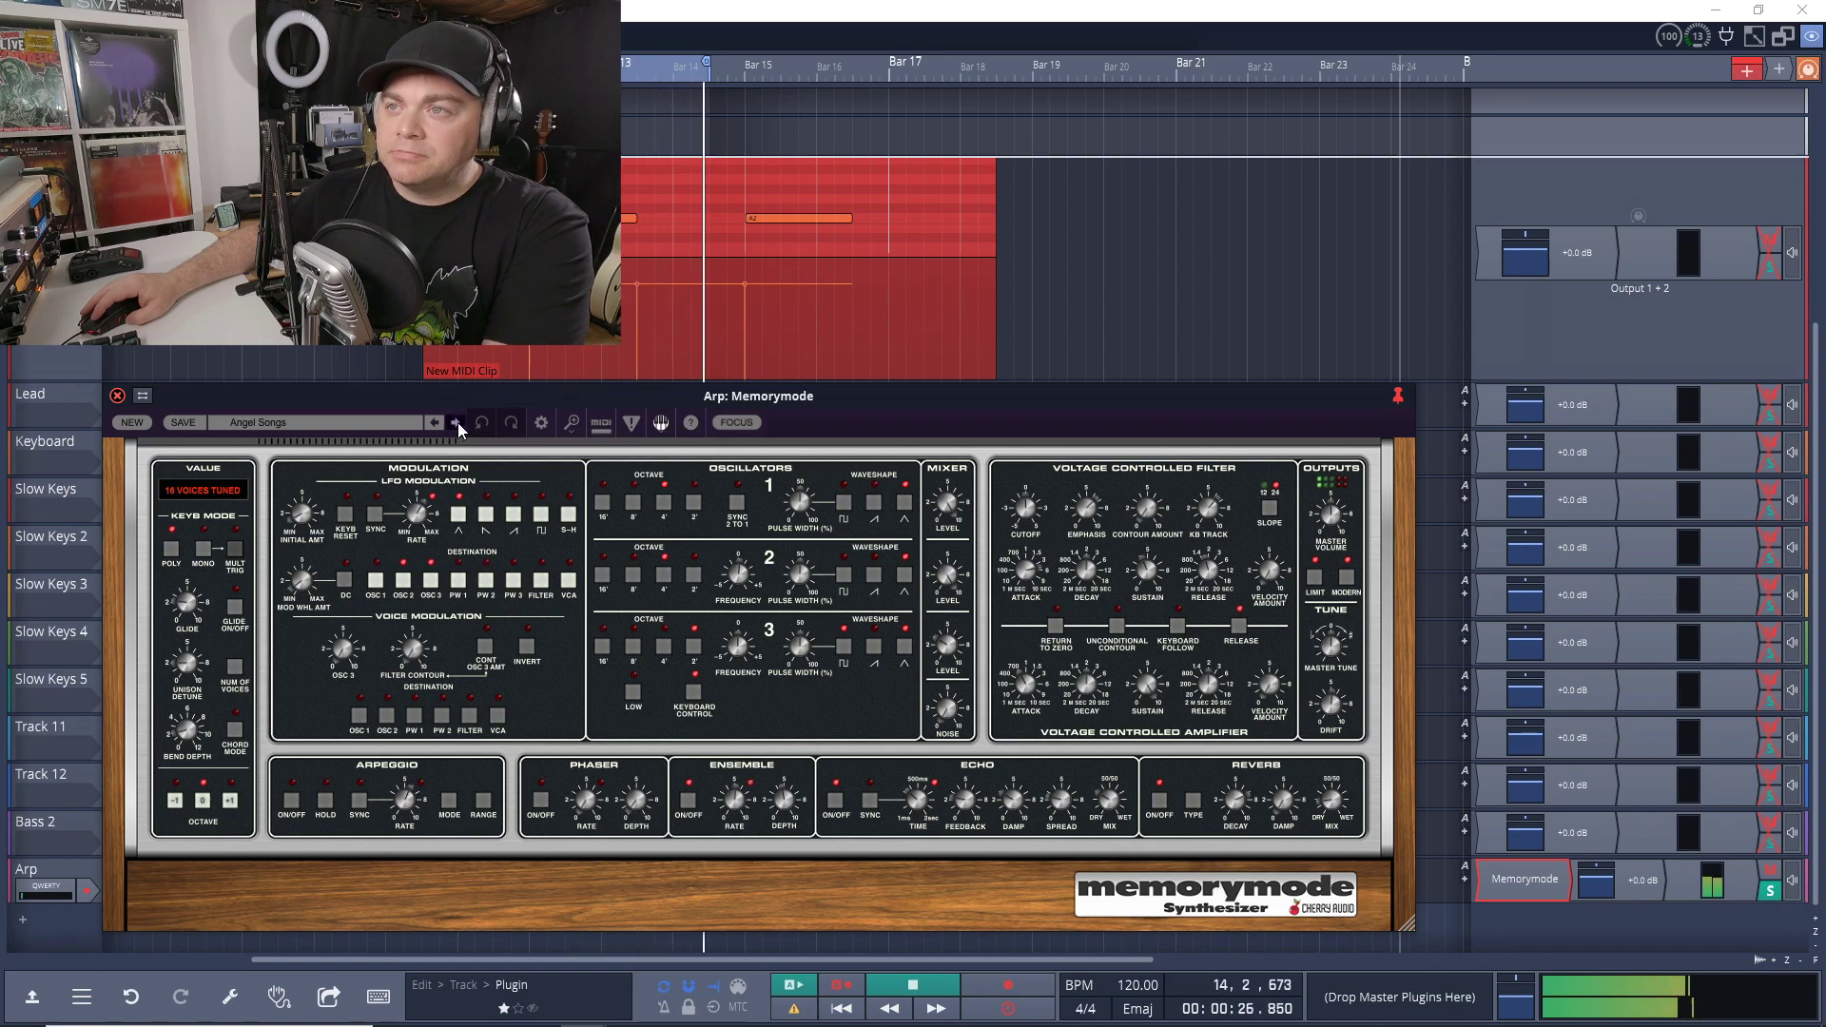
click(459, 427)
click(344, 425)
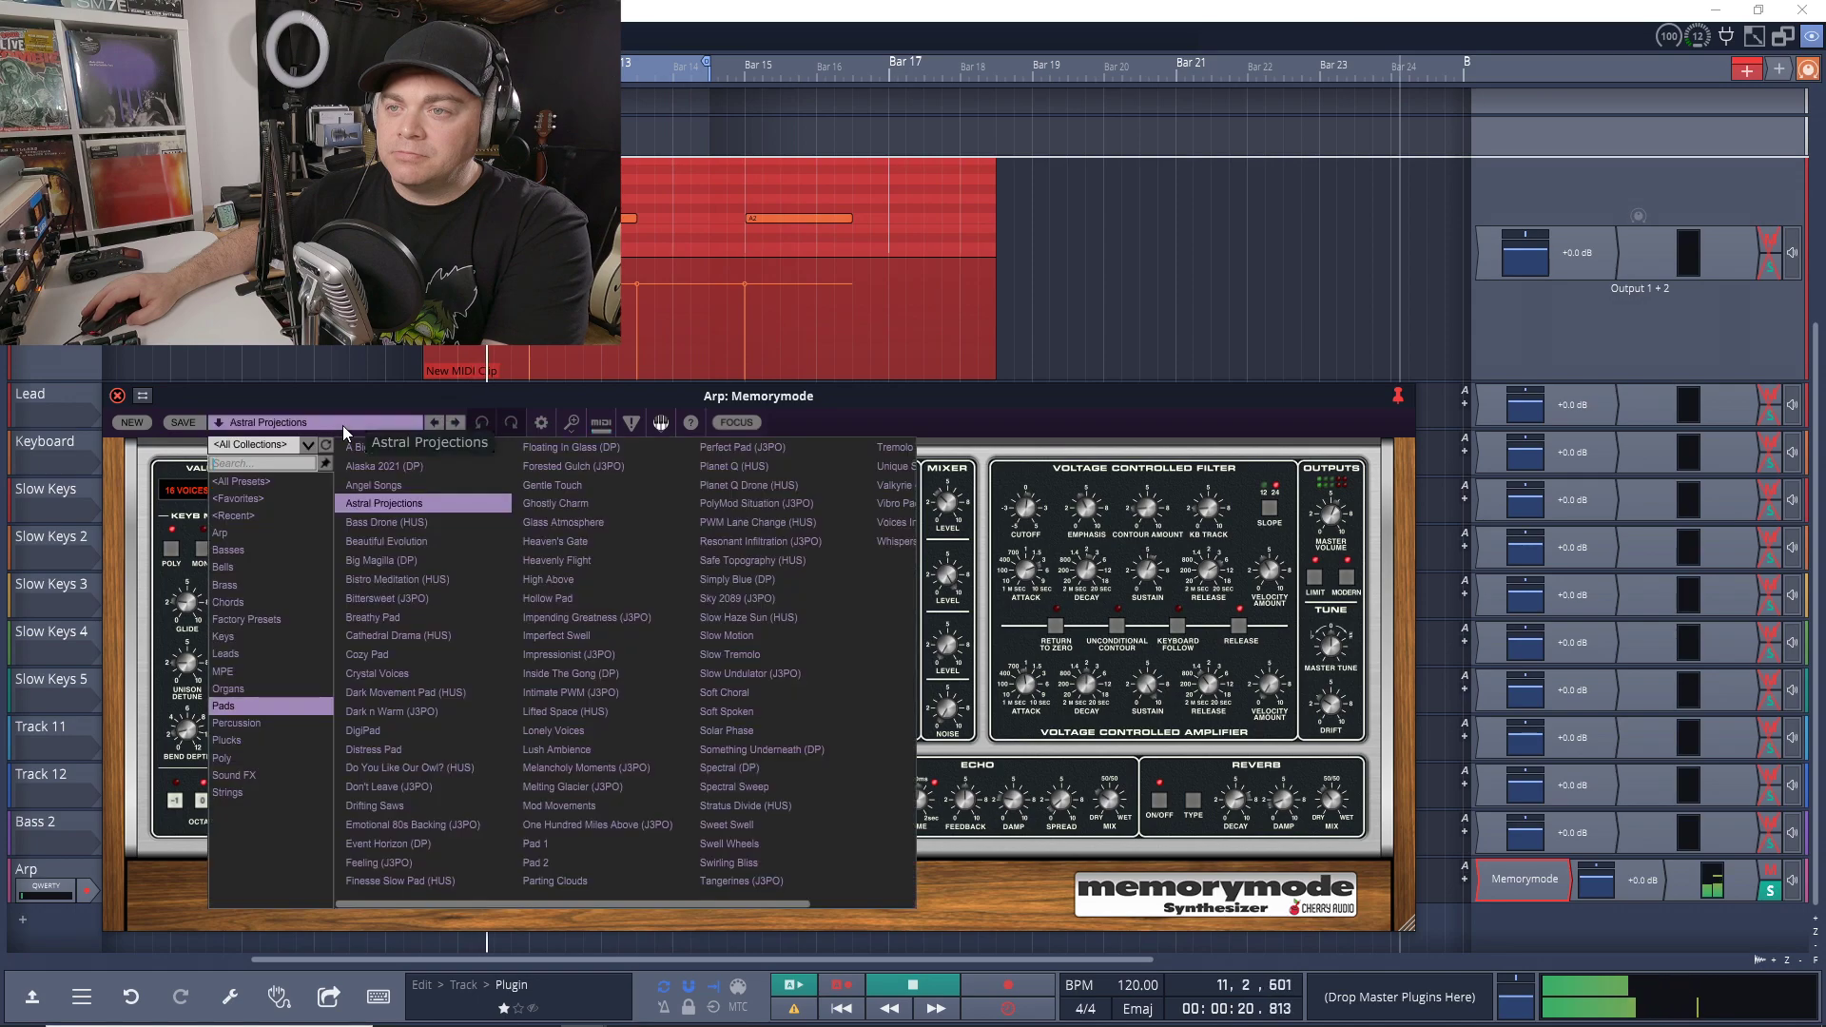
click(402, 523)
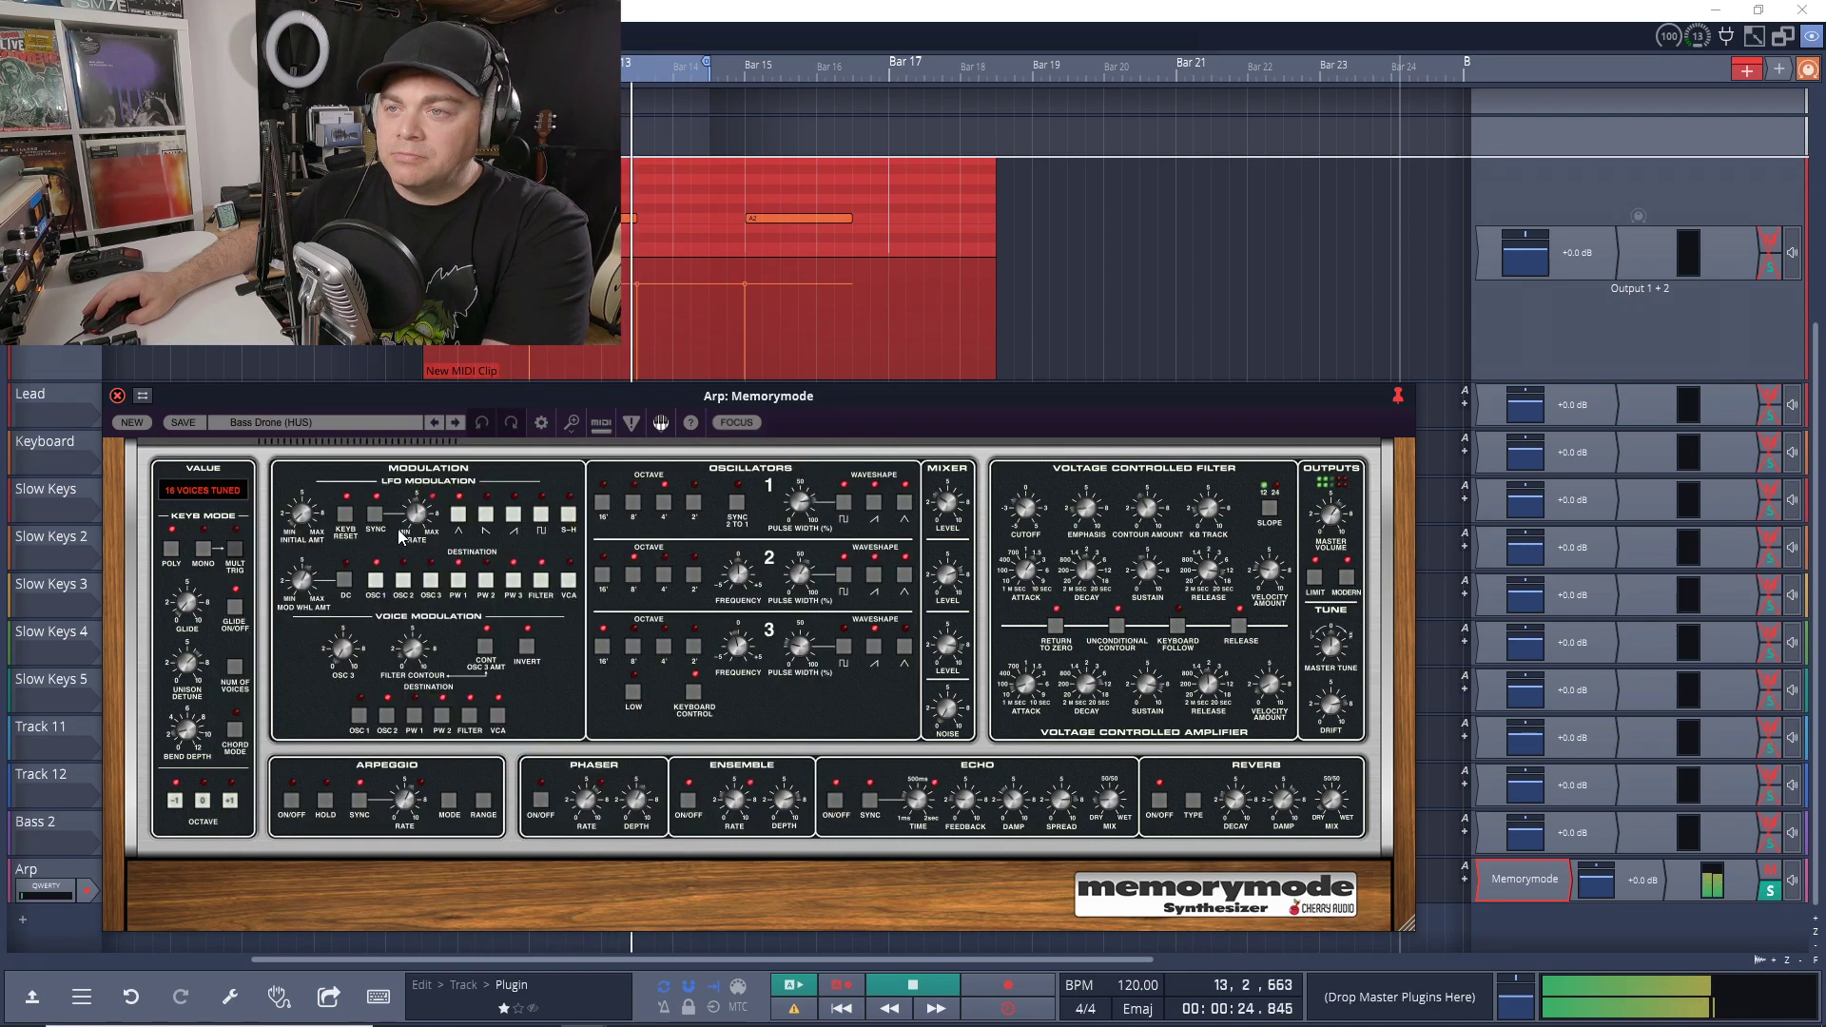
Move through Beautiful Evolution and Crystal Voices to Heaven's Gate, leaving the pad list showing again.
click(456, 425)
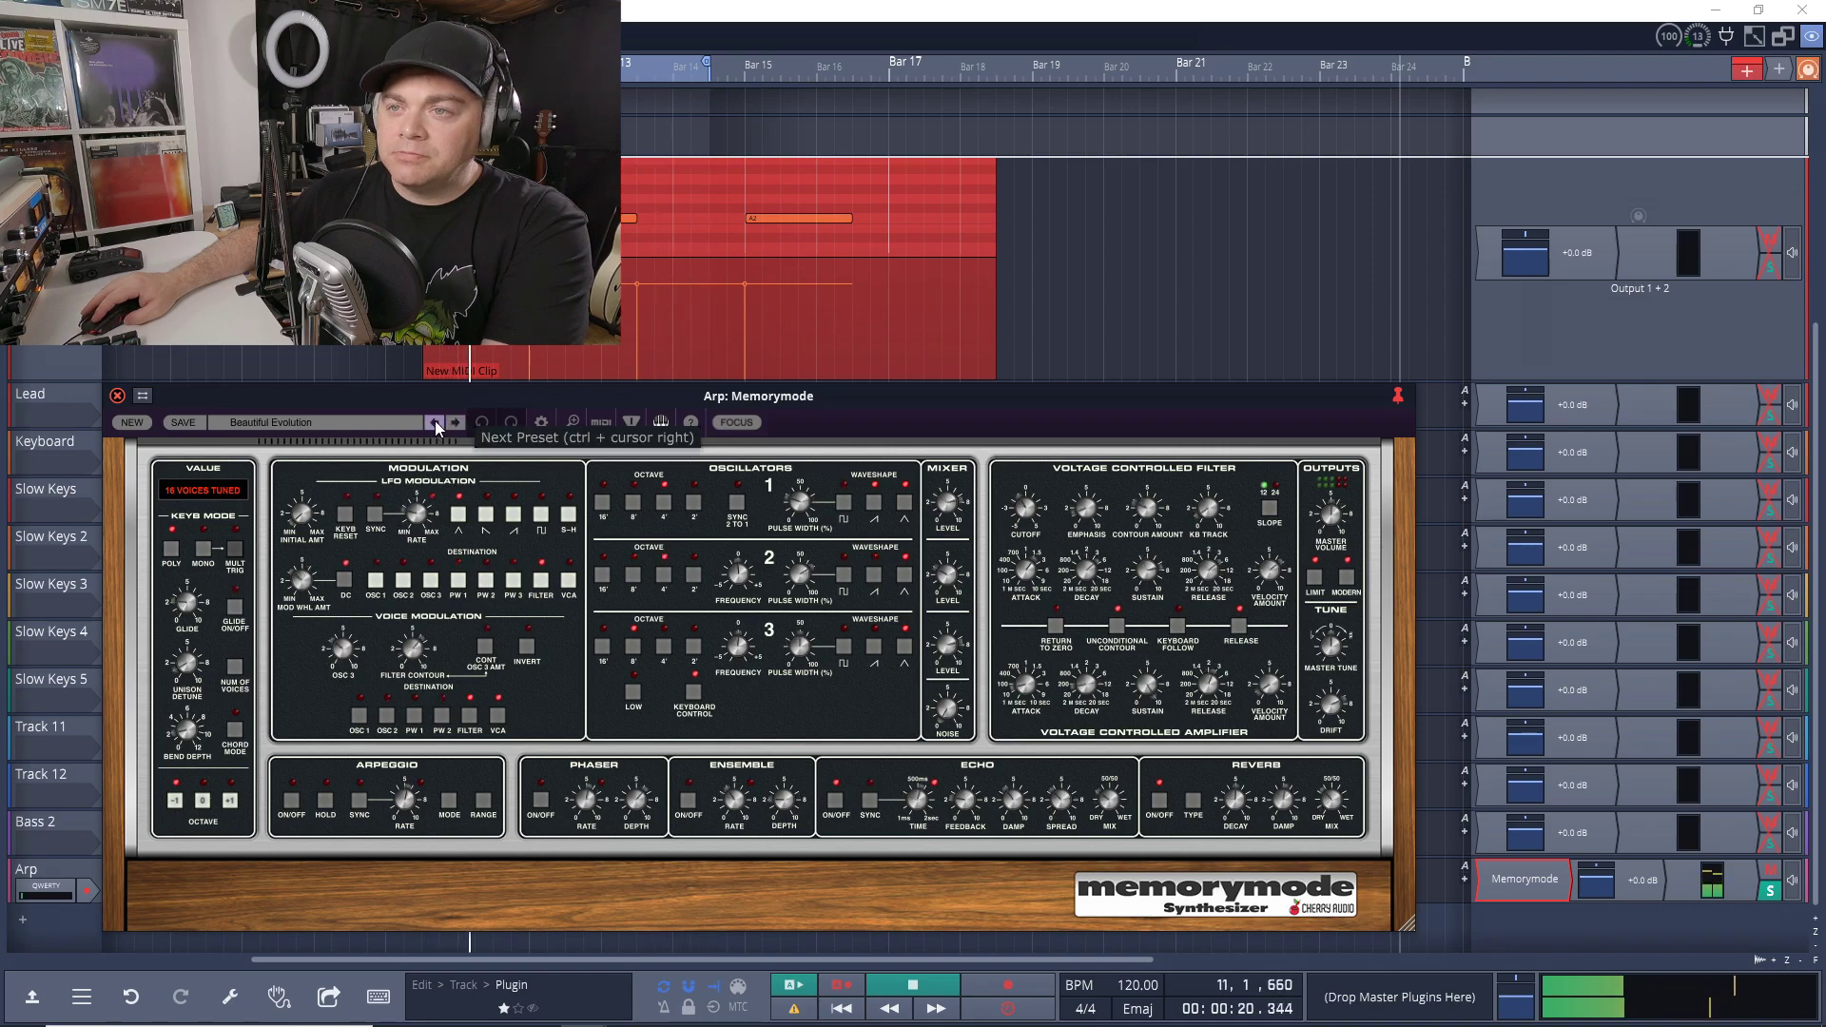
click(368, 424)
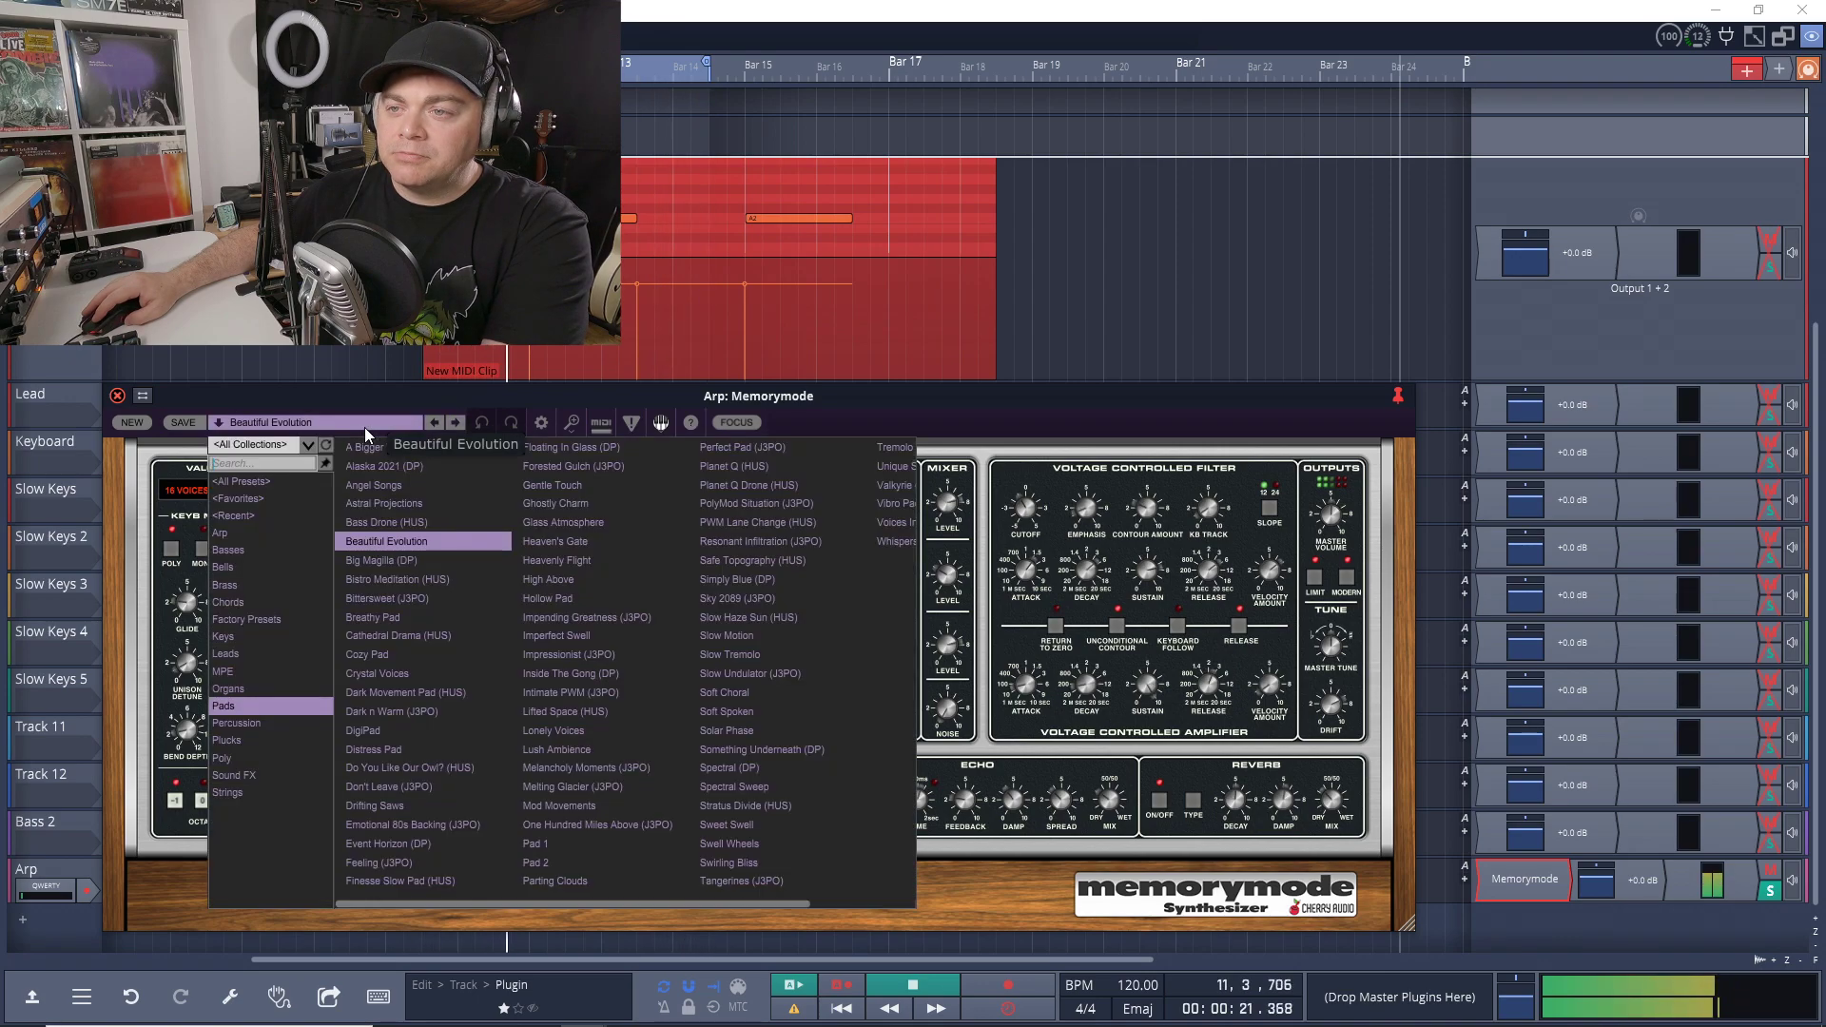
click(444, 690)
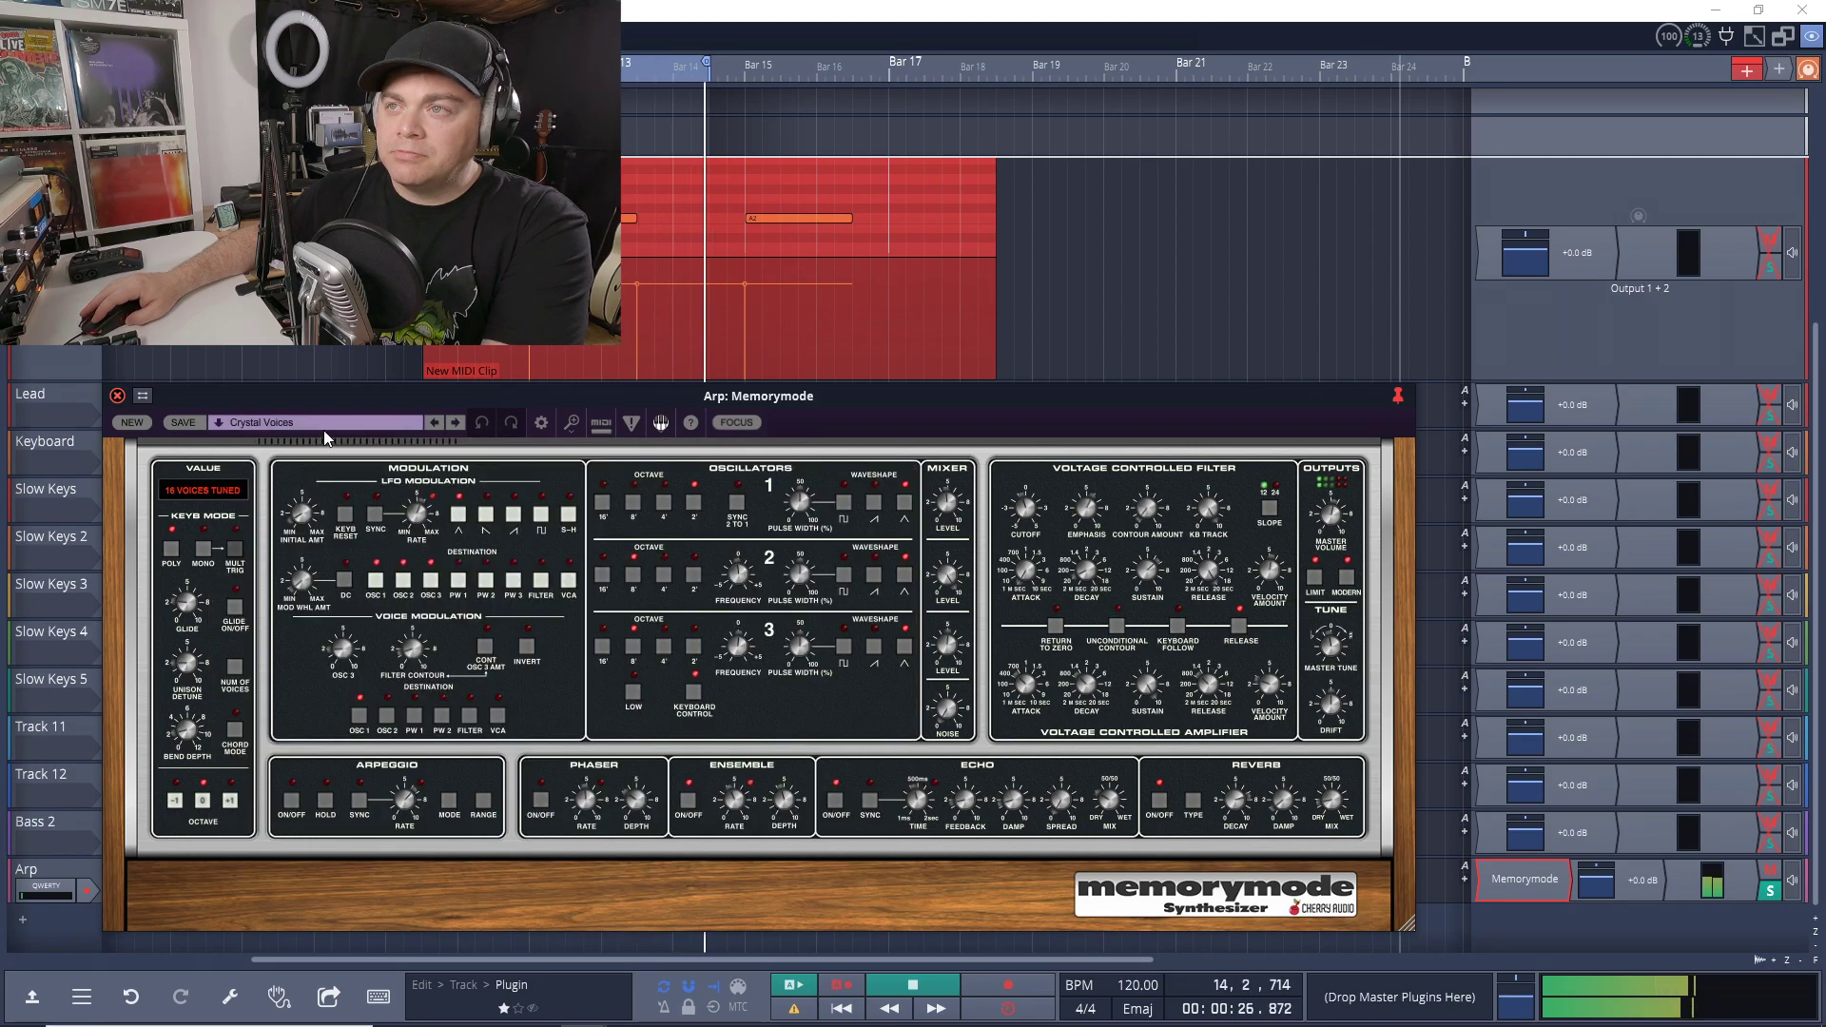
click(357, 424)
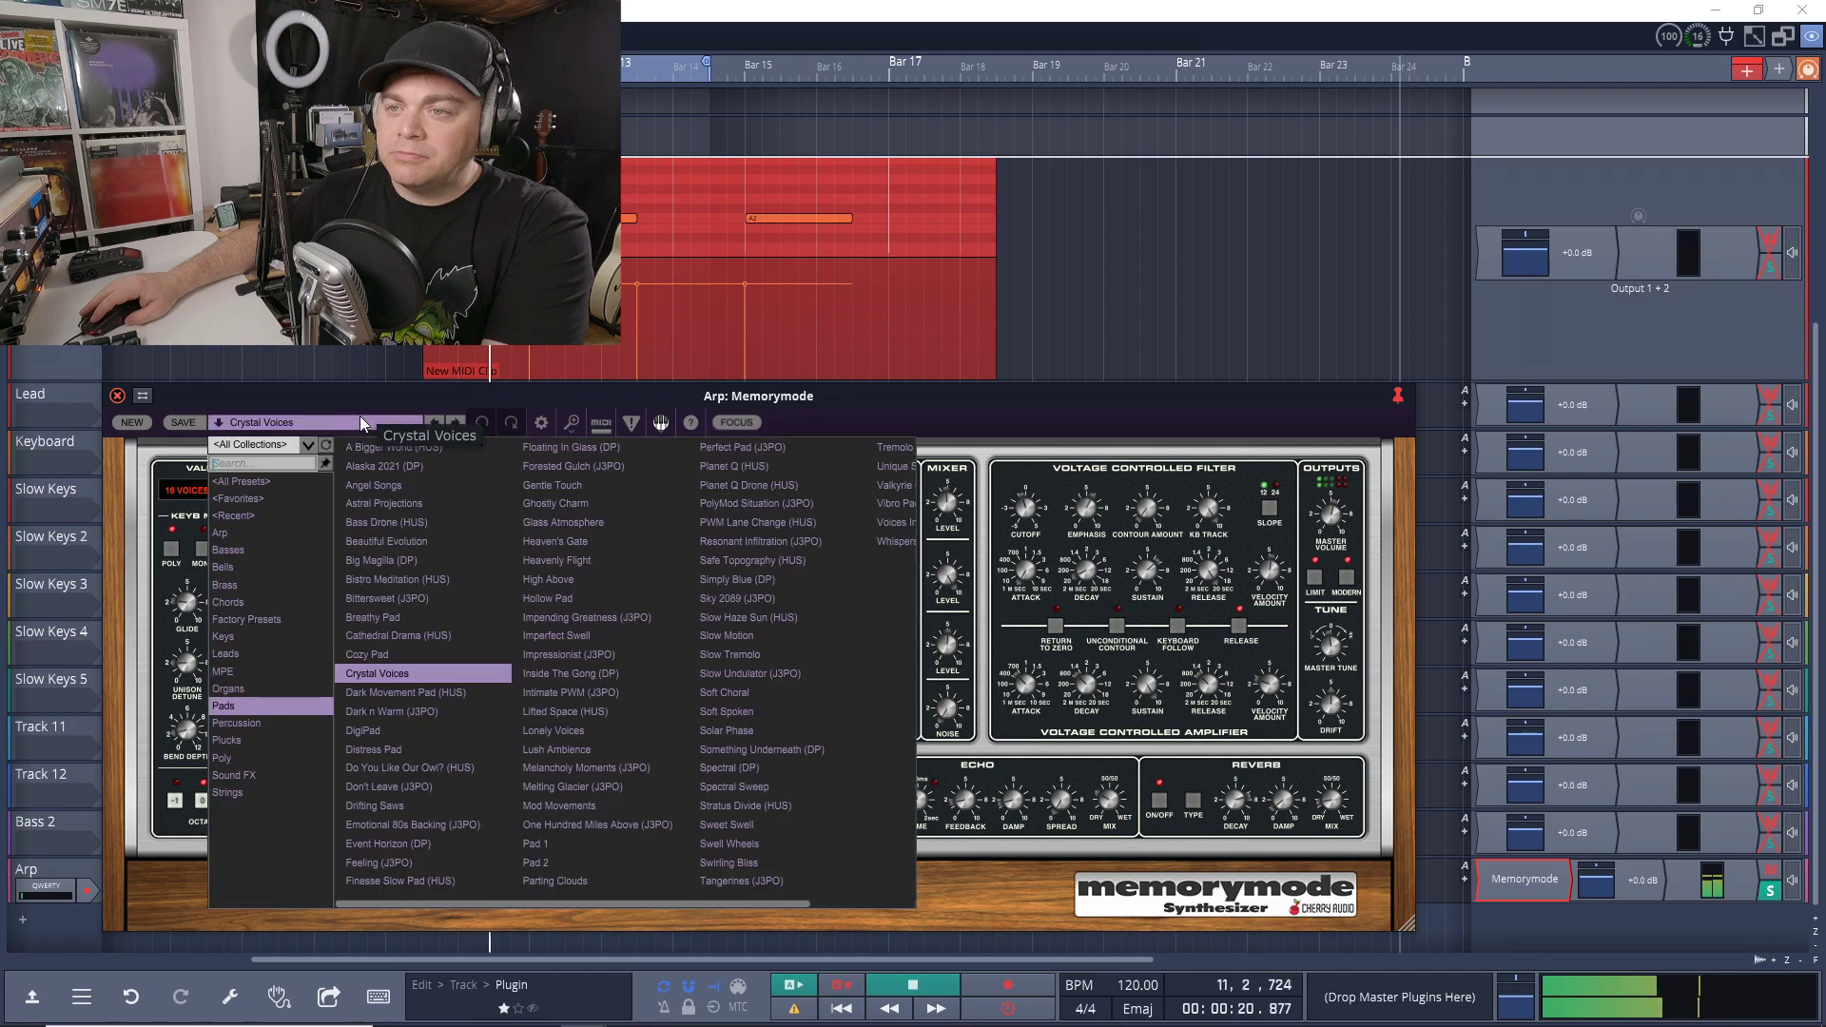
click(557, 542)
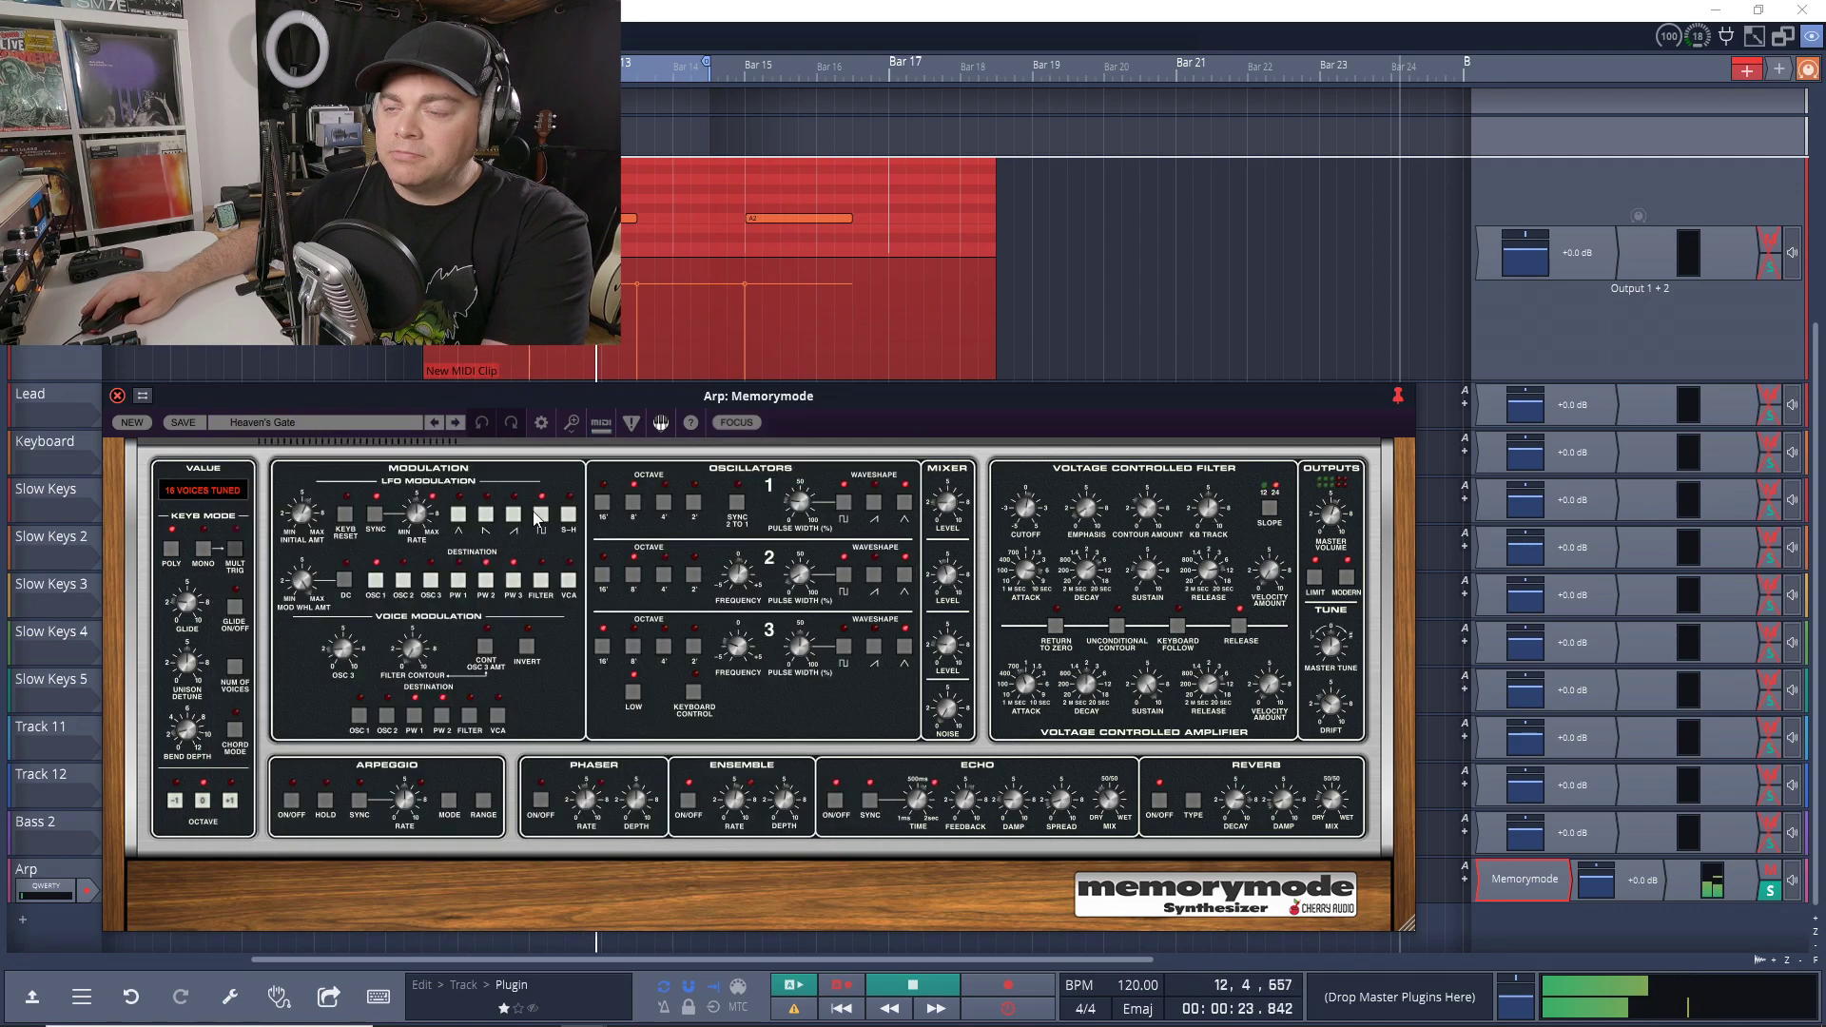
click(349, 423)
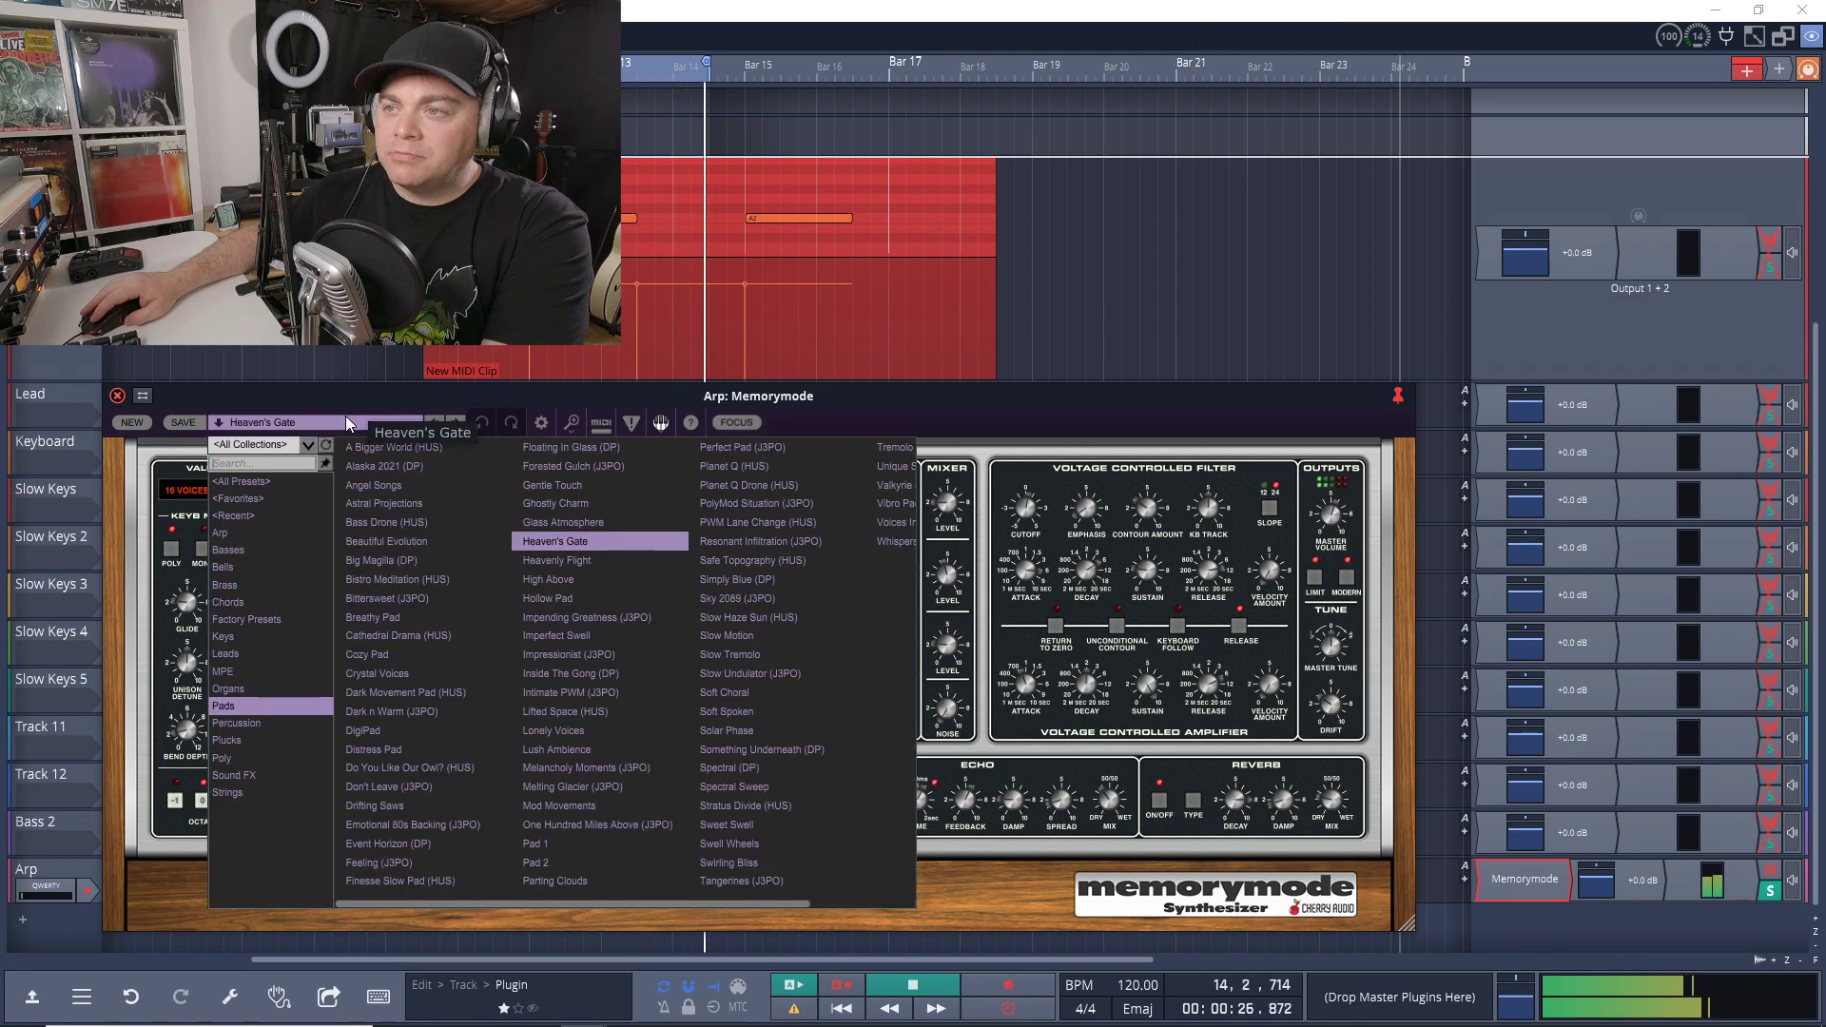